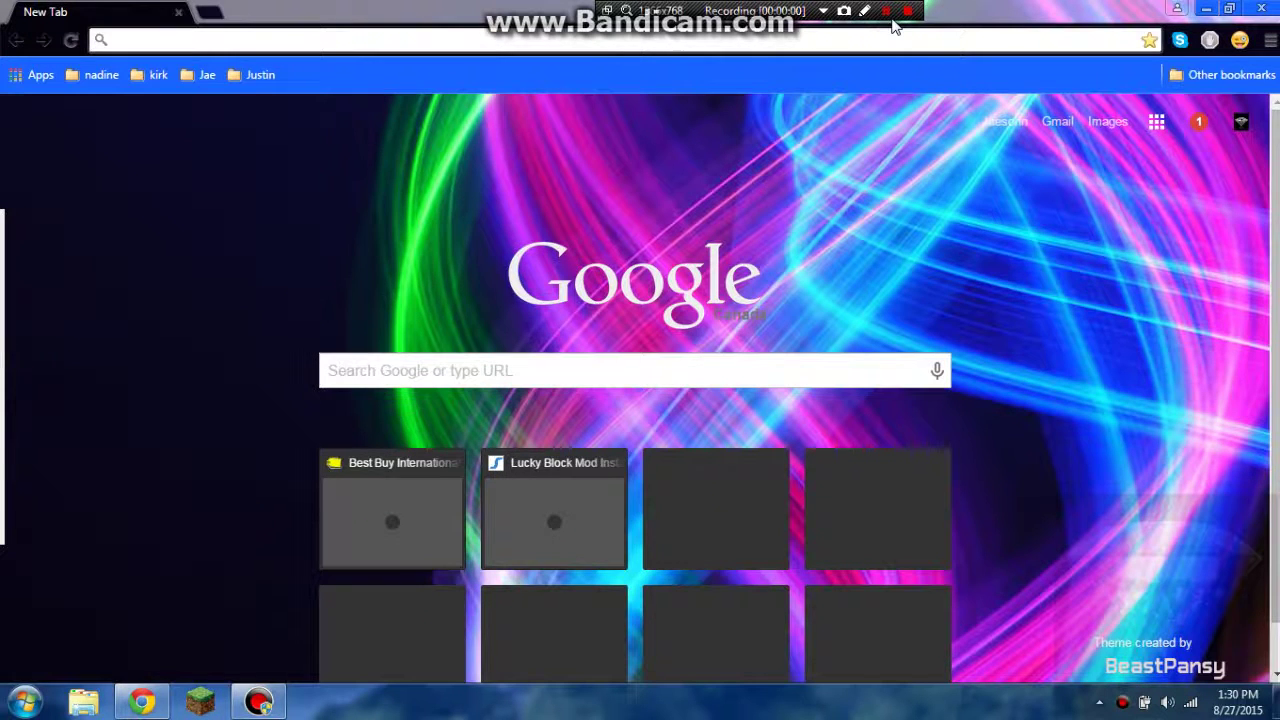
Step: Focus the Chrome window, minimize it to the desktop, and restore it
{"action": "left_click", "coordinate": [940, 58]}
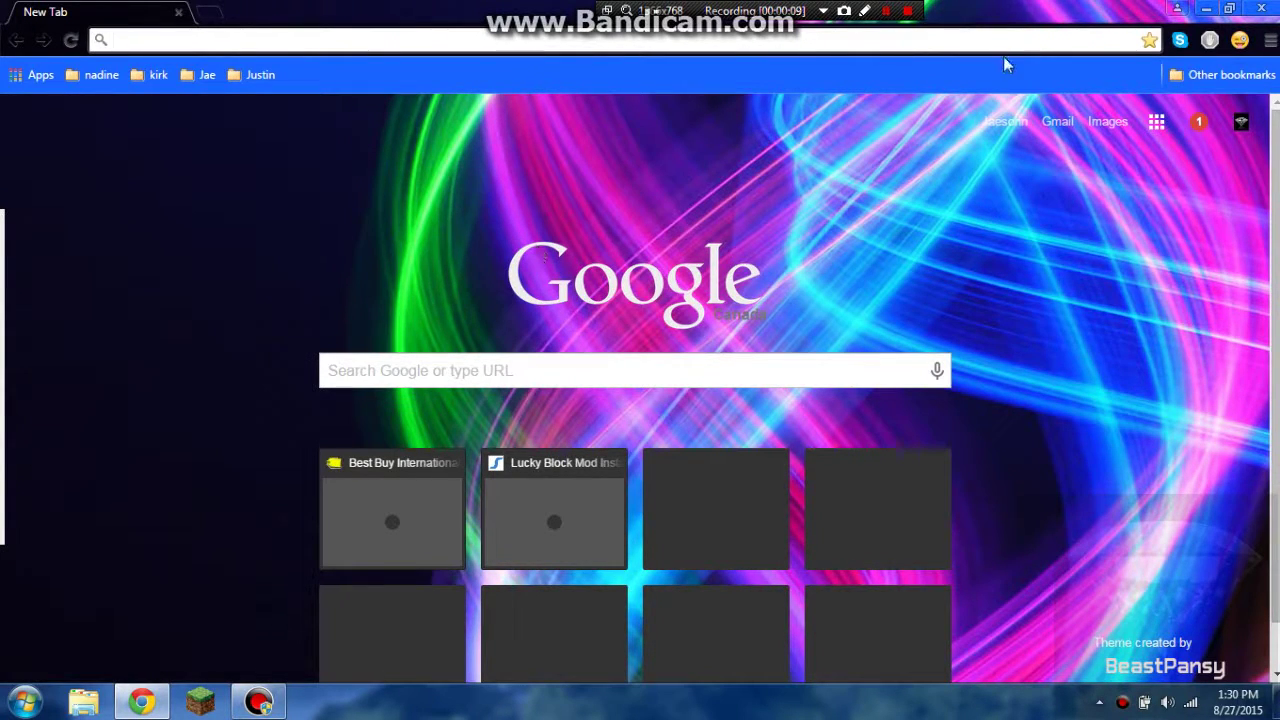
{"action": "left_click", "coordinate": [1206, 9]}
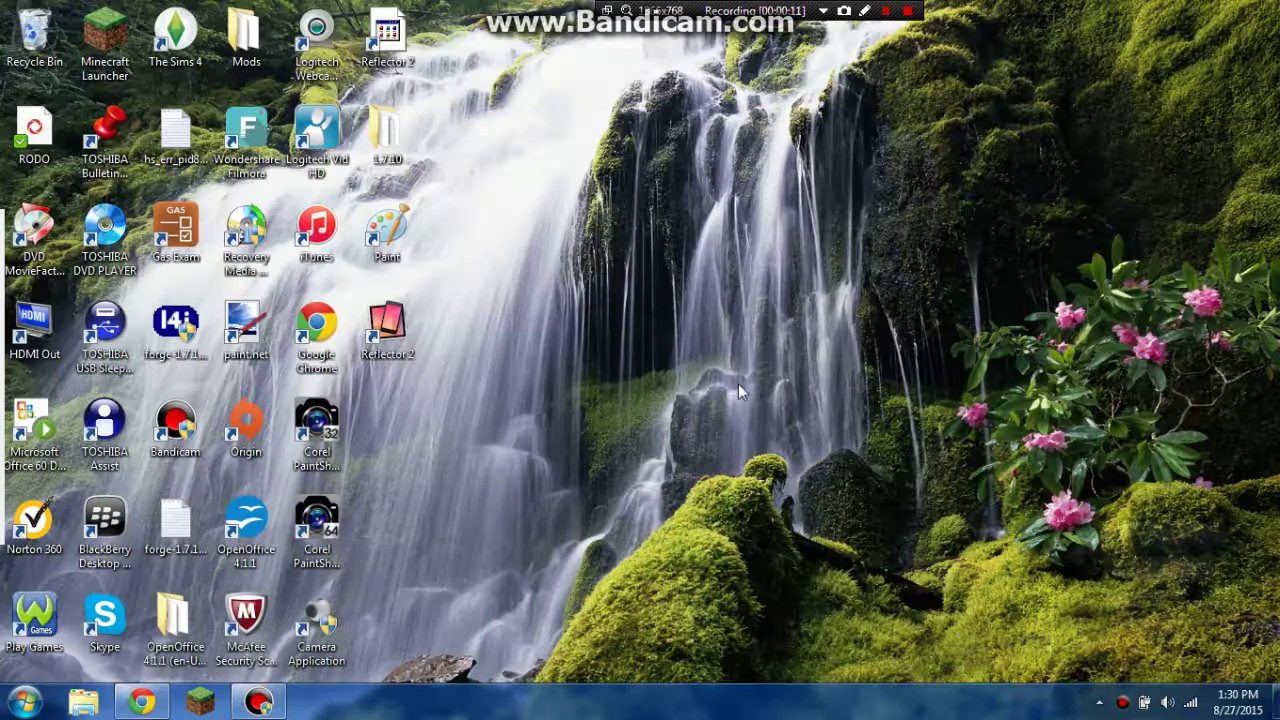
{"action": "left_click", "coordinate": [142, 702]}
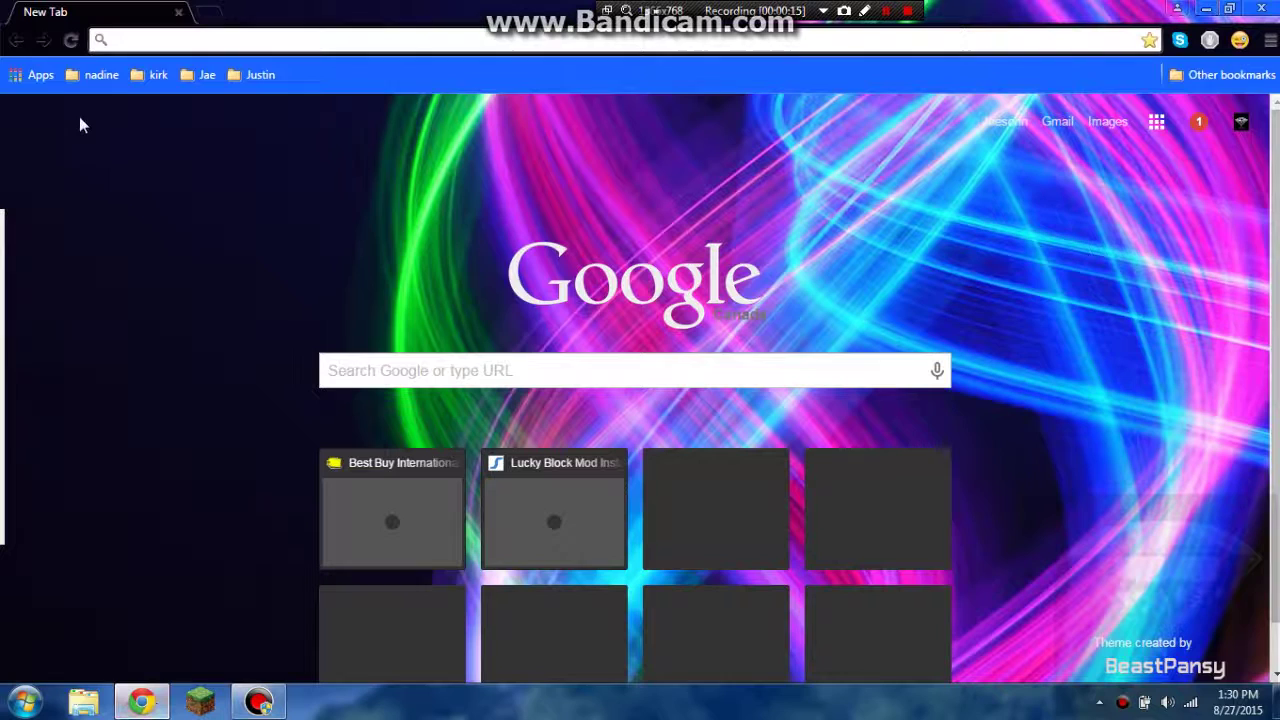
Step: Open the Chrome Web Store from the apps page, then close that store tab
{"action": "left_click", "coordinate": [25, 80]}
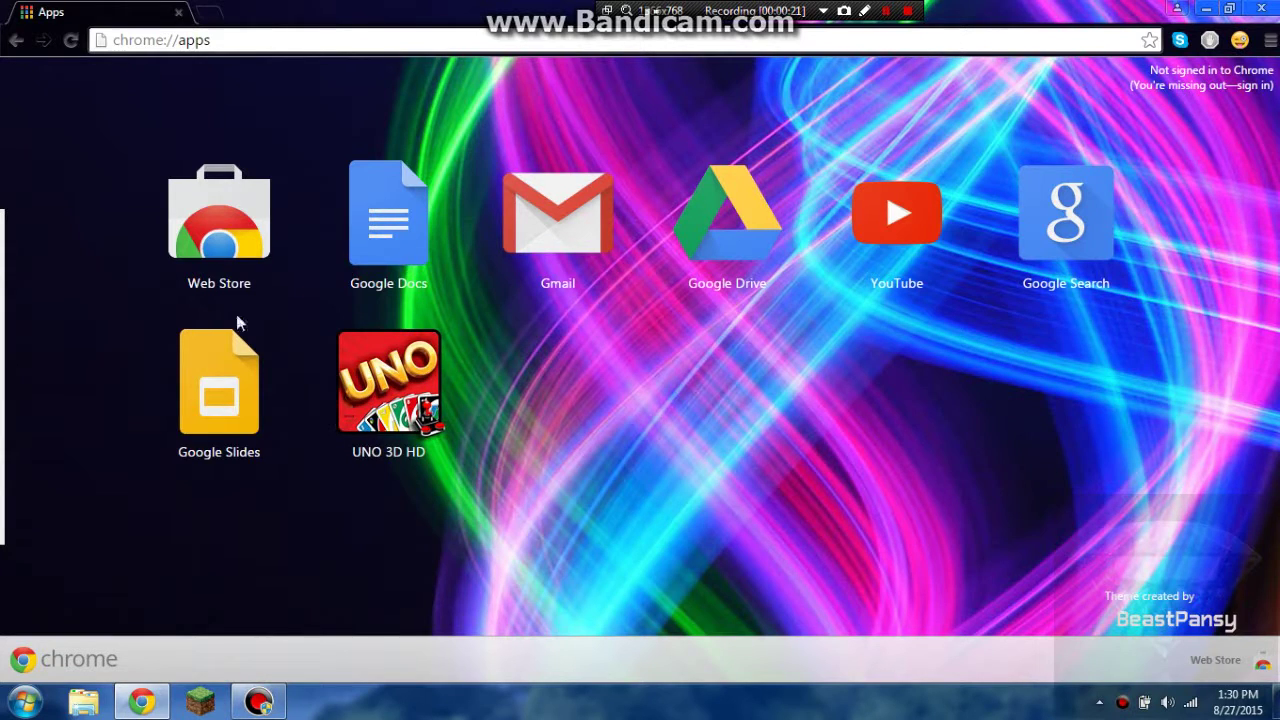
{"action": "left_click", "coordinate": [214, 265]}
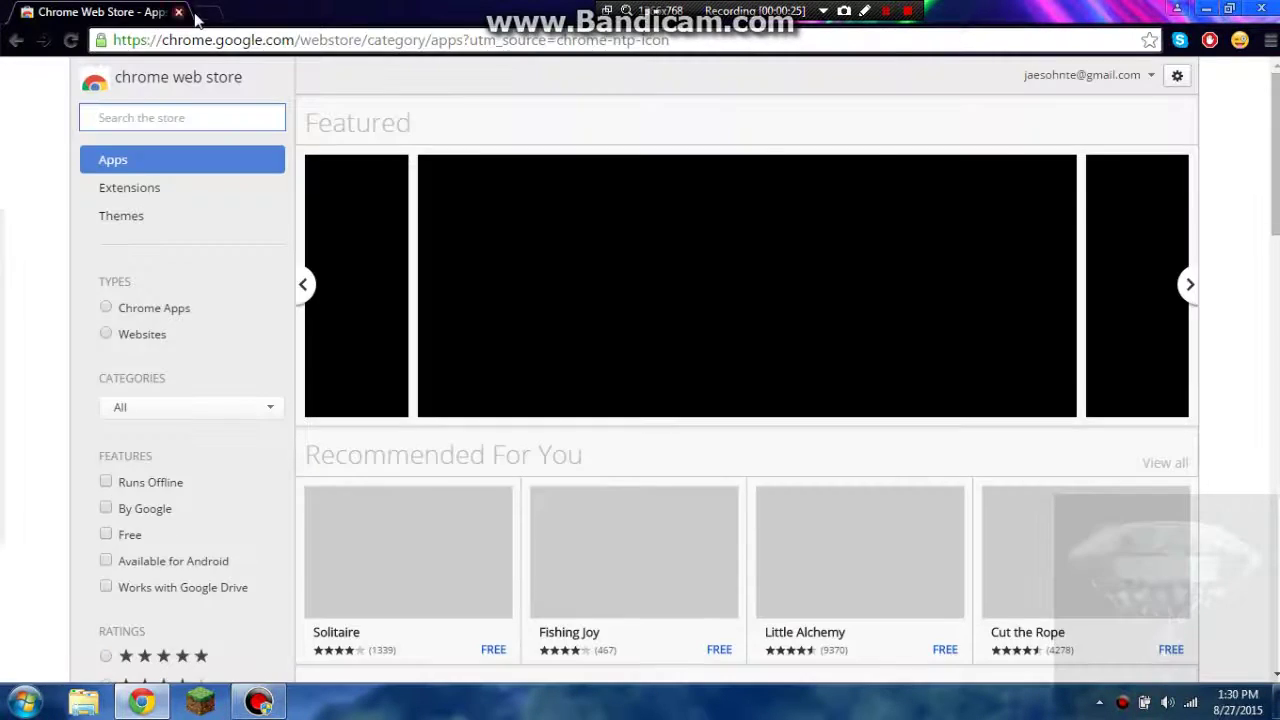
{"action": "left_click", "coordinate": [205, 14]}
{"action": "left_click", "coordinate": [178, 12]}
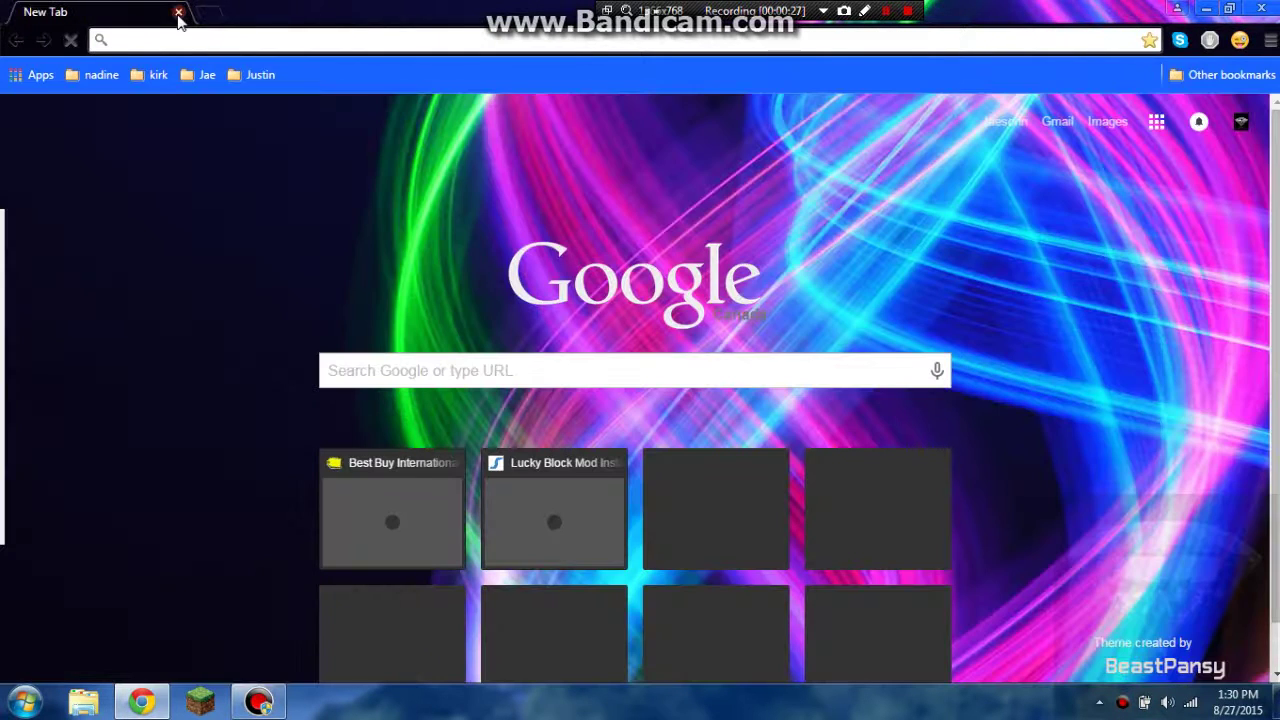
Step: Search for 'Google chrome', view the Download and install Google Chrome help page, then close it
{"action": "type", "text": "Google "}
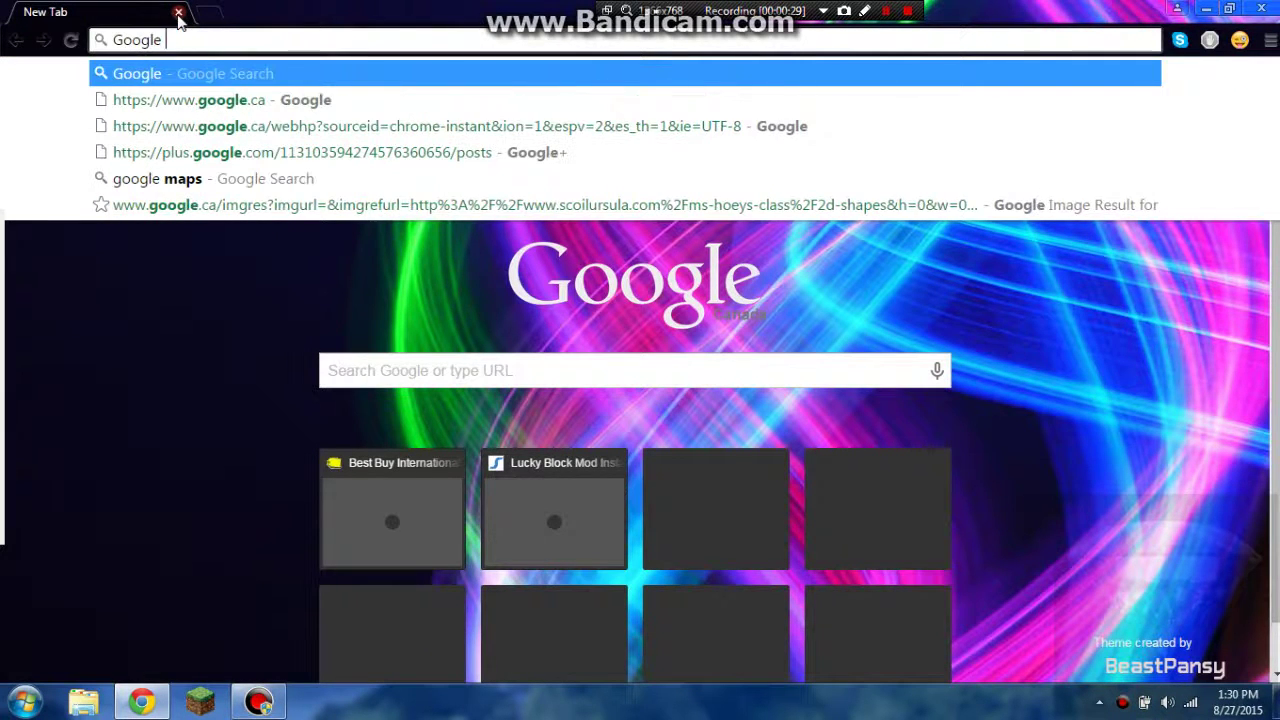
{"action": "type", "text": "chrome"}
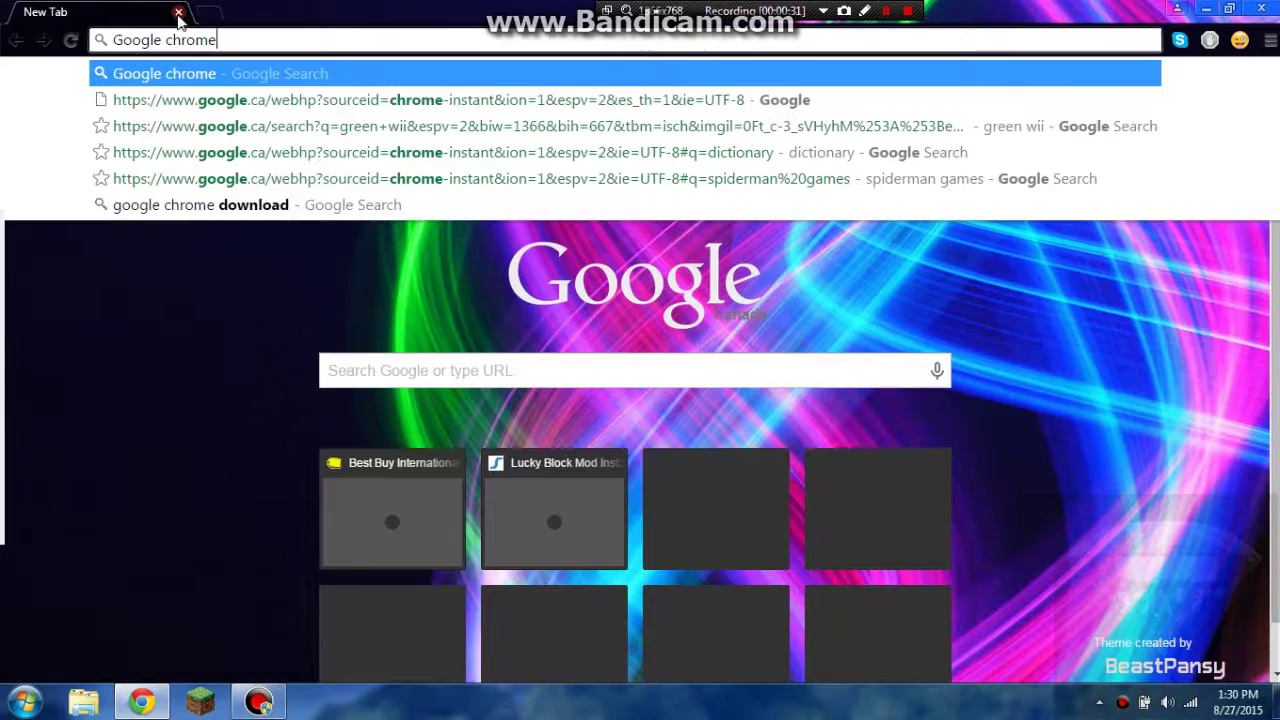
{"action": "key", "text": "Return"}
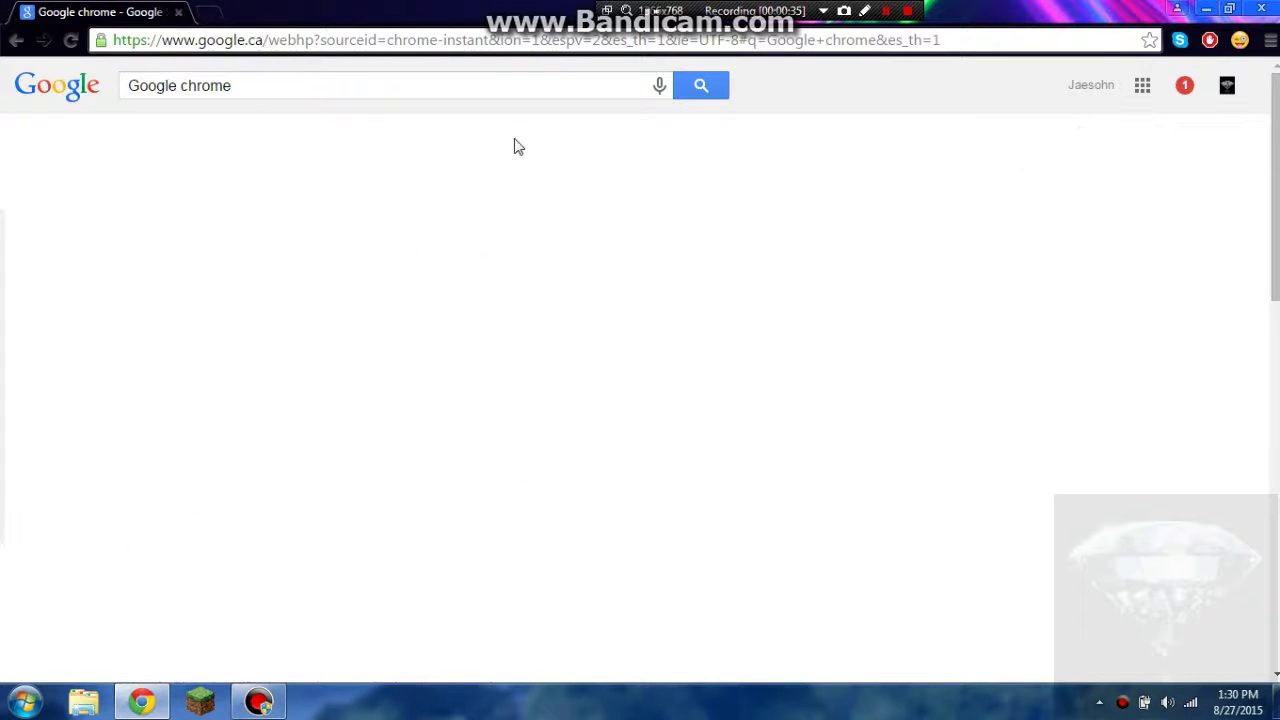
{"action": "left_click", "coordinate": [704, 88]}
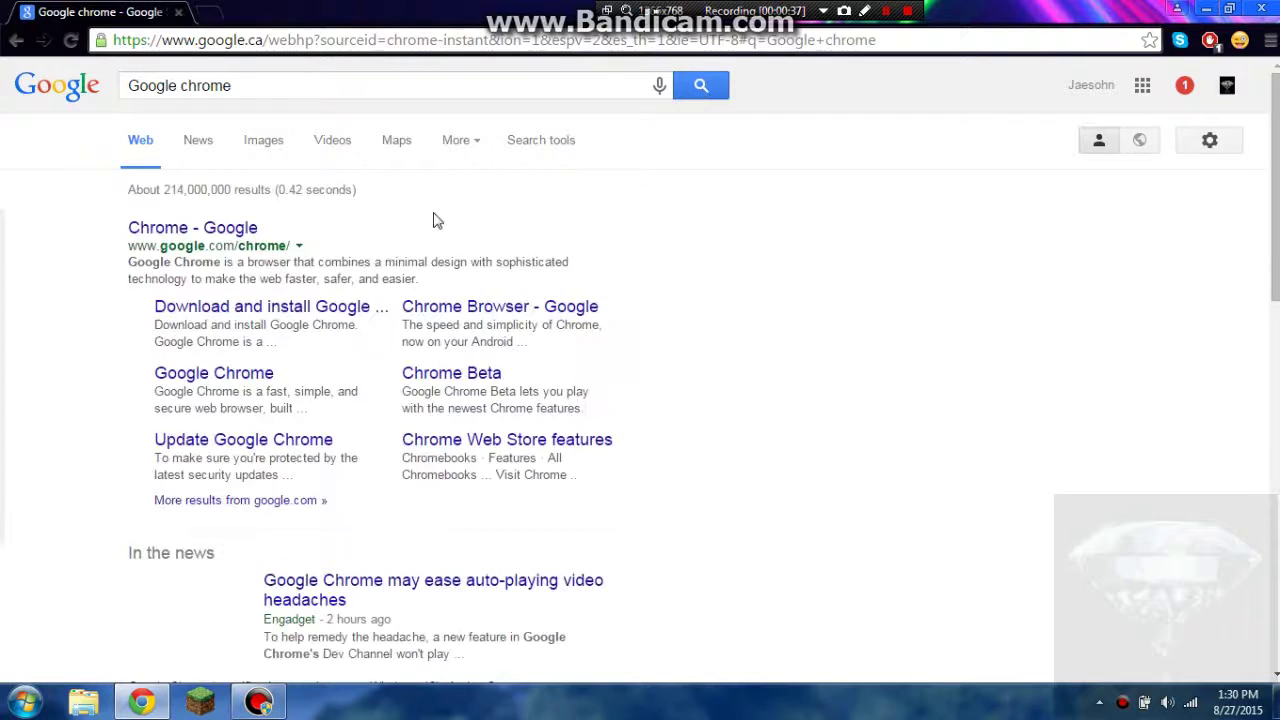
{"action": "left_click", "coordinate": [251, 306]}
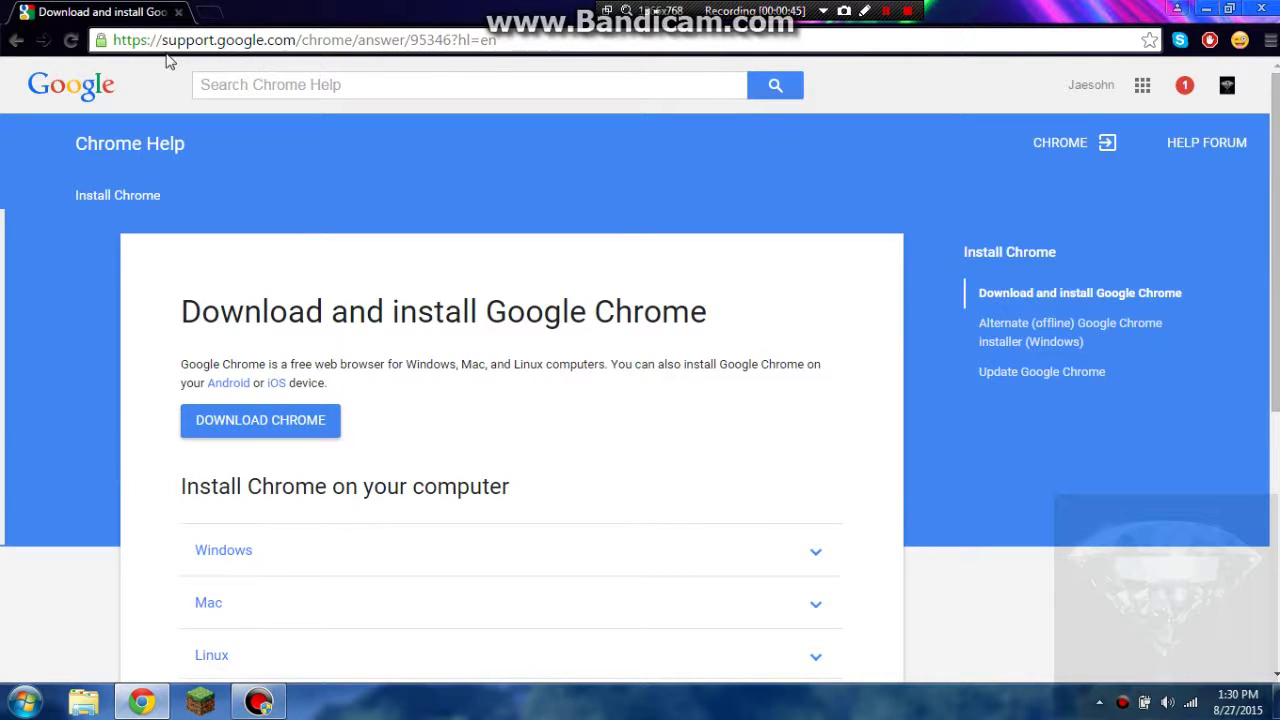
{"action": "left_click", "coordinate": [207, 12]}
{"action": "left_click", "coordinate": [178, 12]}
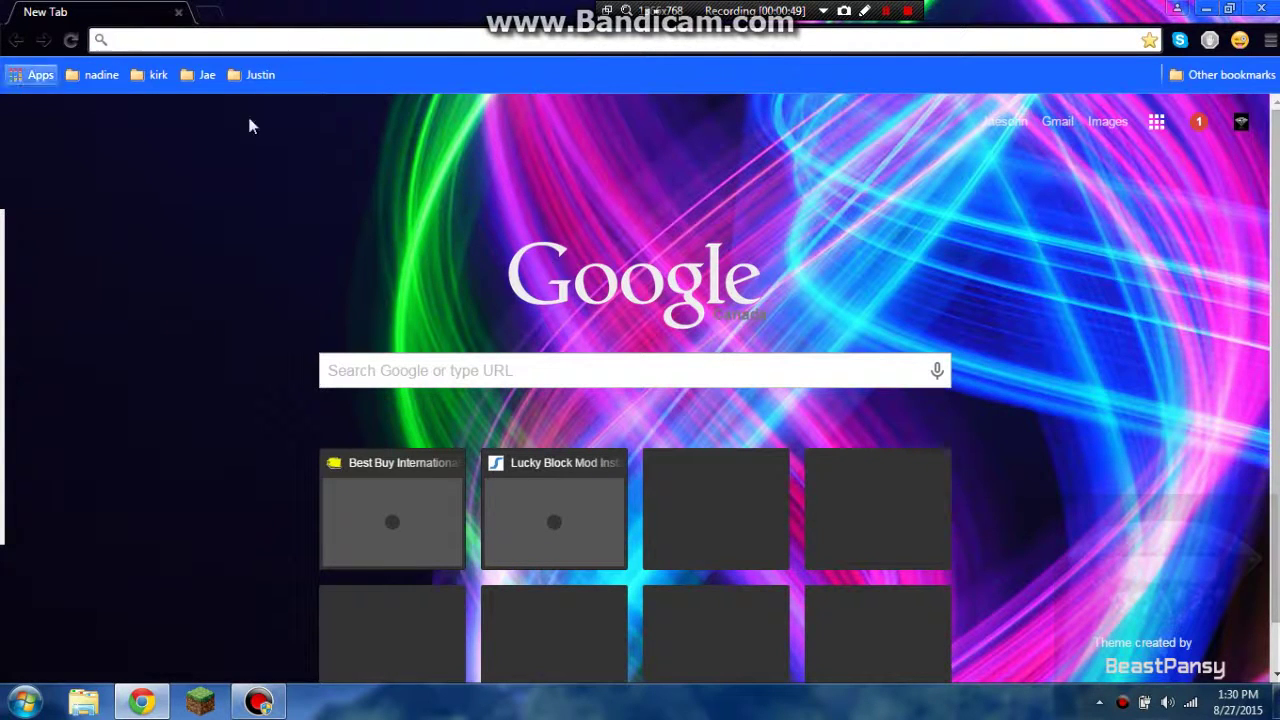
Step: Return to the Chrome apps page and open the Chrome Web Store
{"action": "scroll", "coordinate": [1265, 300], "scroll_direction": "down", "scroll_amount": 1}
{"action": "scroll", "coordinate": [635, 400], "scroll_direction": "down", "scroll_amount": 1}
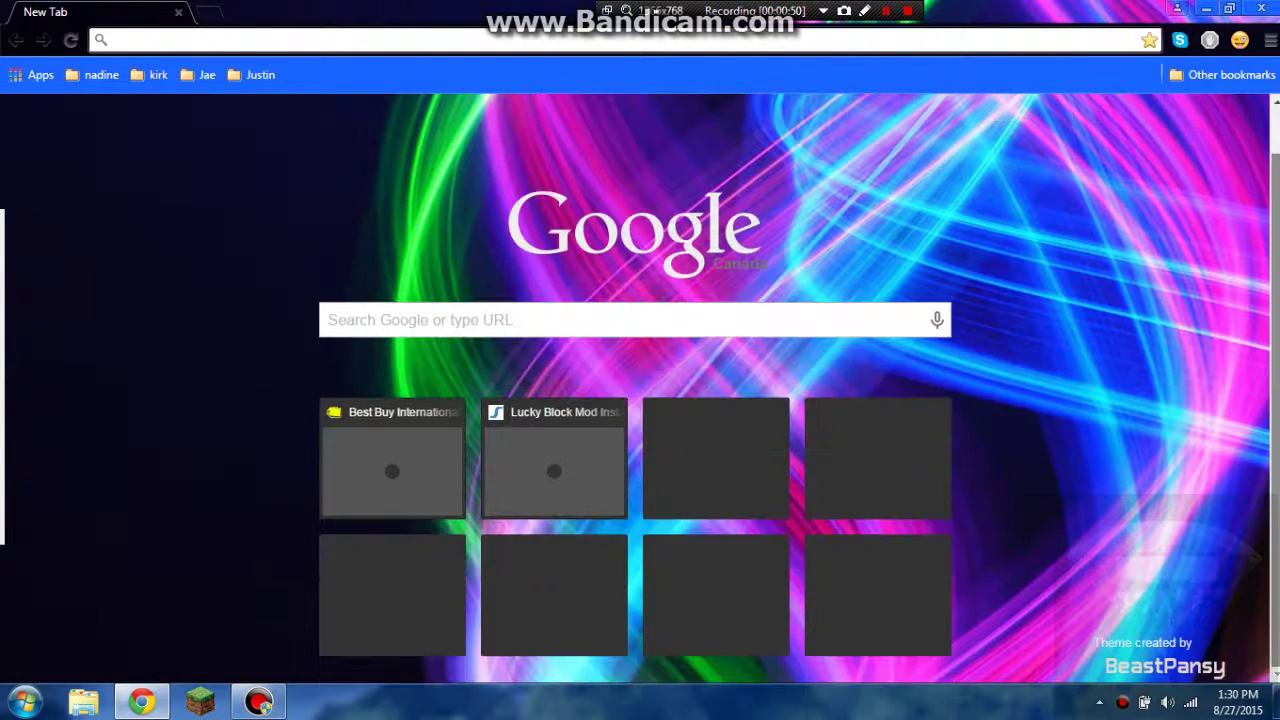
{"action": "scroll", "coordinate": [635, 400], "scroll_direction": "up", "scroll_amount": 1}
{"action": "scroll", "coordinate": [635, 400], "scroll_direction": "down", "scroll_amount": 1}
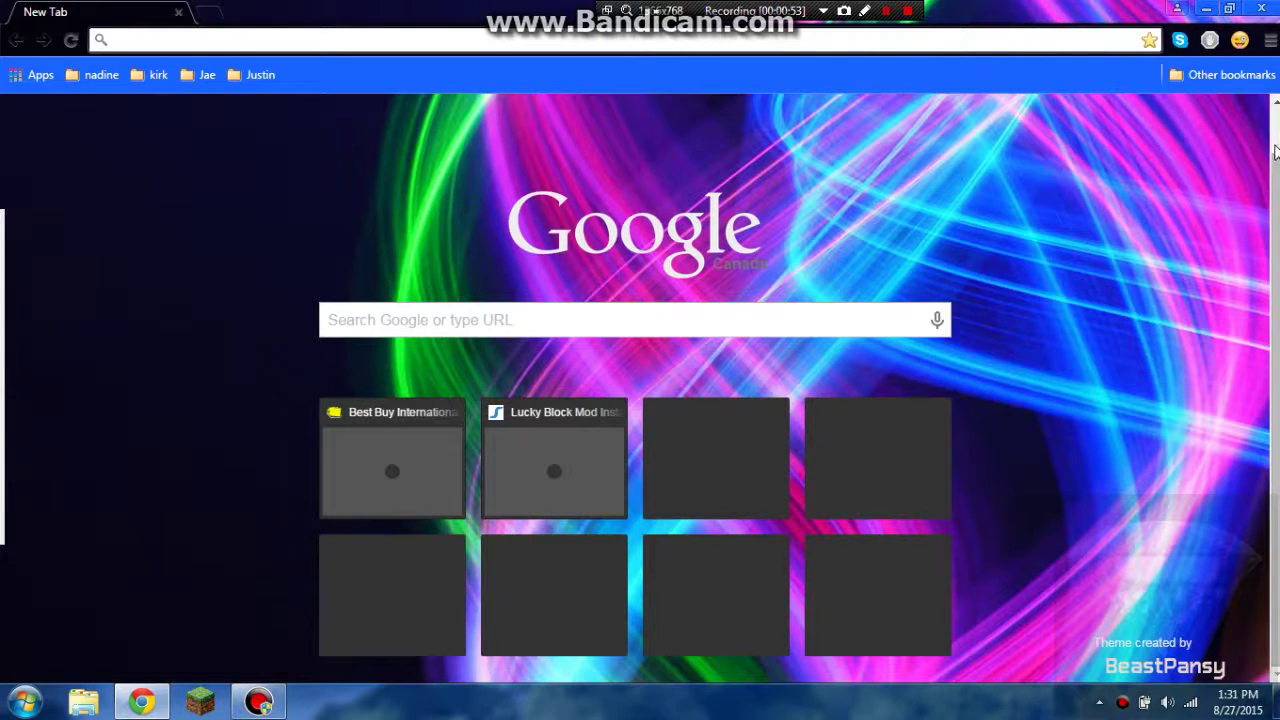
{"action": "scroll", "coordinate": [836, 104], "scroll_direction": "up", "scroll_amount": 1}
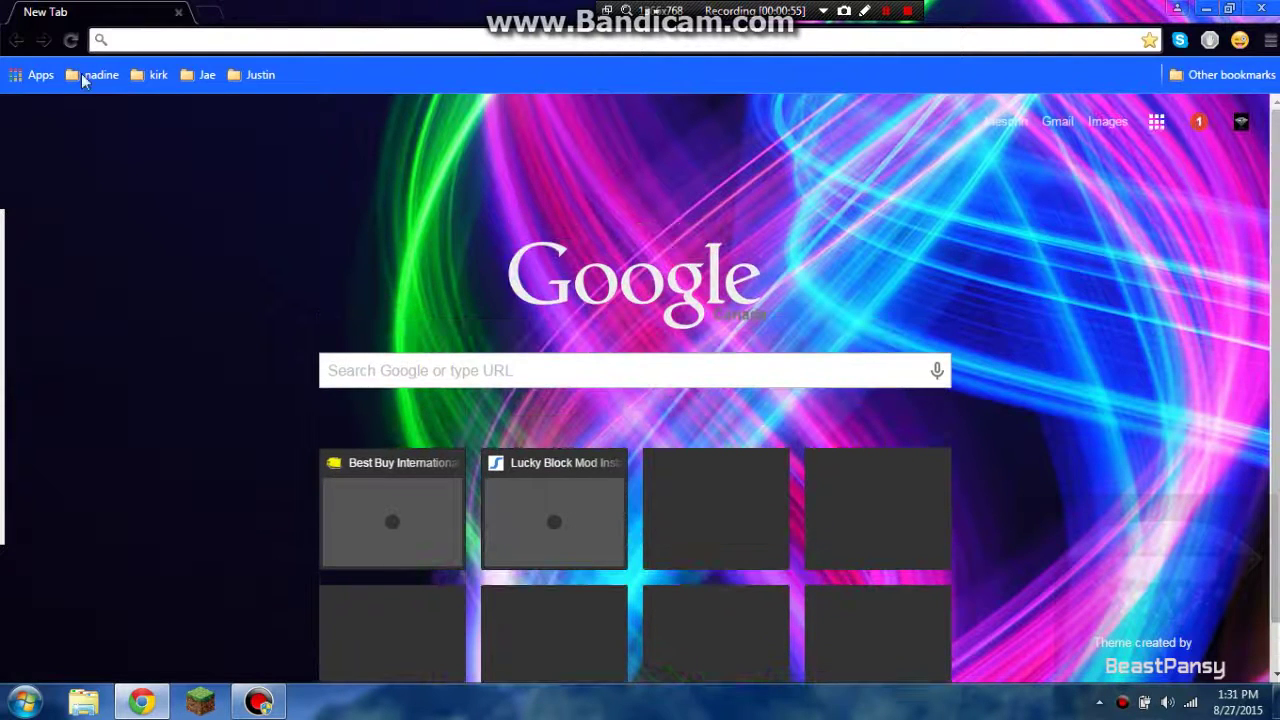
{"action": "left_click", "coordinate": [35, 75]}
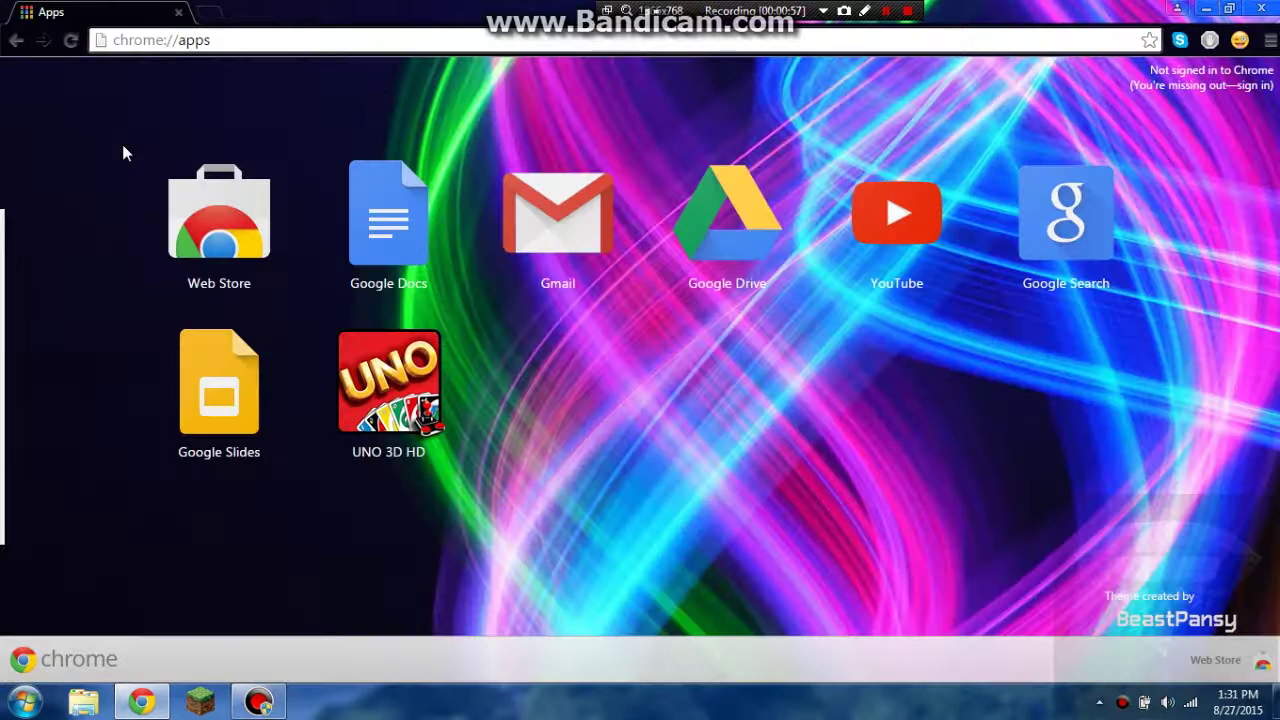
{"action": "left_click", "coordinate": [16, 40]}
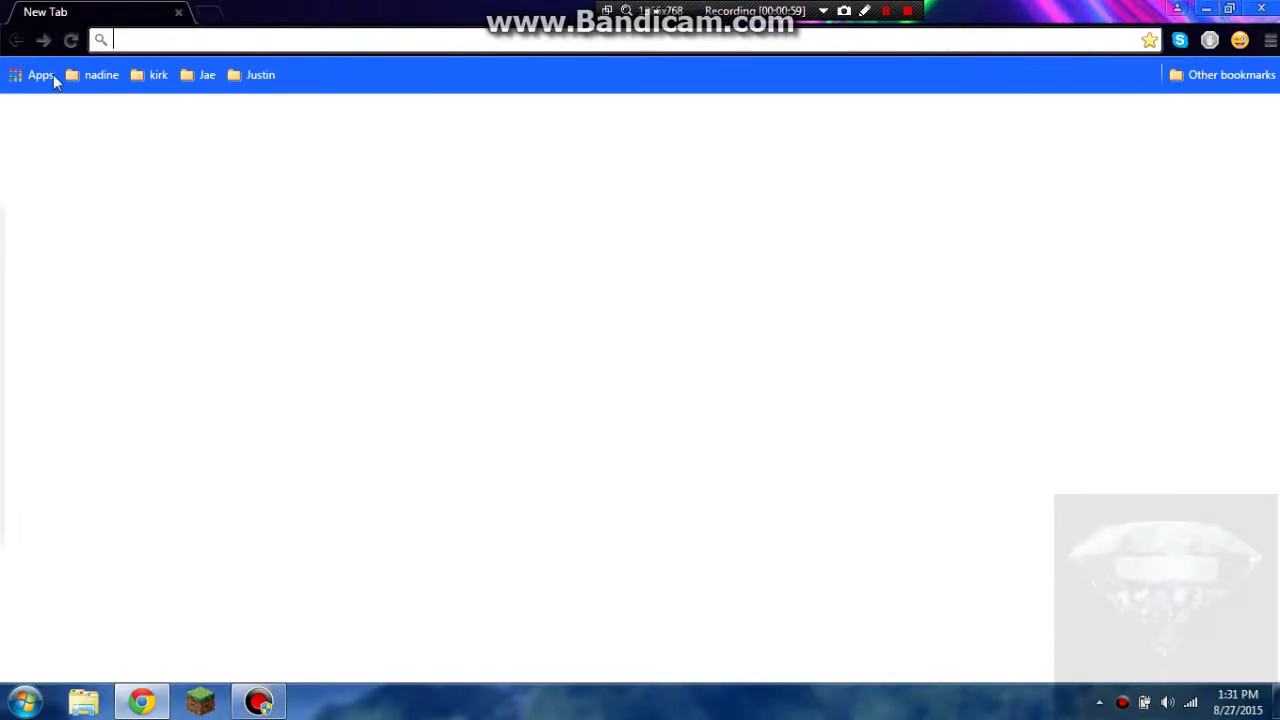
{"action": "left_click", "coordinate": [38, 75]}
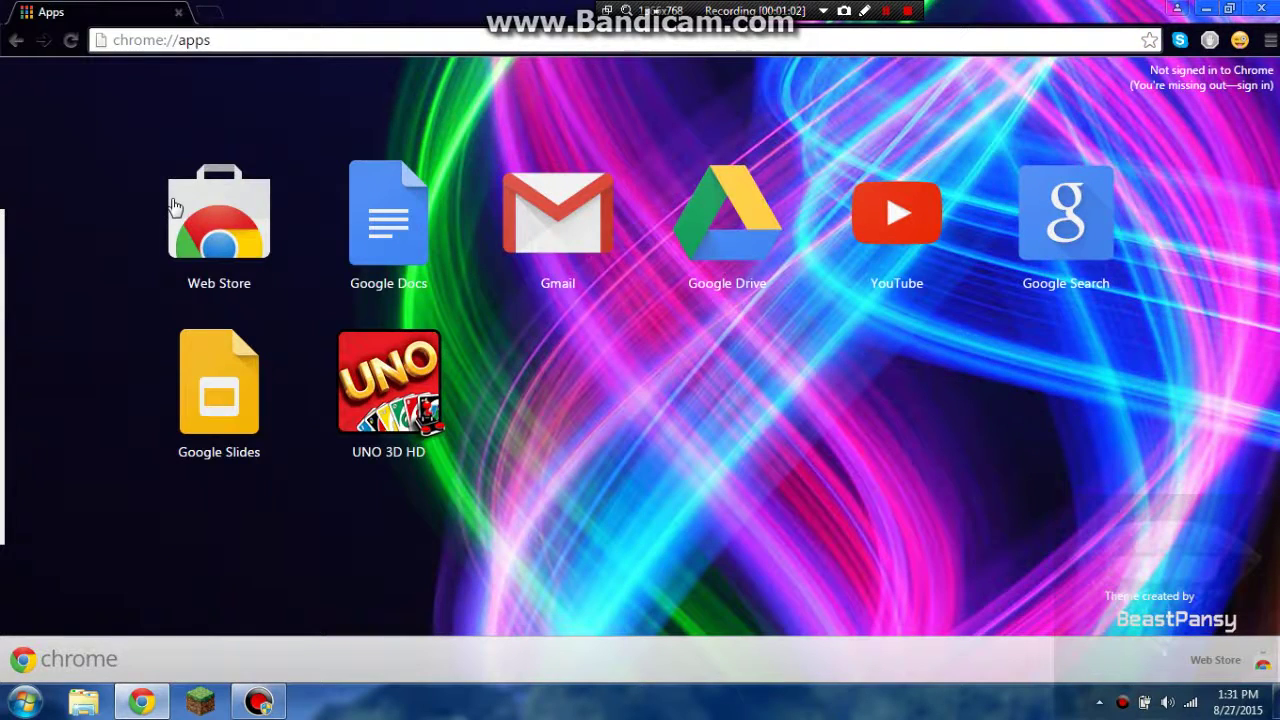
{"action": "left_click", "coordinate": [172, 206]}
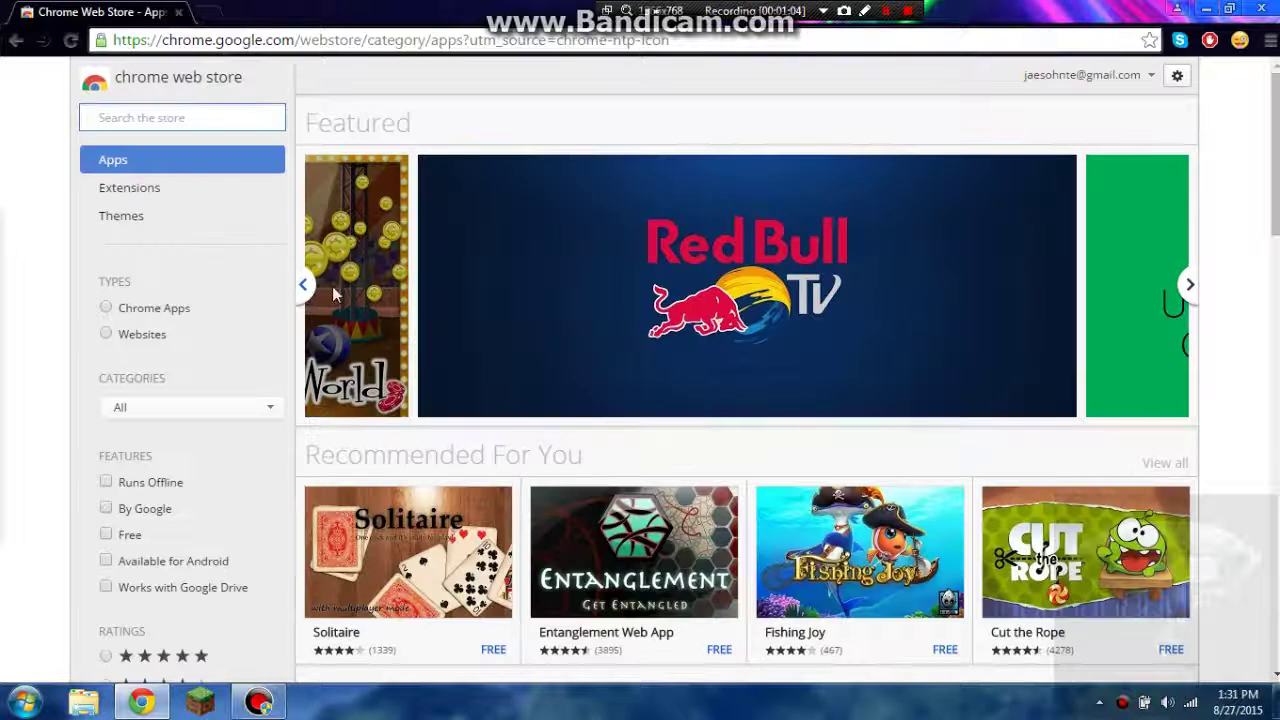
Step: From the store's Themes category, add the Night Time In New York City theme to Chrome
{"action": "left_click", "coordinate": [163, 219]}
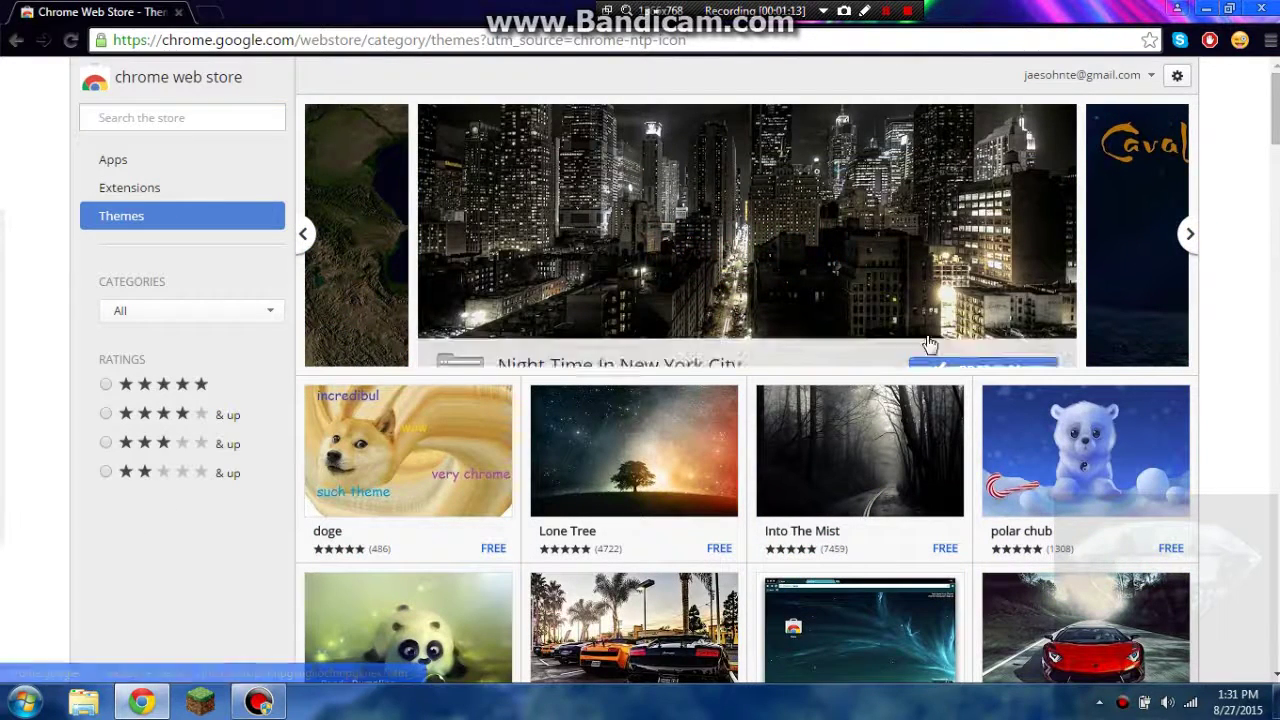
{"action": "mouse_move", "coordinate": [747, 235]}
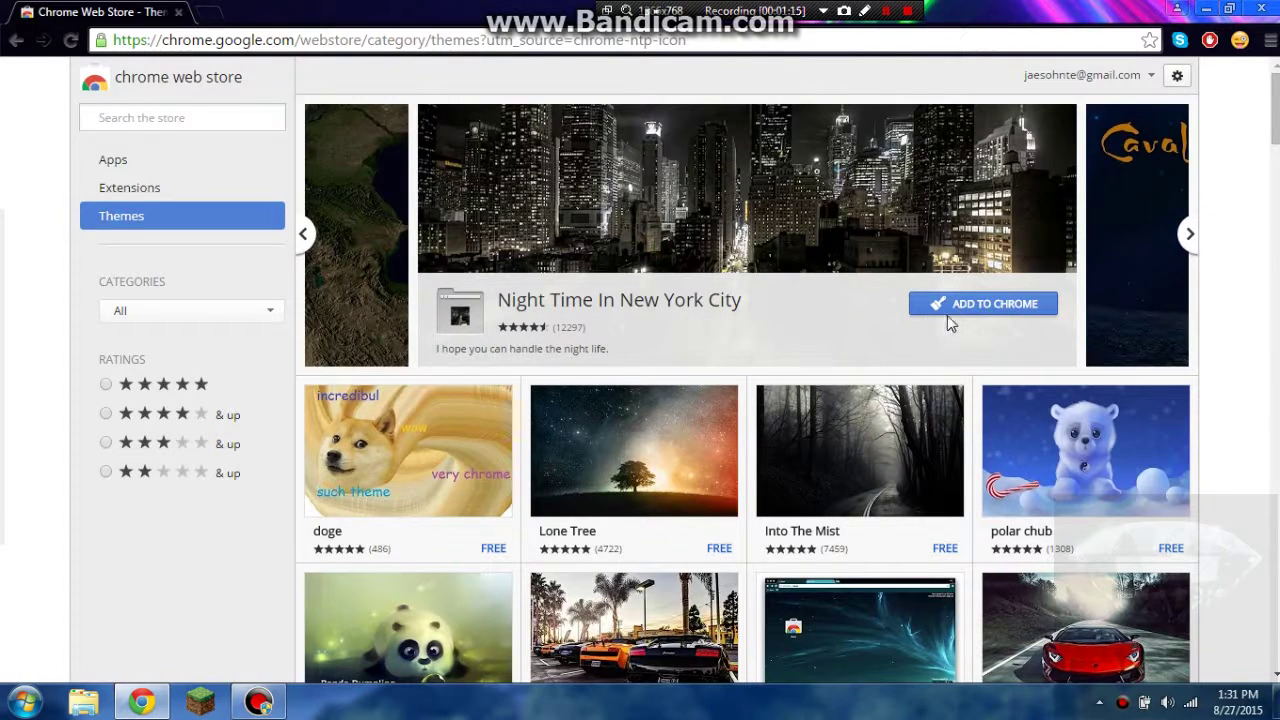
{"action": "left_click", "coordinate": [965, 313]}
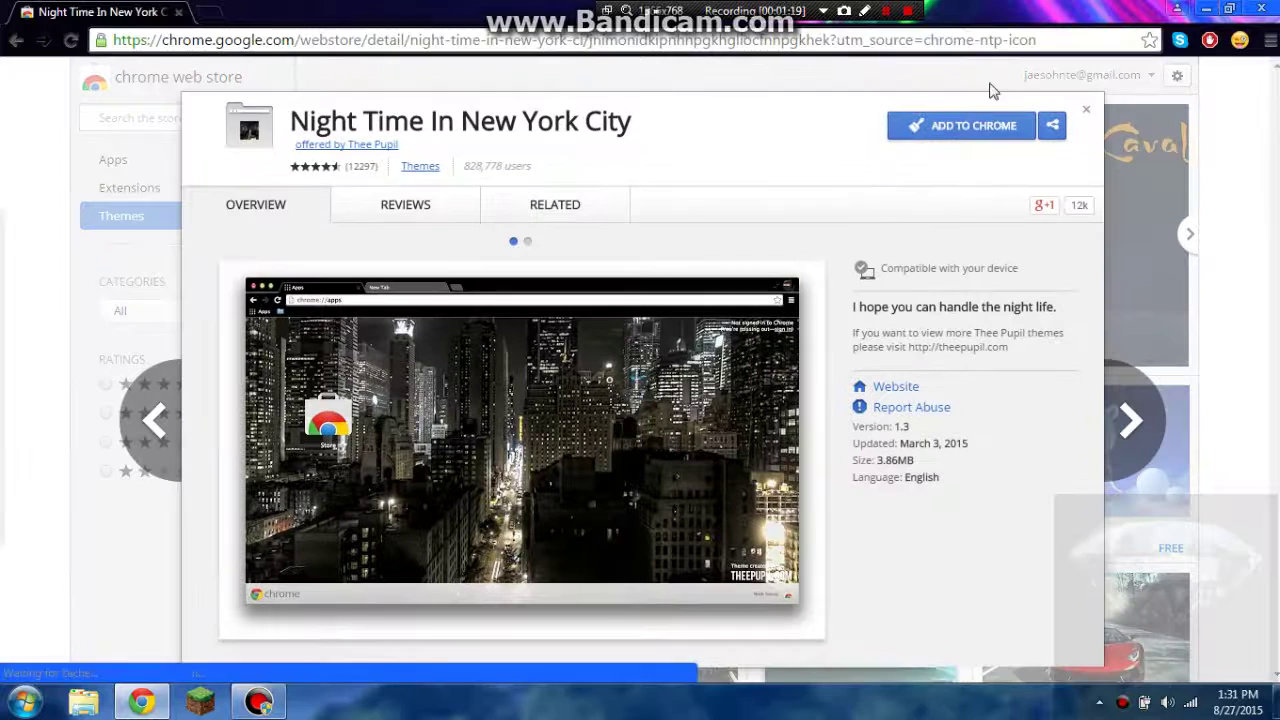
{"action": "left_click", "coordinate": [972, 145]}
{"action": "left_click", "coordinate": [963, 133]}
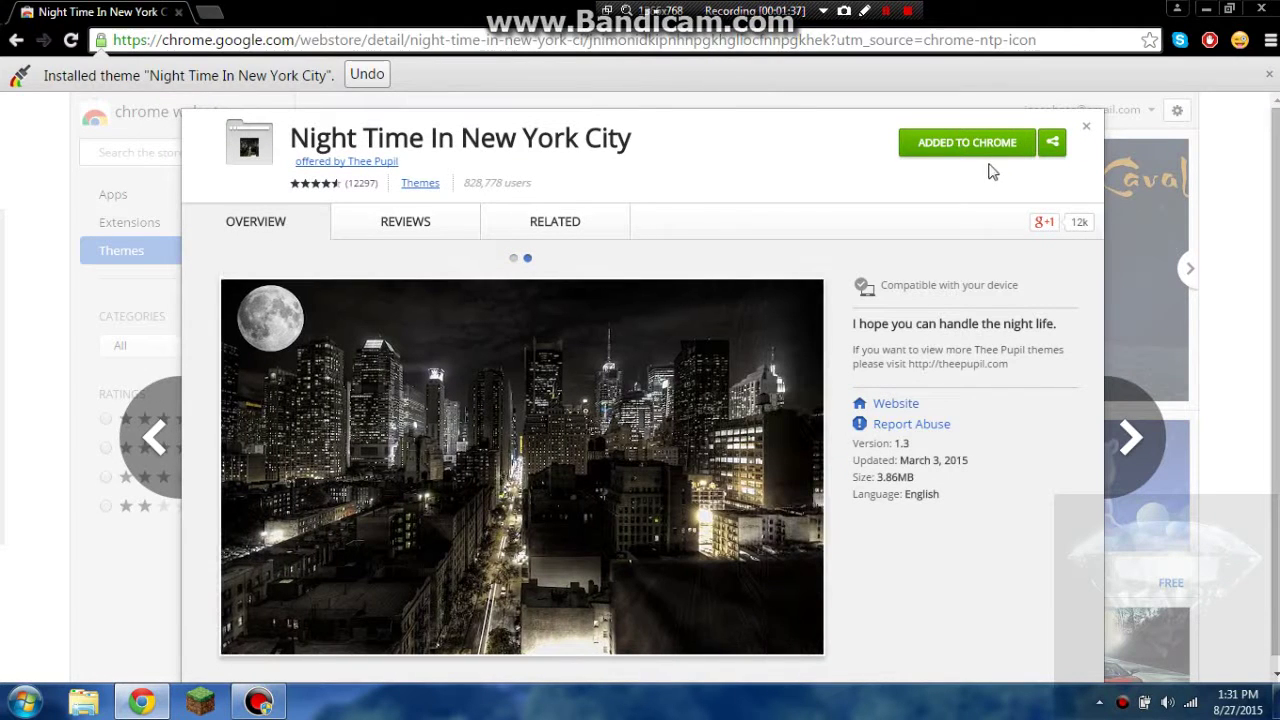
Step: Preview the New York theme on a new tab
{"action": "left_click", "coordinate": [207, 12]}
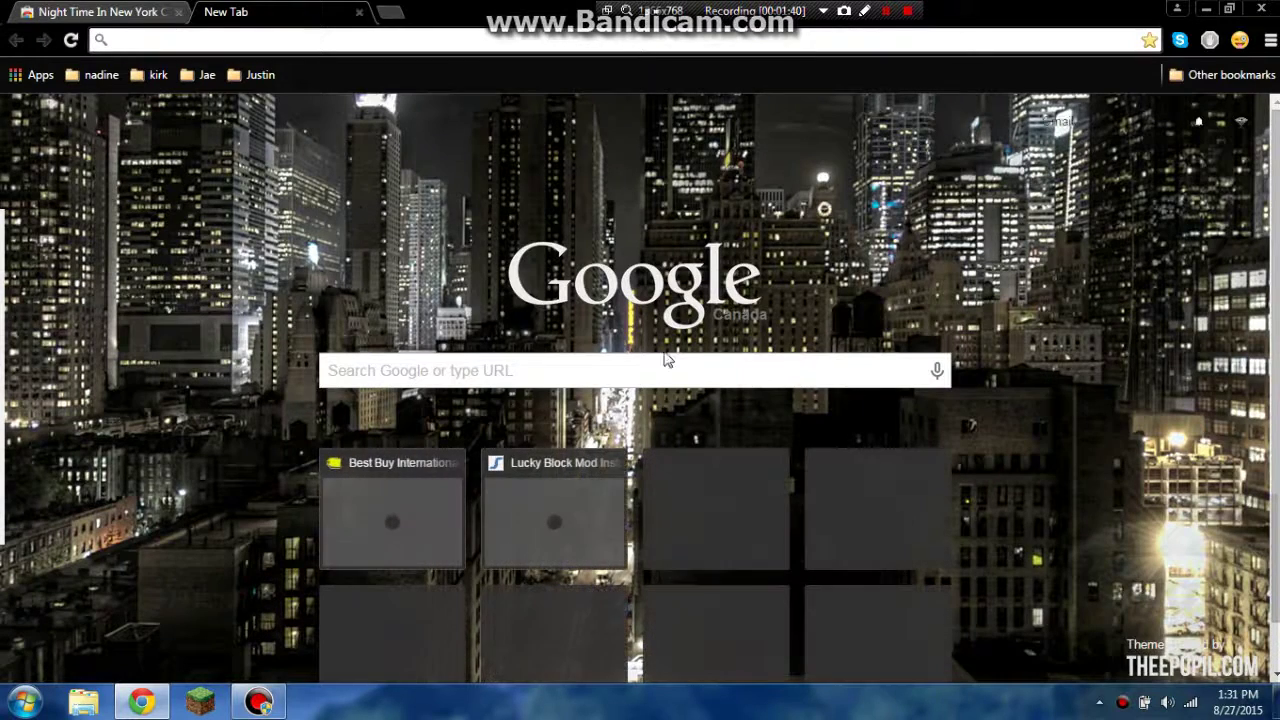
{"action": "scroll", "coordinate": [666, 360], "scroll_direction": "down", "scroll_amount": 1}
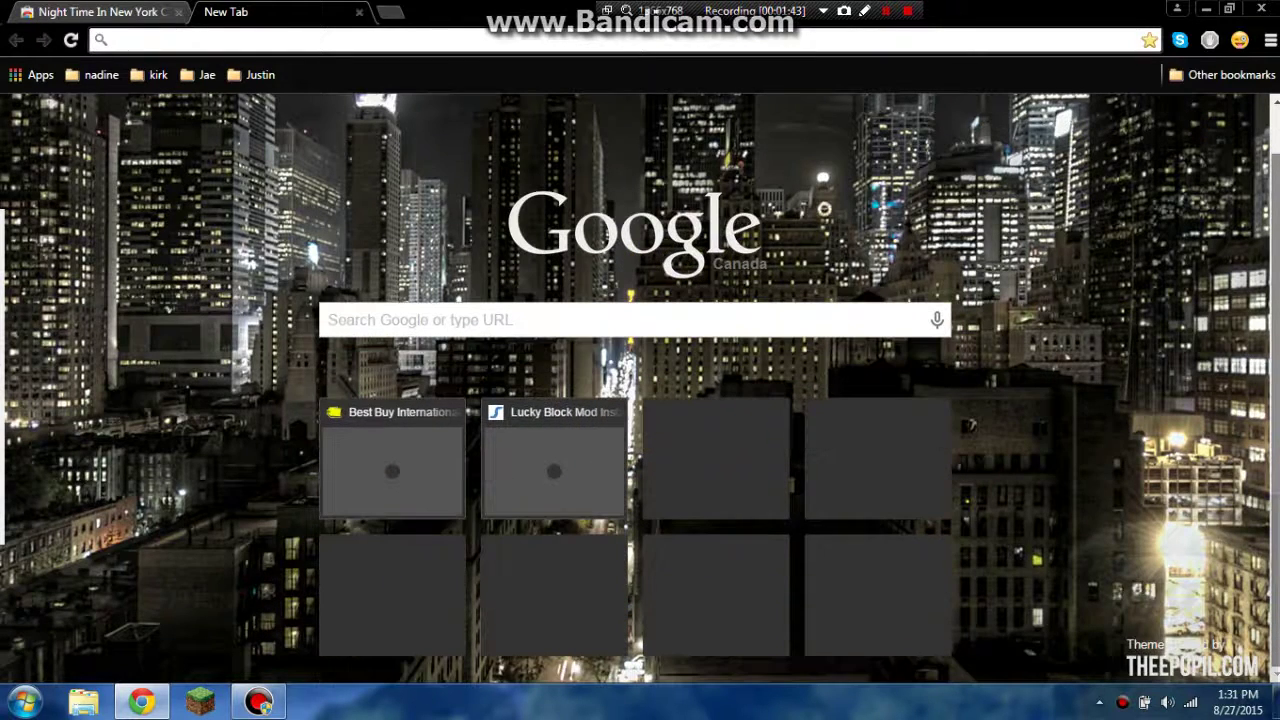
{"action": "scroll", "coordinate": [700, 250], "scroll_direction": "up", "scroll_amount": 1}
{"action": "scroll", "coordinate": [500, 220], "scroll_direction": "down", "scroll_amount": 1}
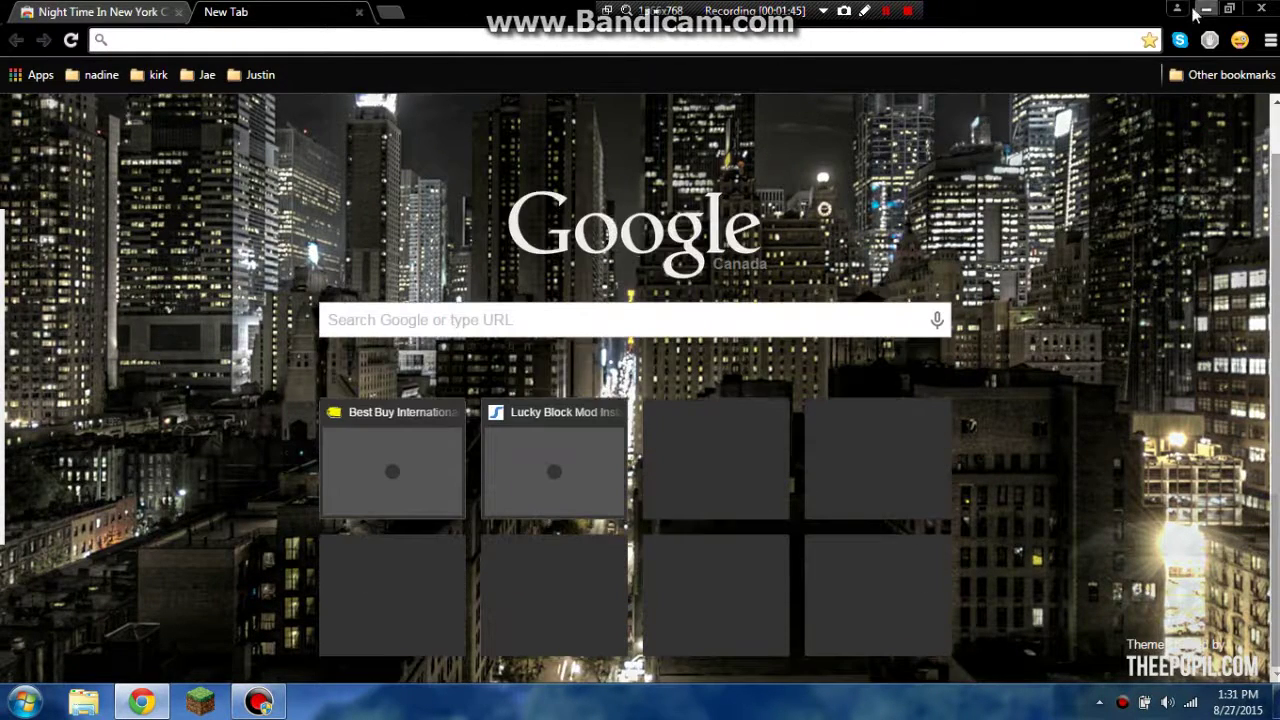
Step: Search the Web Store for 'slime' and install the Slime Head Minecraft Theme
{"action": "left_click", "coordinate": [18, 80]}
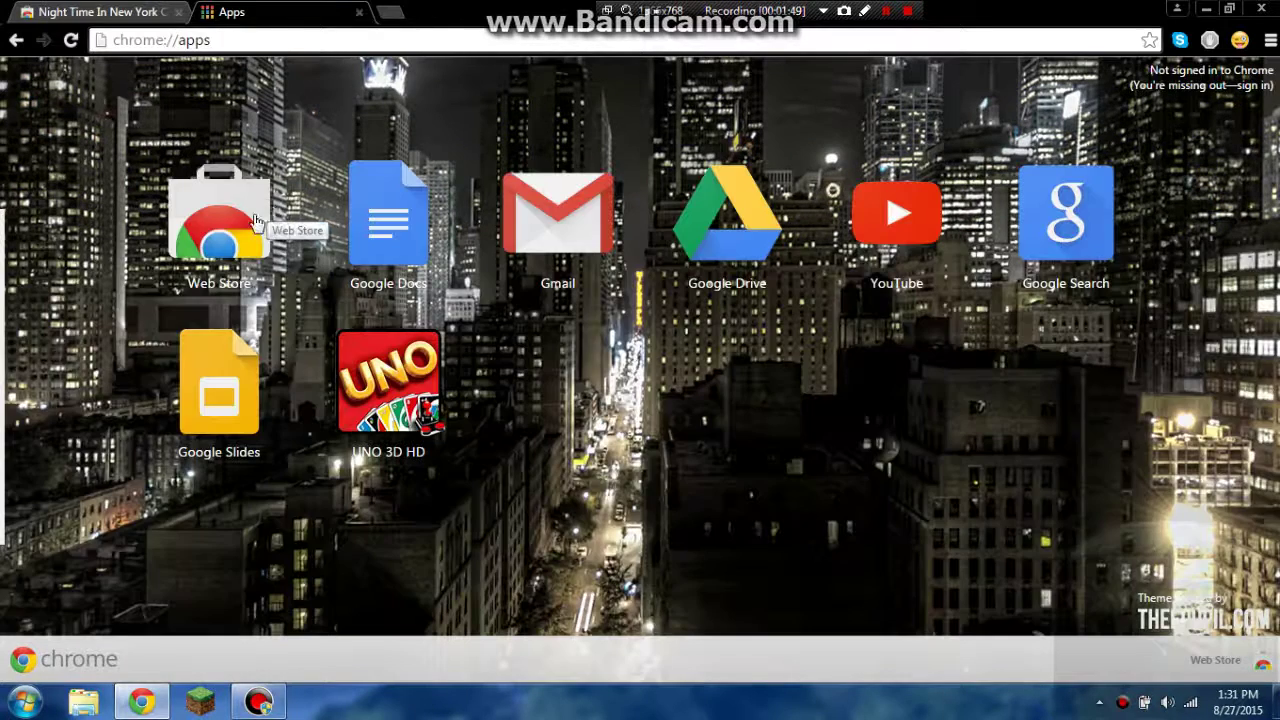
{"action": "left_click", "coordinate": [255, 222]}
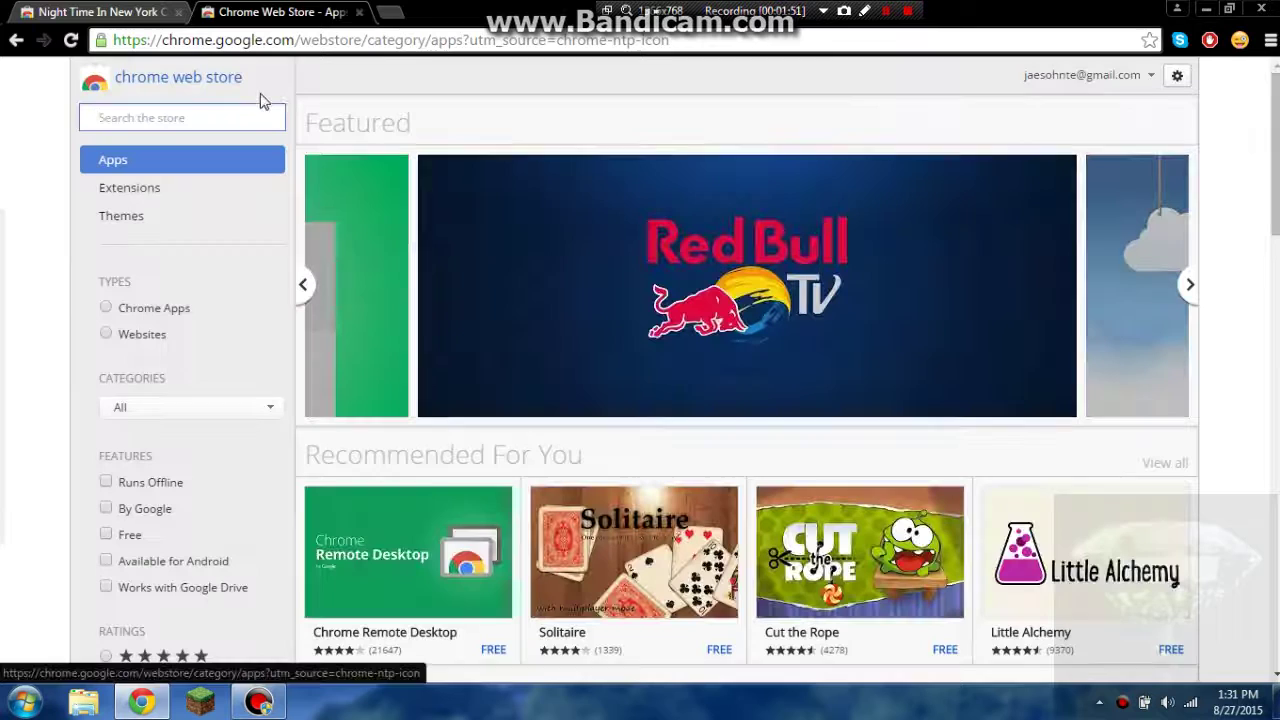
{"action": "type", "text": "slime"}
{"action": "key", "text": "Return"}
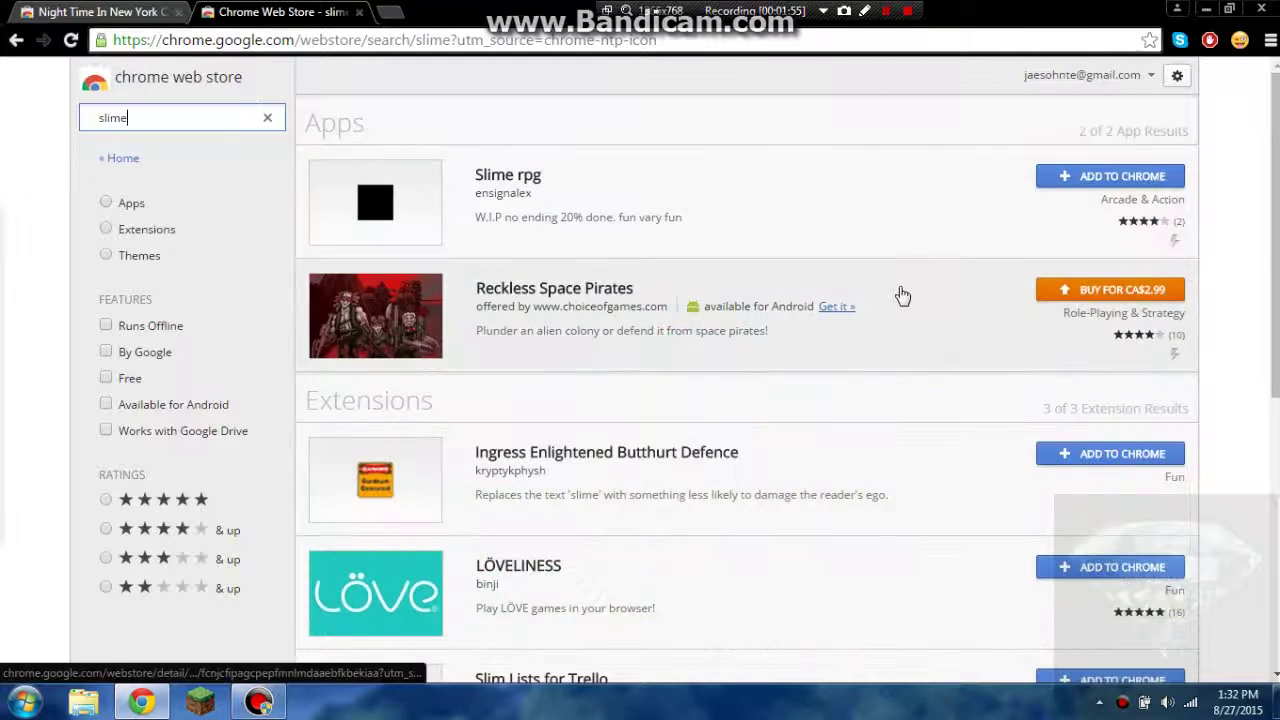
{"action": "left_click_drag", "start_coordinate": [1265, 104], "coordinate": [1265, 378]}
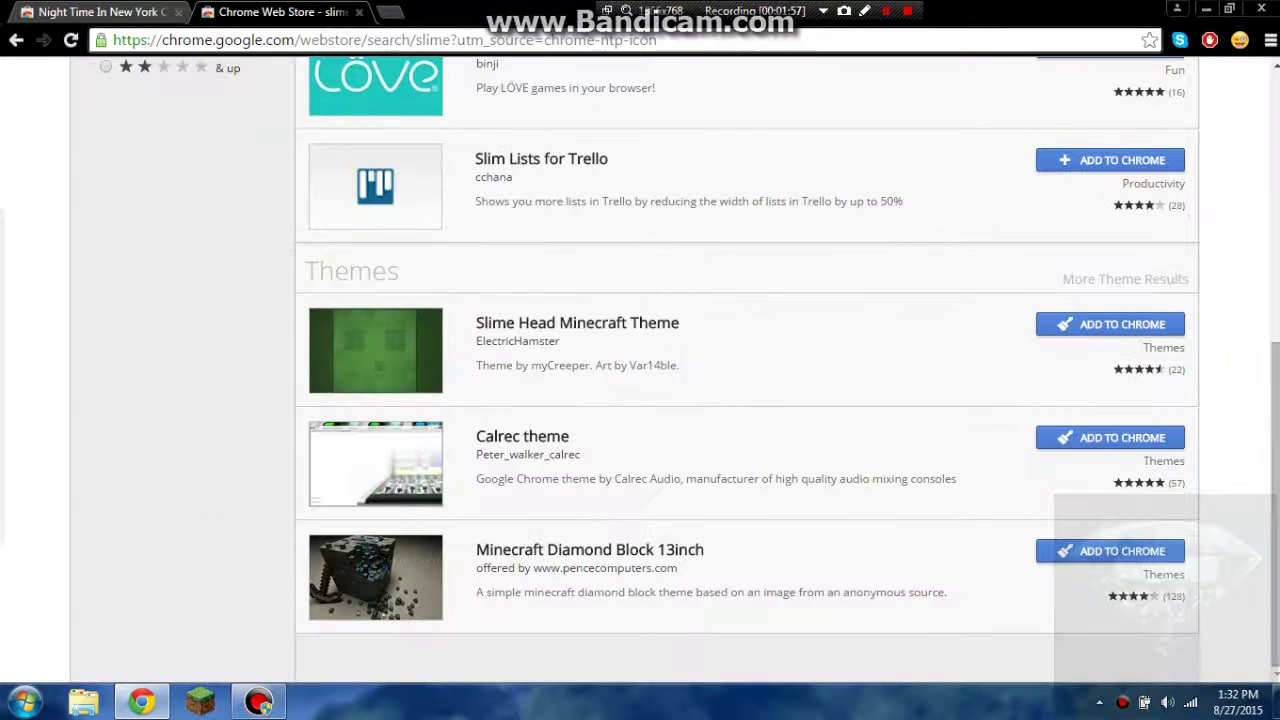
{"action": "left_click", "coordinate": [1075, 324]}
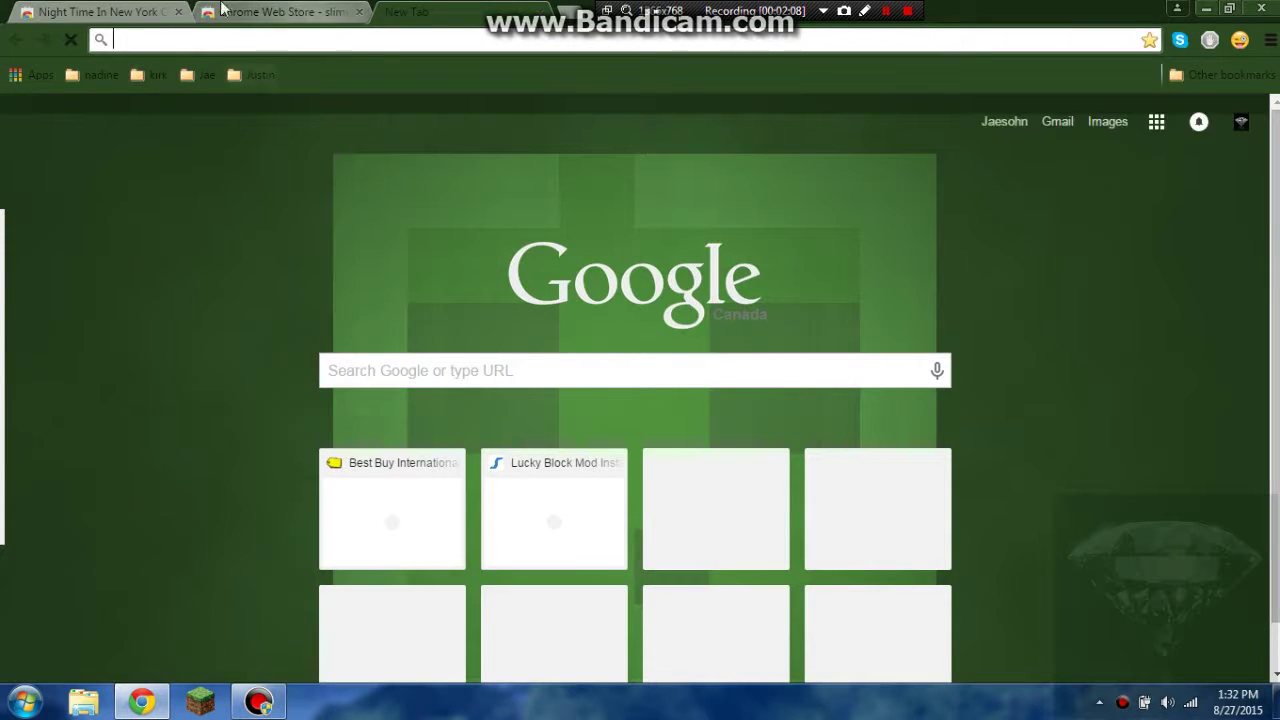
Step: Search the Web Store for 'slime' and install the Minecraft Diamond Block 13inch theme
{"action": "left_click", "coordinate": [15, 76]}
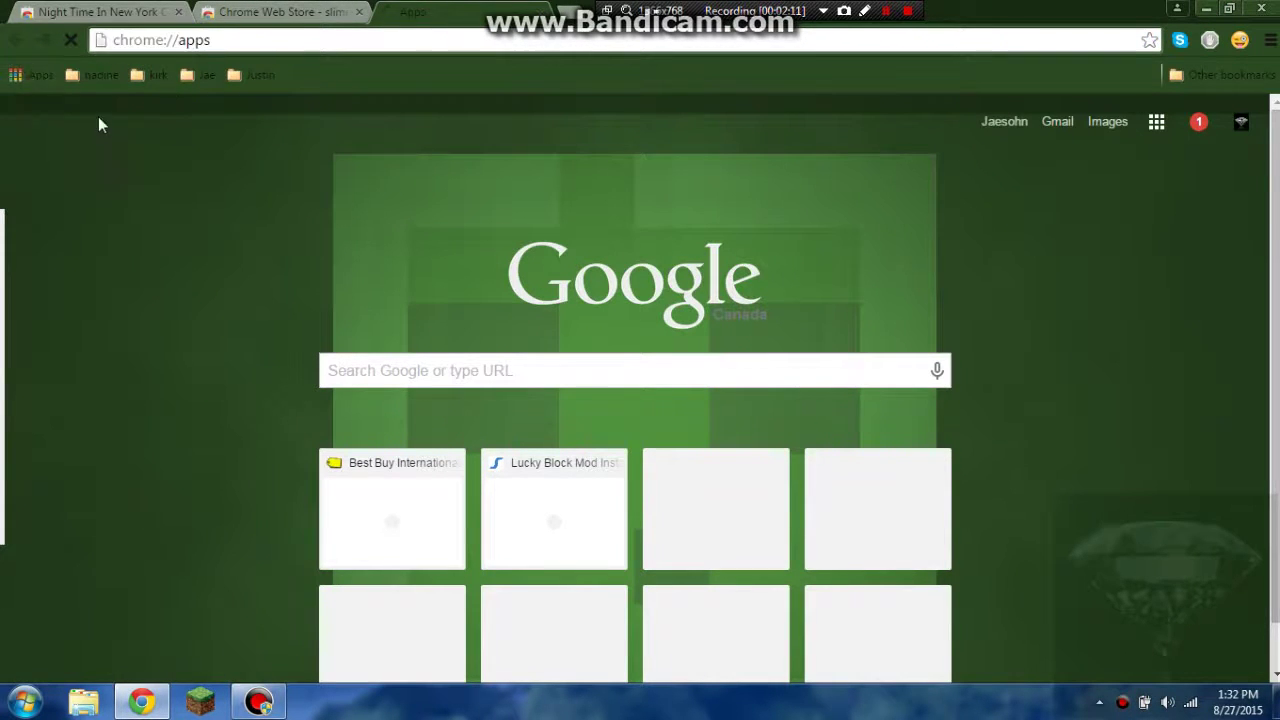
{"action": "left_click", "coordinate": [272, 234]}
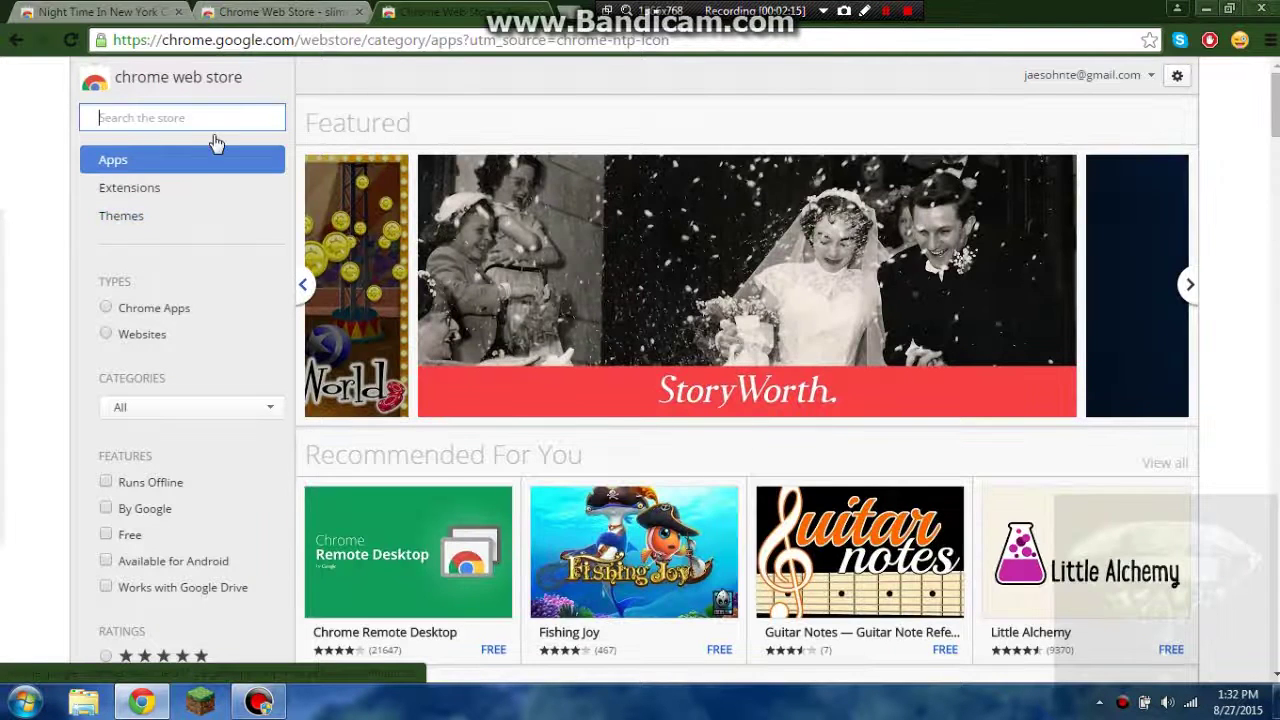
{"action": "type", "text": "slime"}
{"action": "key", "text": "Return"}
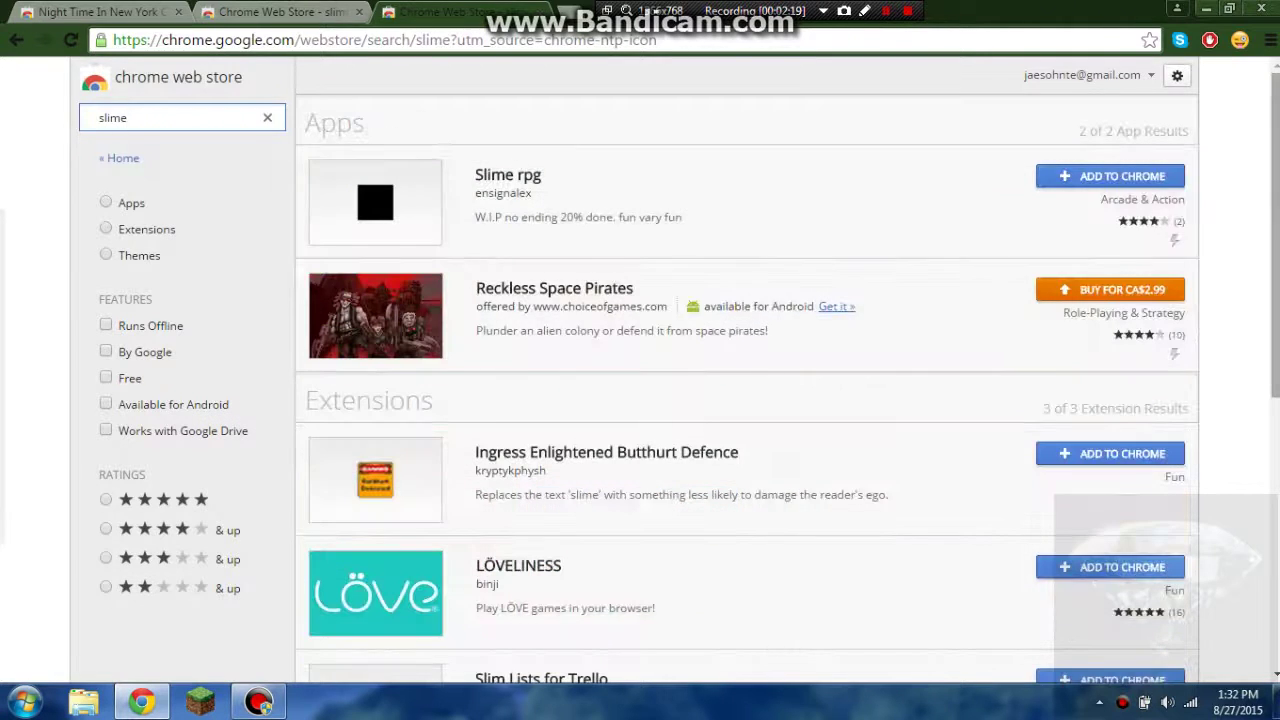
{"action": "scroll", "coordinate": [747, 400], "scroll_direction": "down", "scroll_amount": 3}
{"action": "scroll", "coordinate": [747, 400], "scroll_direction": "down", "scroll_amount": 2}
{"action": "scroll", "coordinate": [1160, 595], "scroll_direction": "down", "scroll_amount": 1}
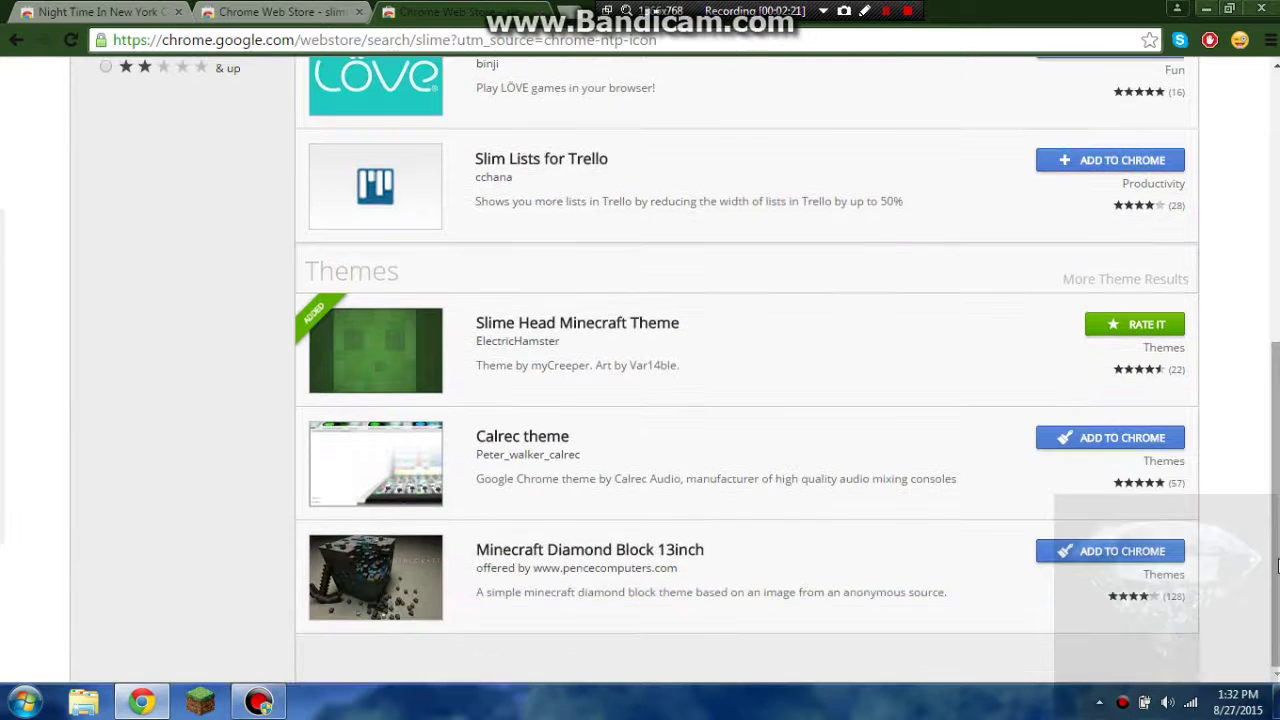
{"action": "left_click", "coordinate": [1150, 552]}
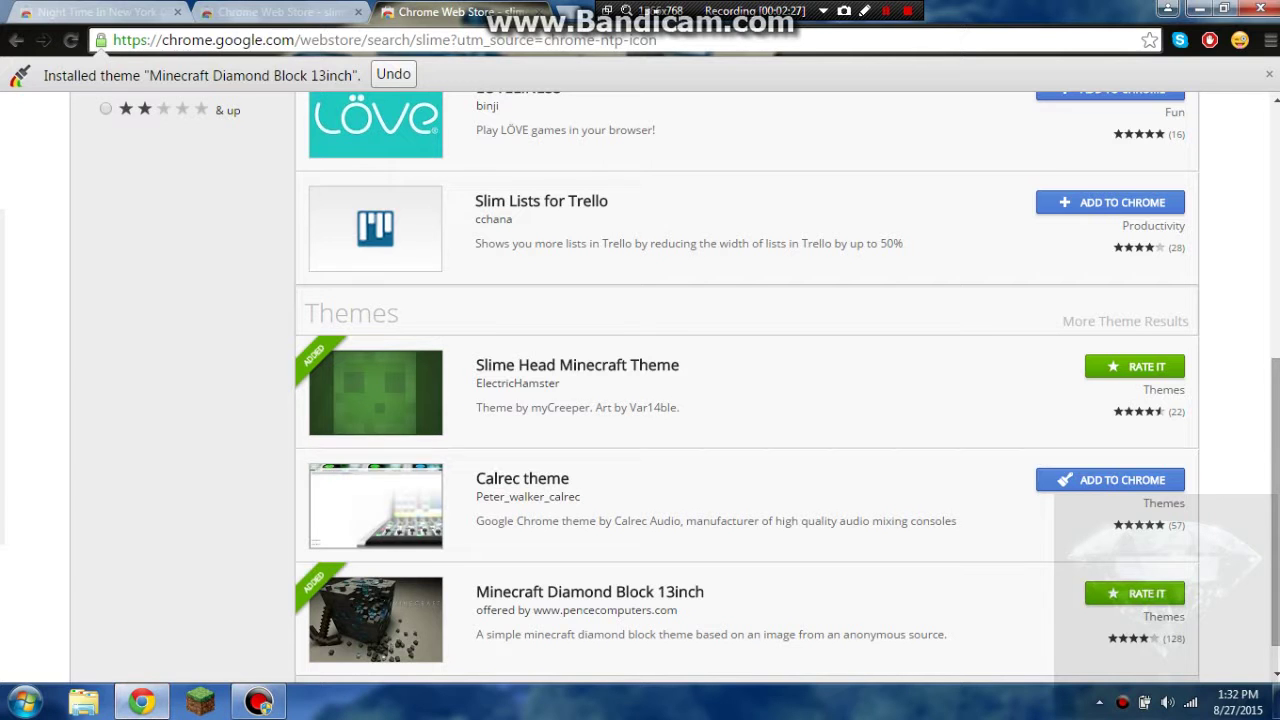
Step: Close the preview tab and show the Chrome apps page in a new tab
{"action": "scroll", "coordinate": [700, 400], "scroll_direction": "up", "scroll_amount": 5}
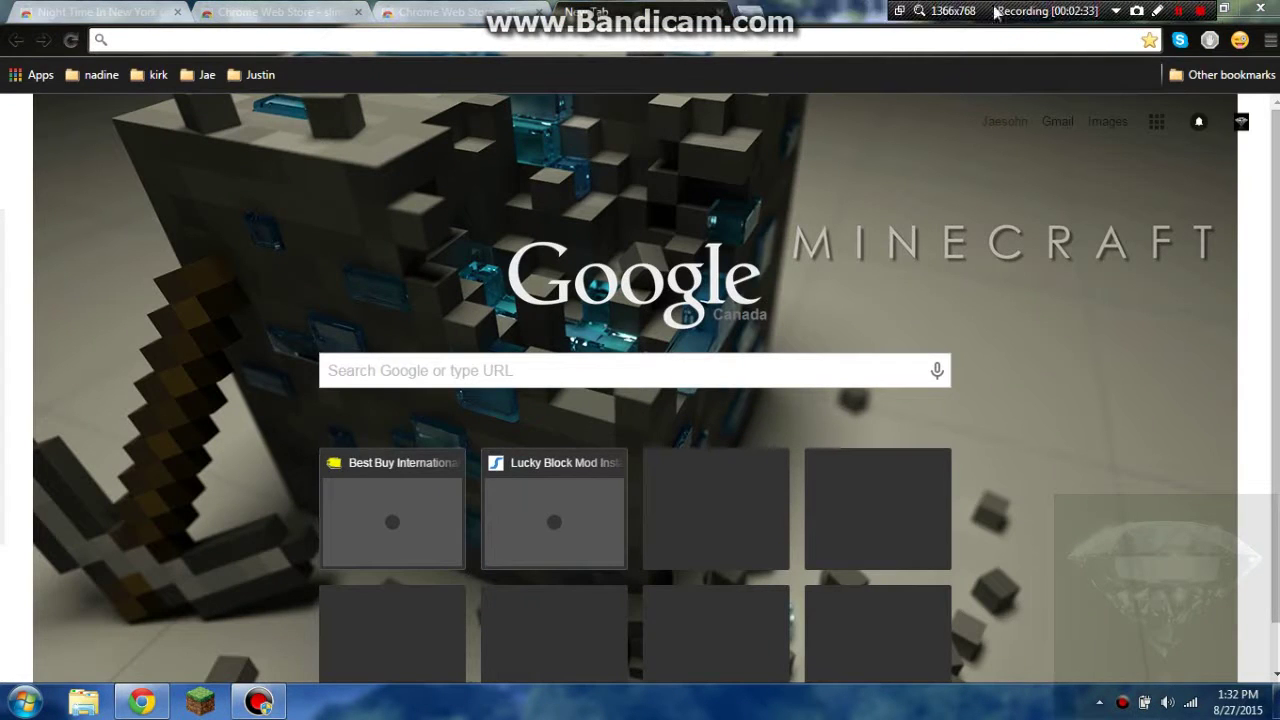
{"action": "left_click", "coordinate": [719, 11]}
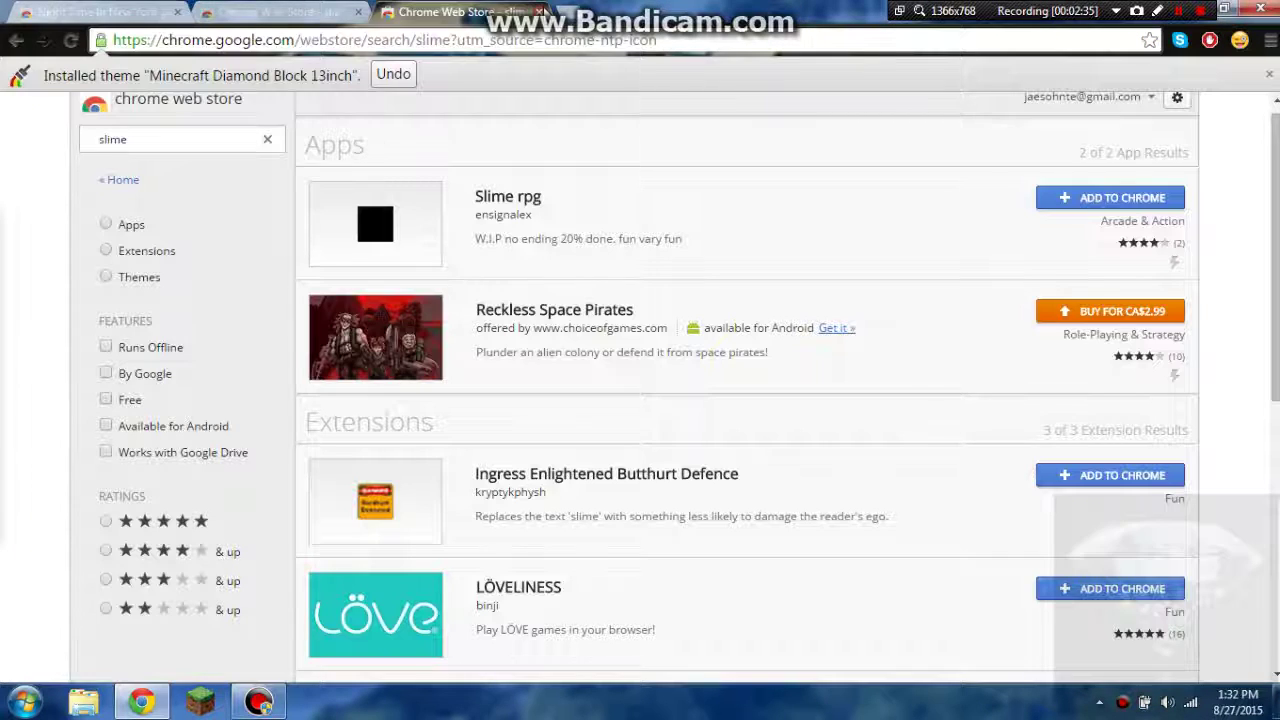
{"action": "scroll", "coordinate": [823, 177], "scroll_direction": "down", "scroll_amount": 5}
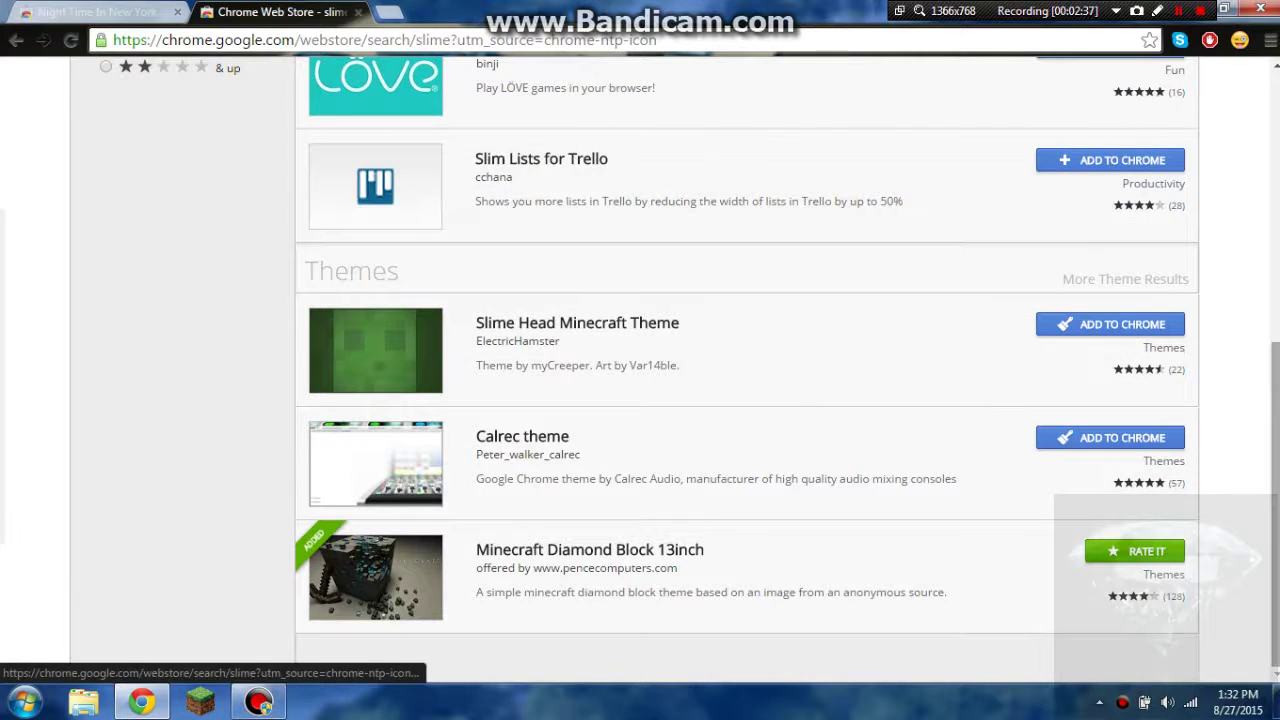
{"action": "scroll", "coordinate": [686, 171], "scroll_direction": "up", "scroll_amount": 5}
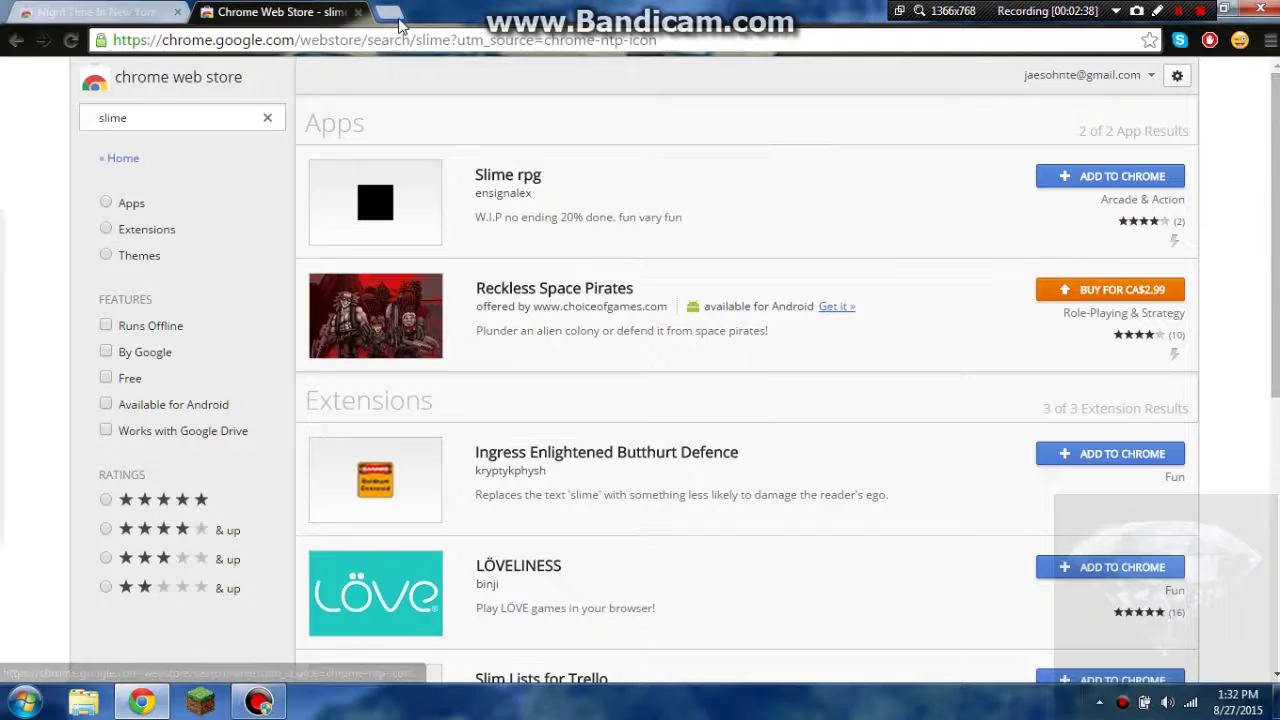
{"action": "left_click", "coordinate": [390, 13]}
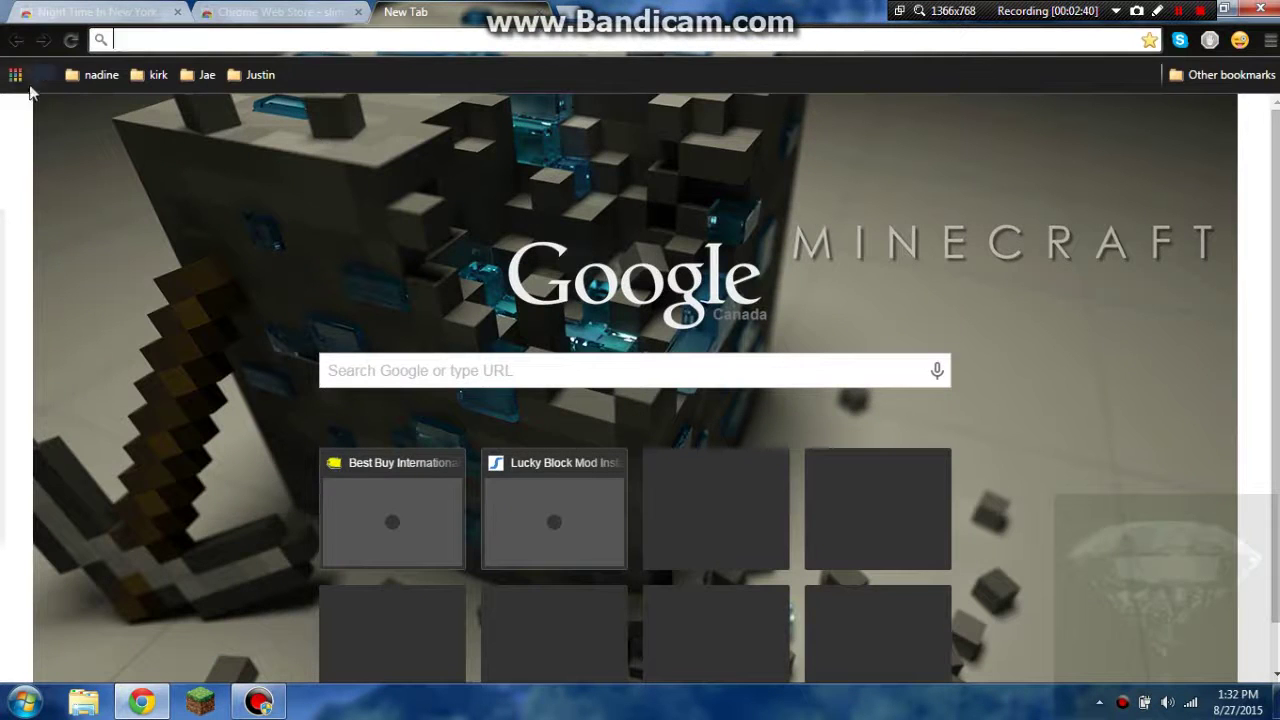
{"action": "left_click", "coordinate": [25, 79]}
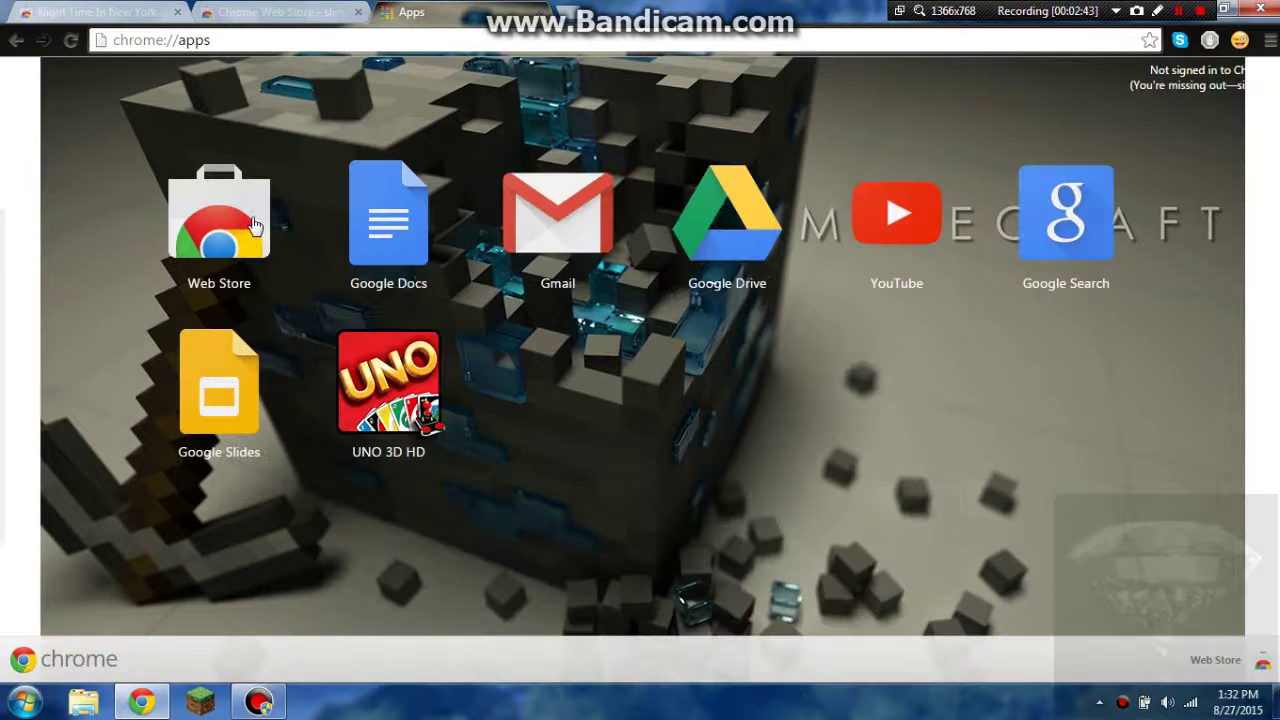
Step: Search the Web Store for 'lights', install Northern Lights, and preview it on a new tab
{"action": "left_click", "coordinate": [255, 225]}
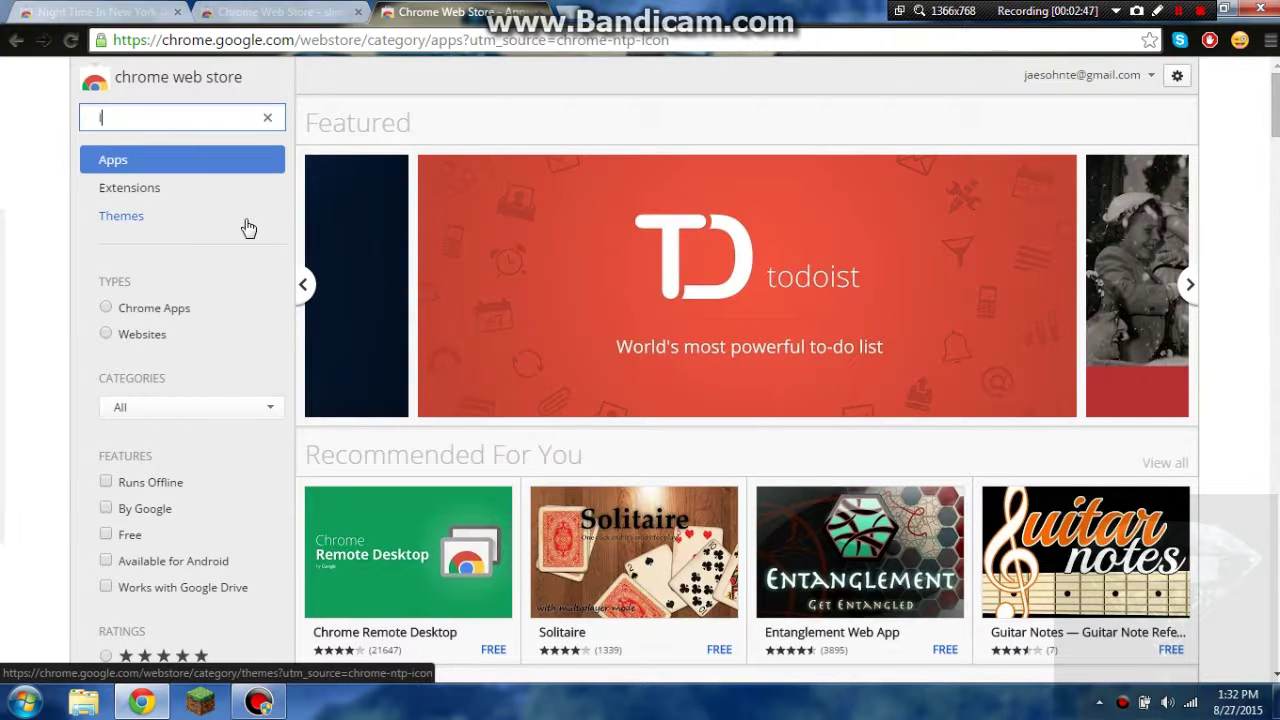
{"action": "type", "text": "lights"}
{"action": "key", "text": "Return"}
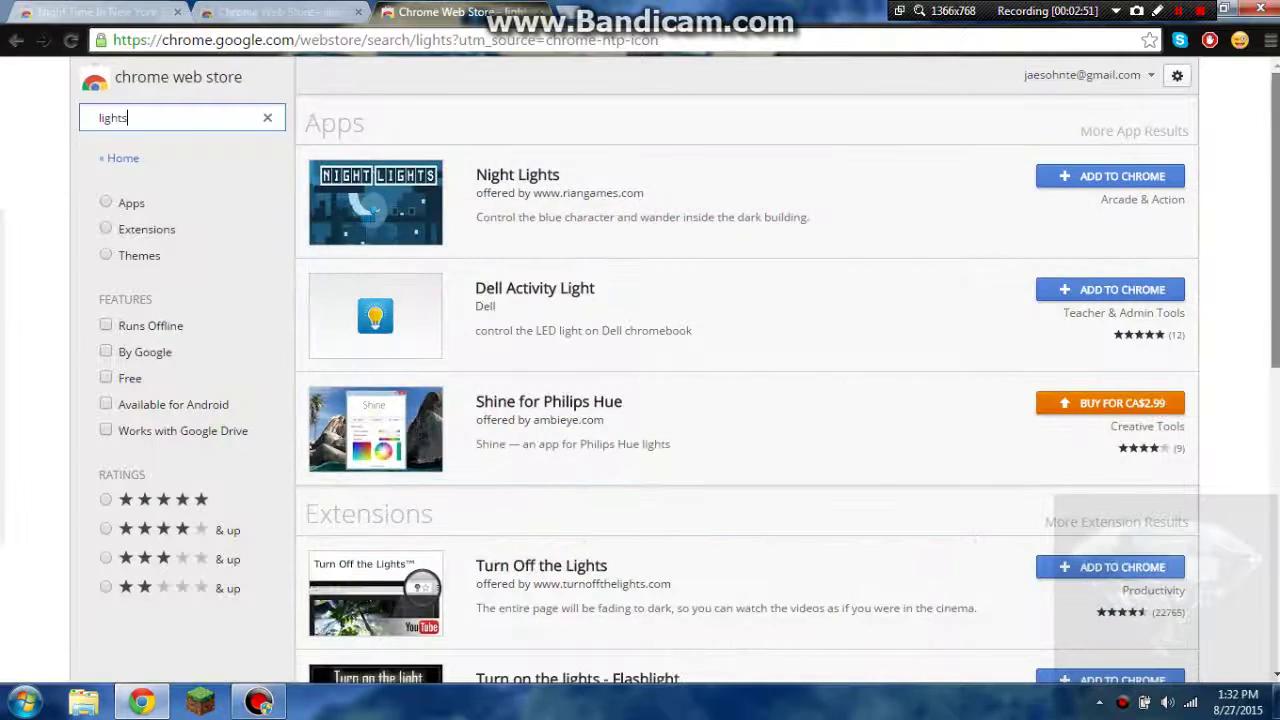
{"action": "scroll", "coordinate": [717, 606], "scroll_direction": "down", "scroll_amount": 10}
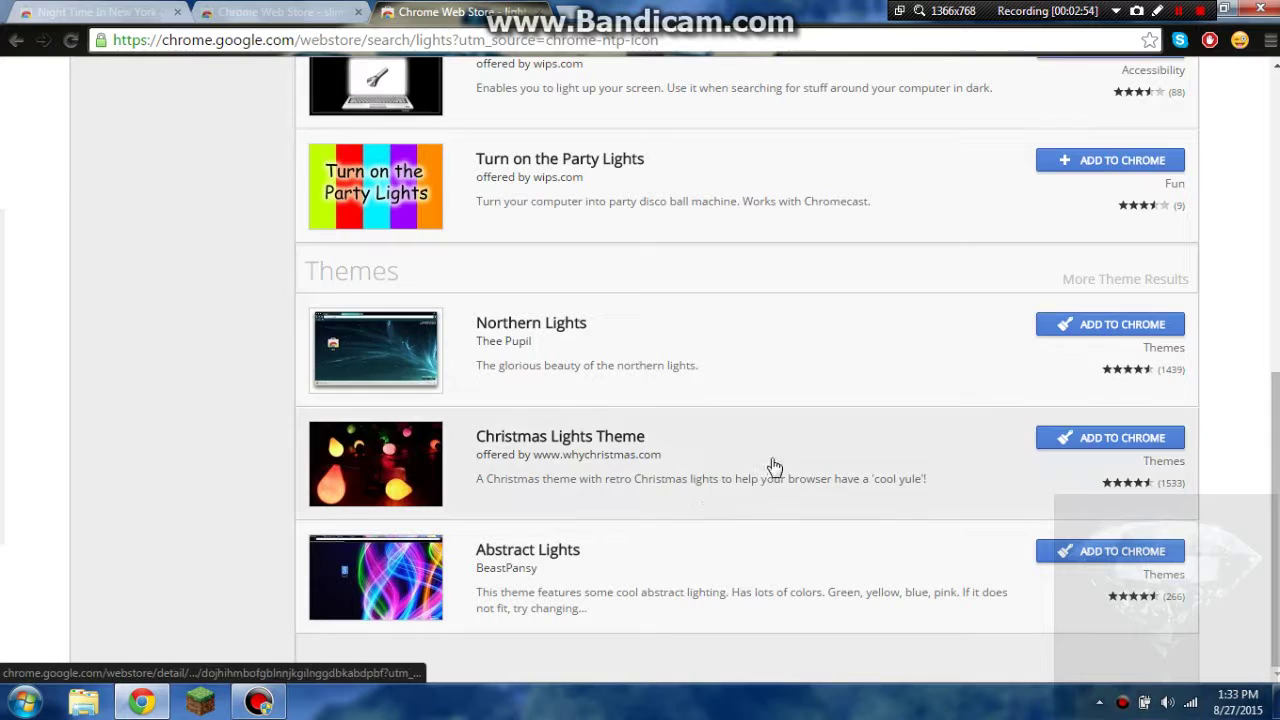
{"action": "left_click", "coordinate": [1110, 326]}
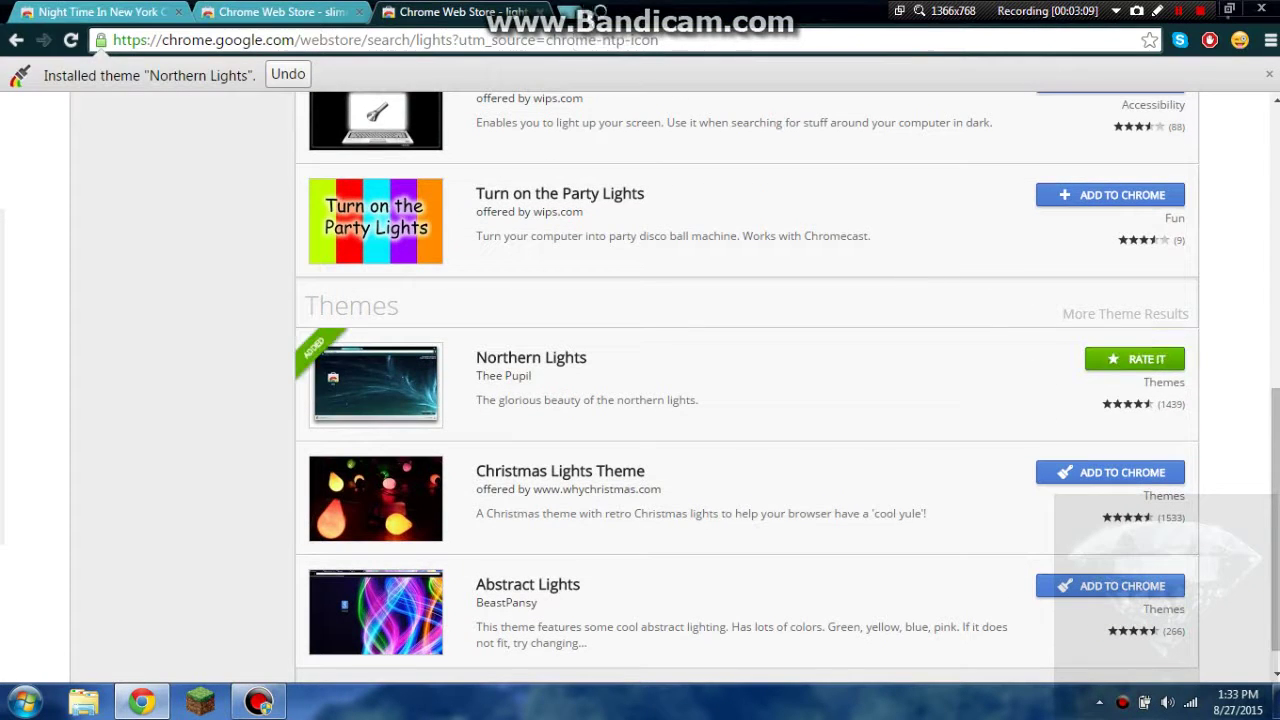
{"action": "key", "text": "ctrl+t"}
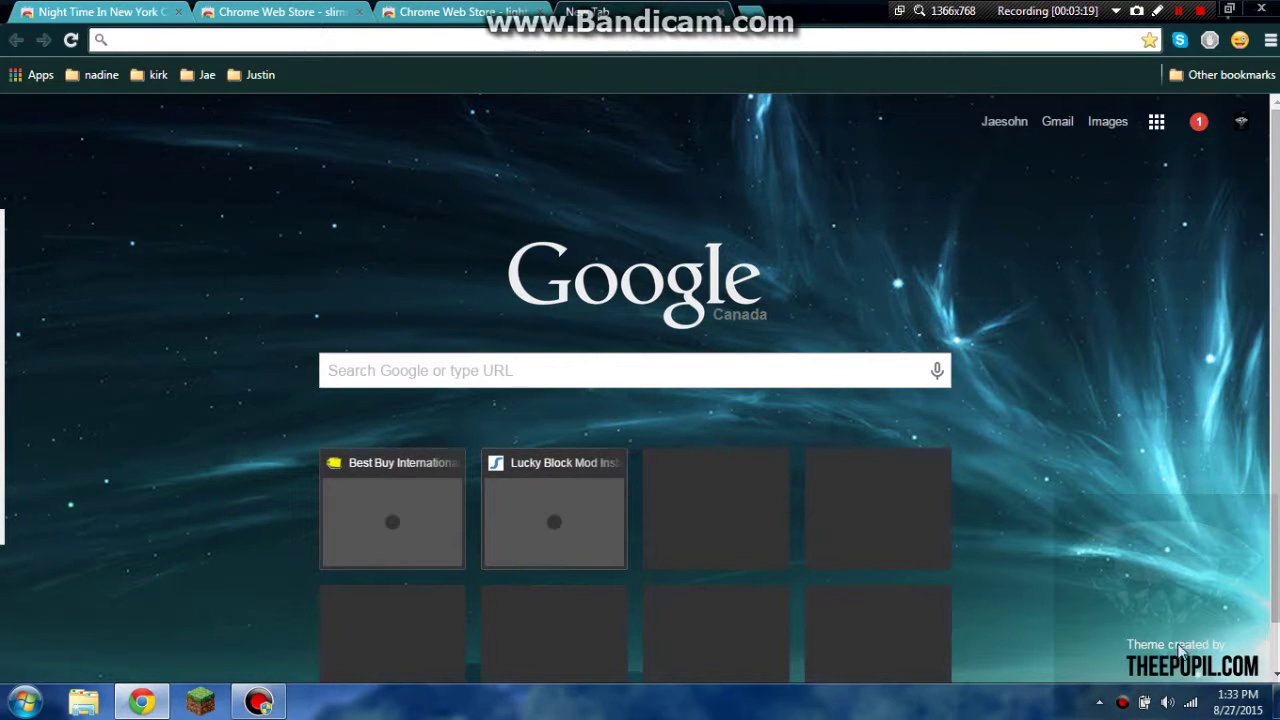
Step: Close the preview tab and install the Abstract Lights theme from the results
{"action": "left_click", "coordinate": [720, 12]}
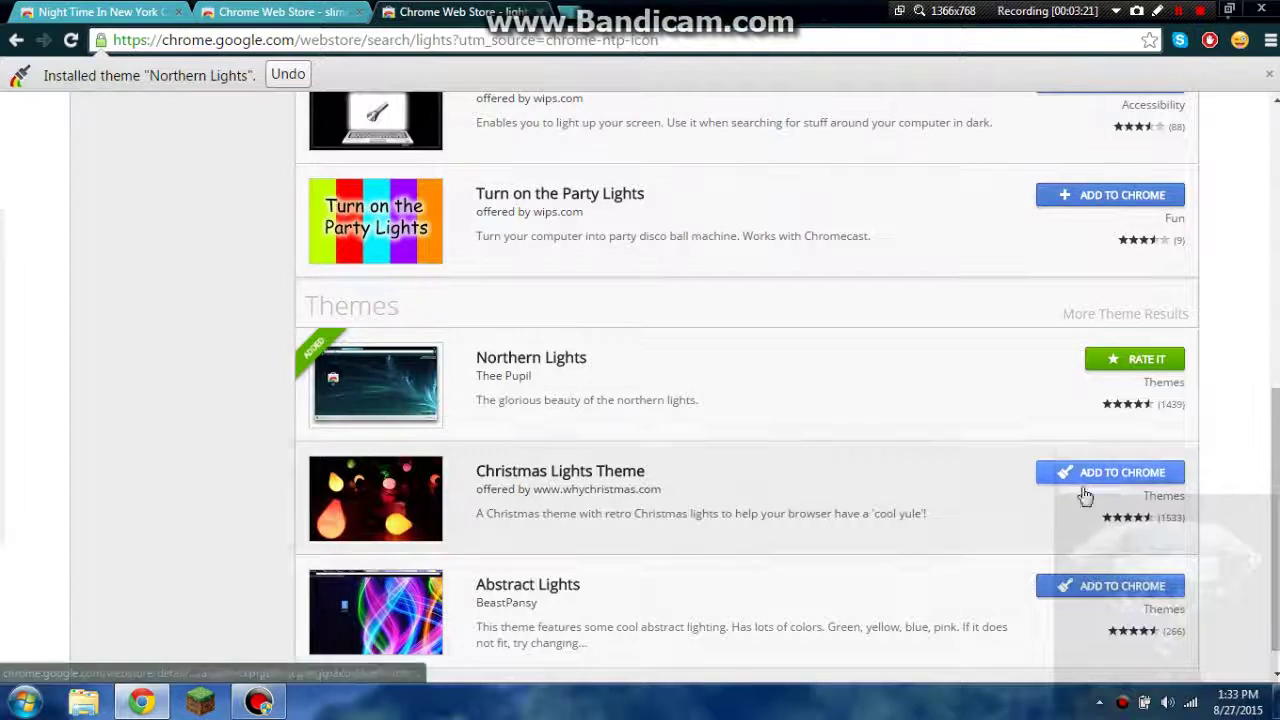
{"action": "left_click", "coordinate": [1102, 592]}
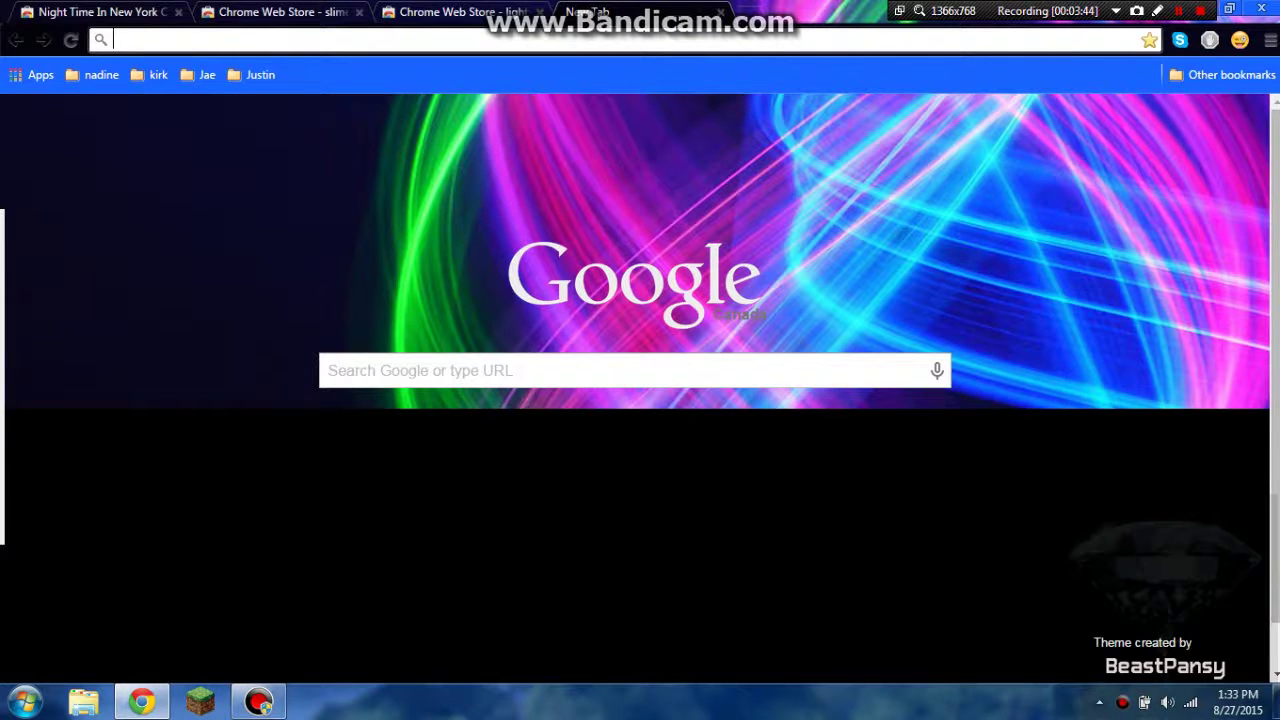
Step: Go to YouTube, open My Channel, and expand the subscribed channels list
{"action": "type", "text": "youtube.com"}
{"action": "key", "text": "Return"}
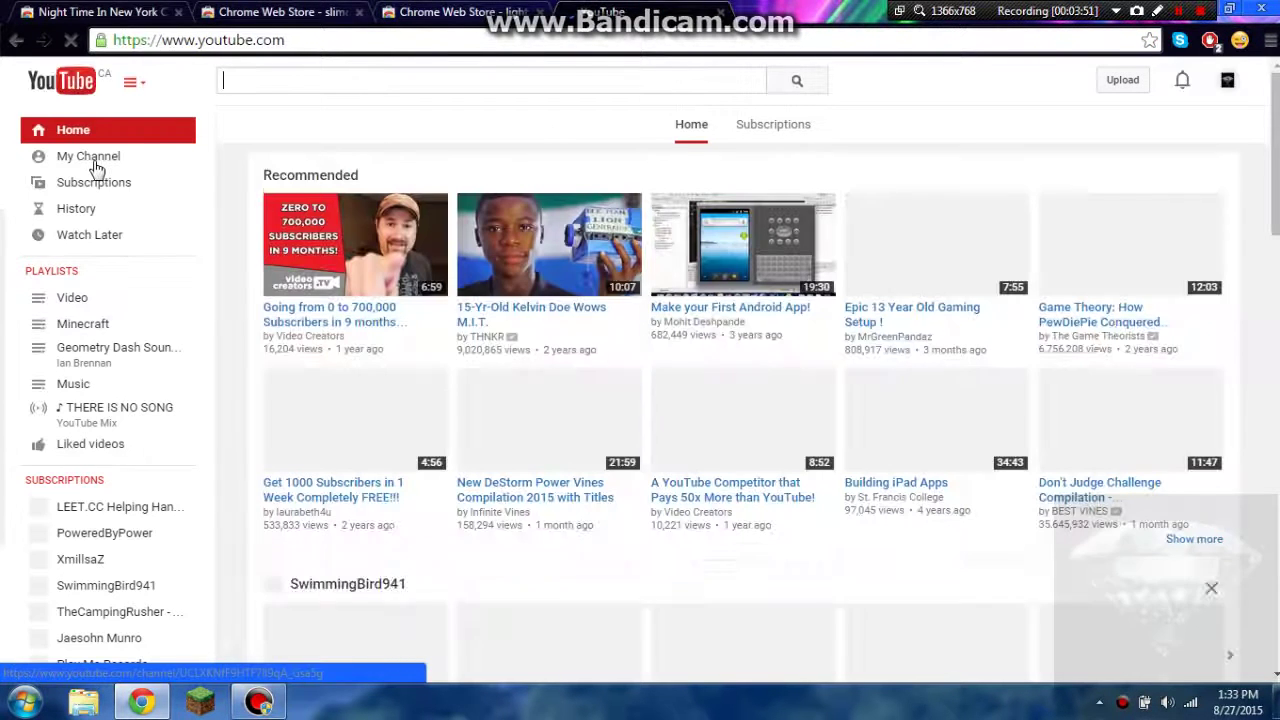
{"action": "left_click", "coordinate": [97, 166]}
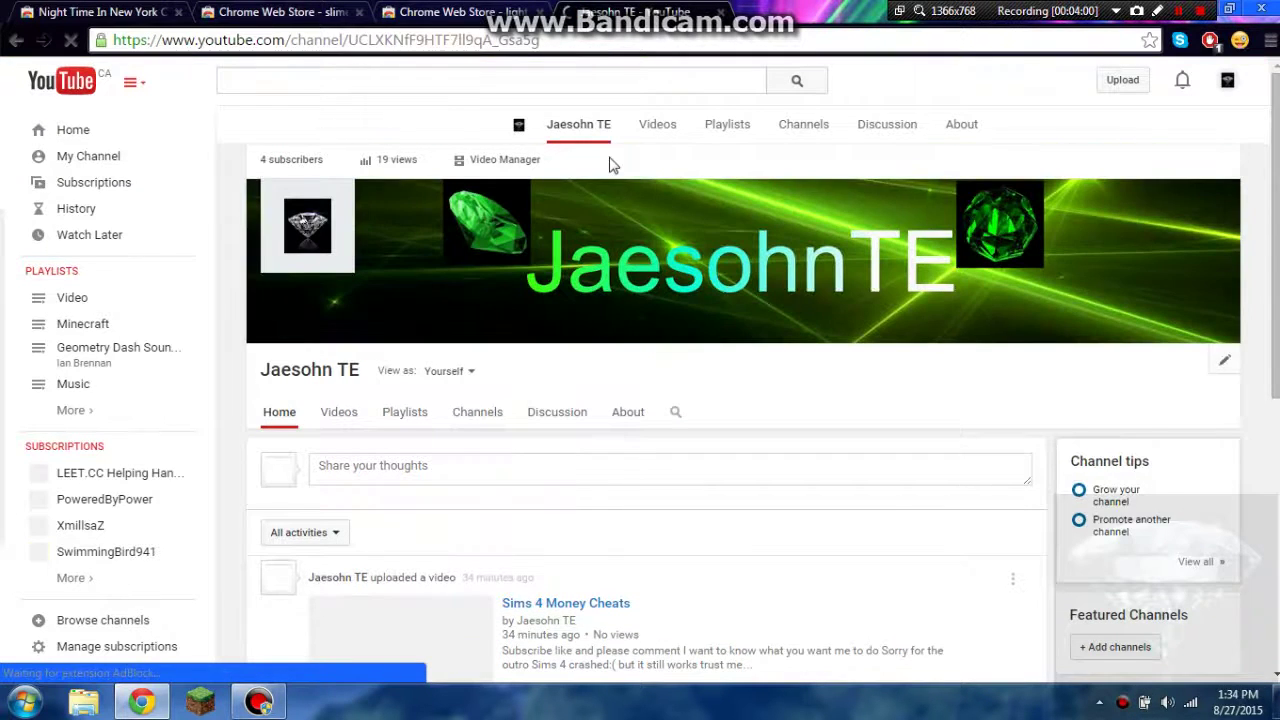
{"action": "left_click", "coordinate": [118, 582]}
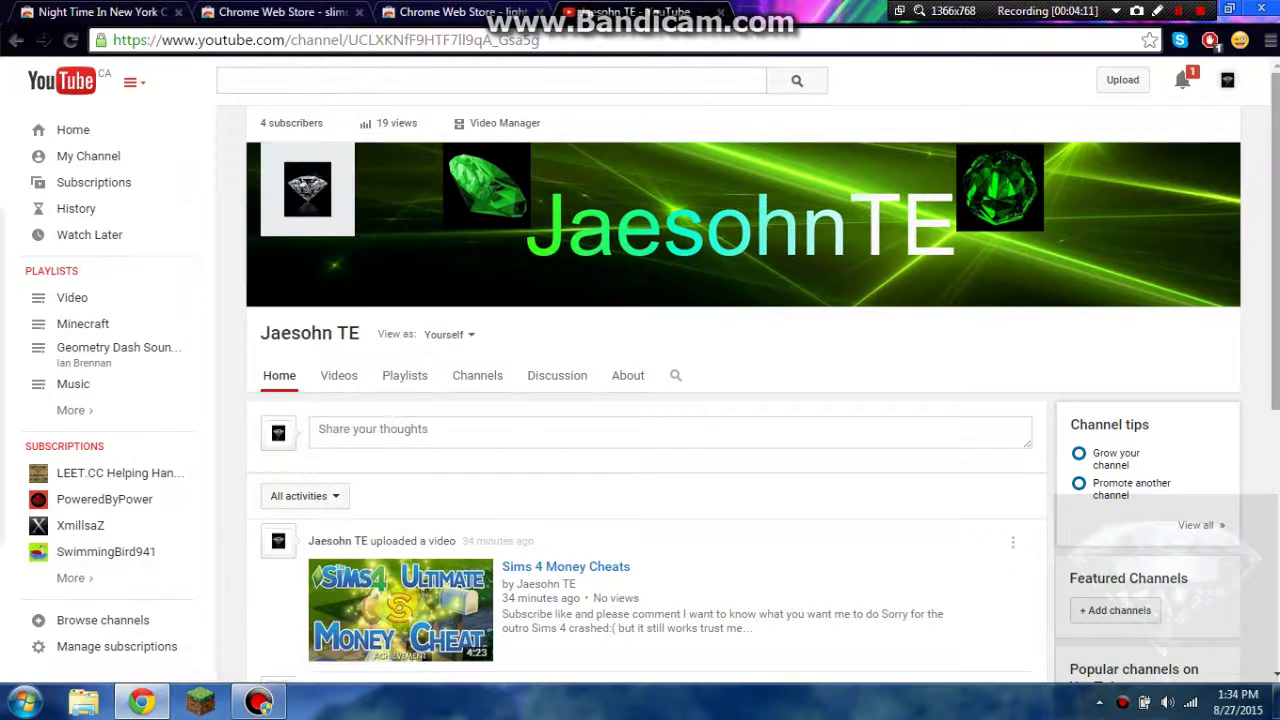
{"action": "scroll", "coordinate": [830, 300], "scroll_direction": "down", "scroll_amount": 1}
{"action": "mouse_move", "coordinate": [740, 225]}
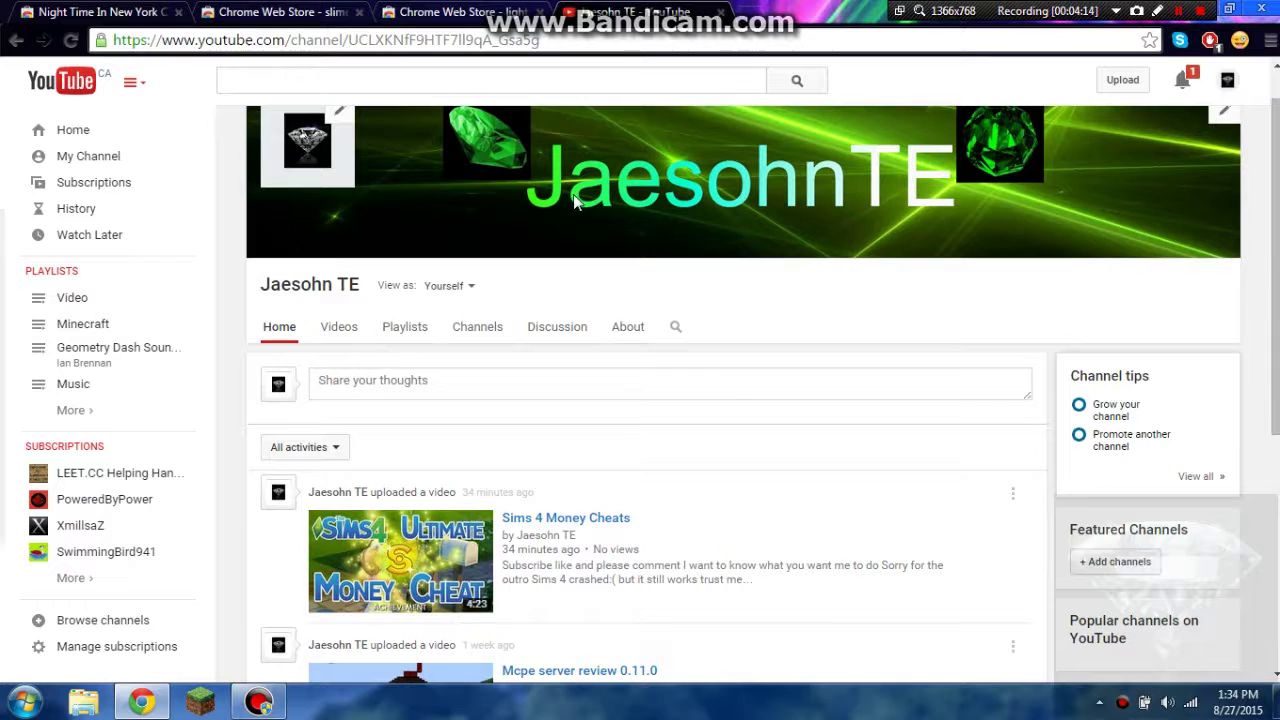
{"action": "scroll", "coordinate": [953, 198], "scroll_direction": "down", "scroll_amount": 2}
{"action": "scroll", "coordinate": [953, 198], "scroll_direction": "down", "scroll_amount": 3}
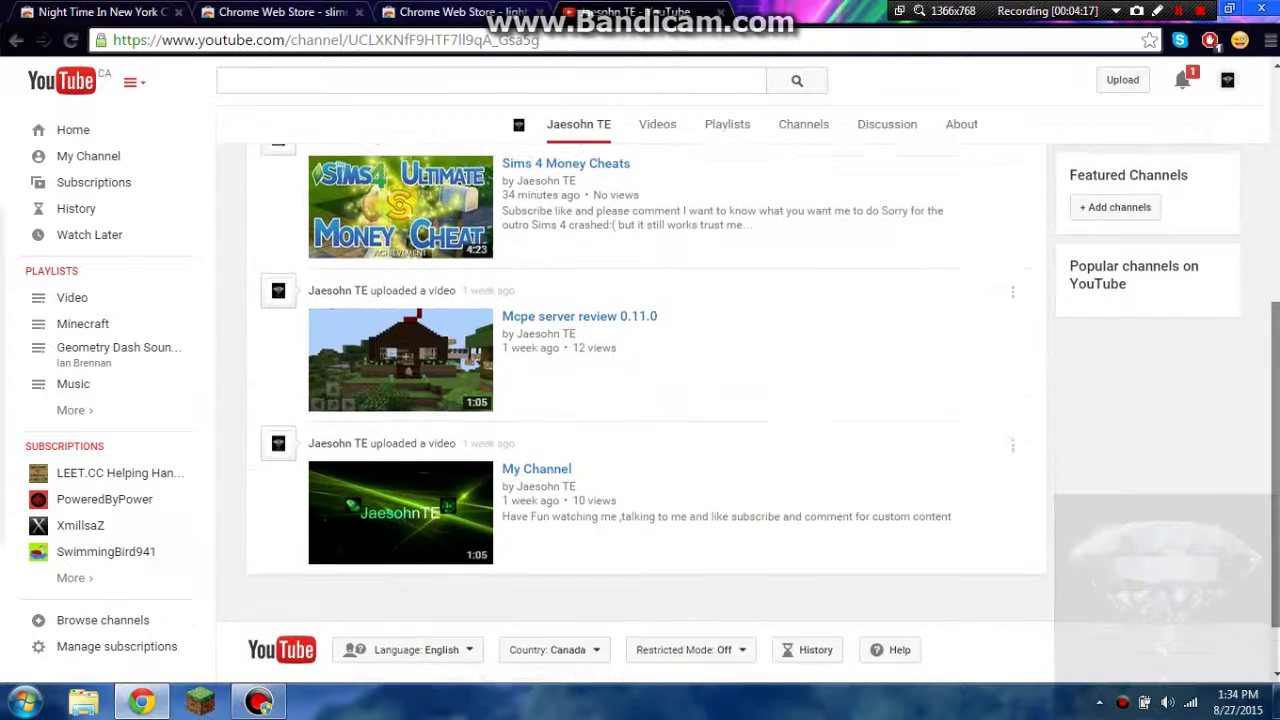
{"action": "scroll", "coordinate": [870, 260], "scroll_direction": "up", "scroll_amount": 2}
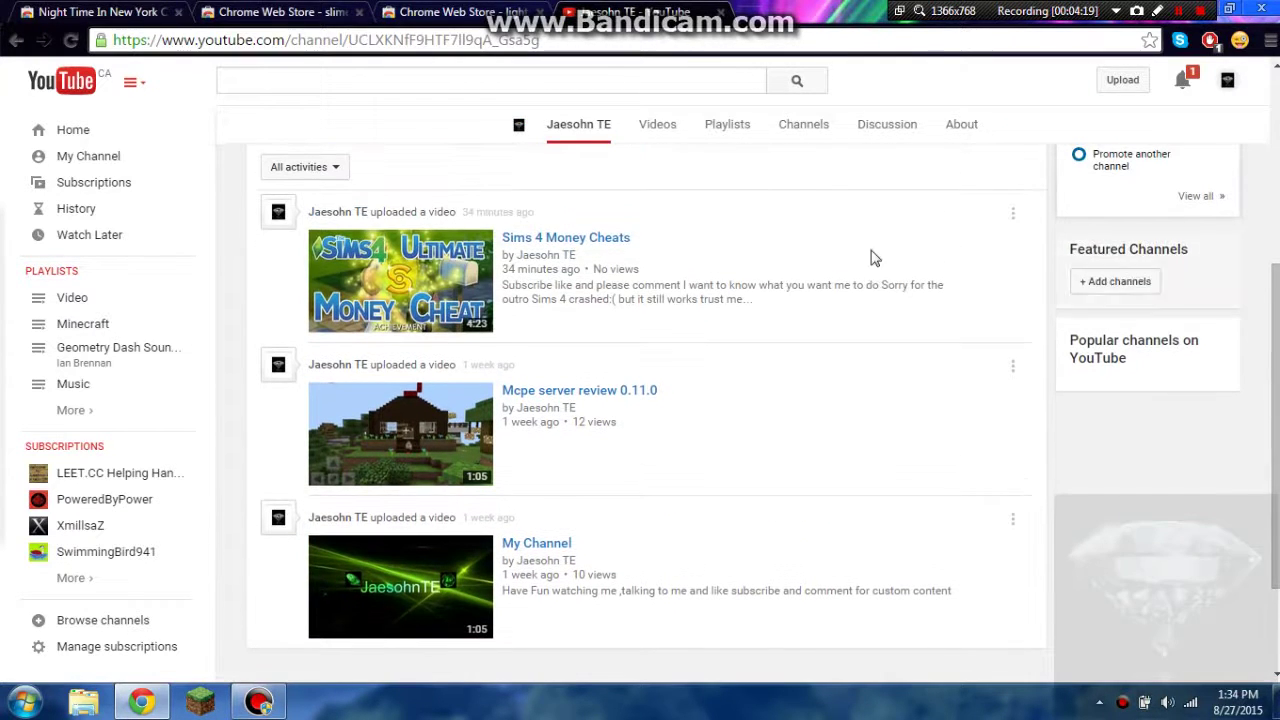
Step: View the channel's Videos tab, then go back to its activity feed
{"action": "left_click", "coordinate": [663, 136]}
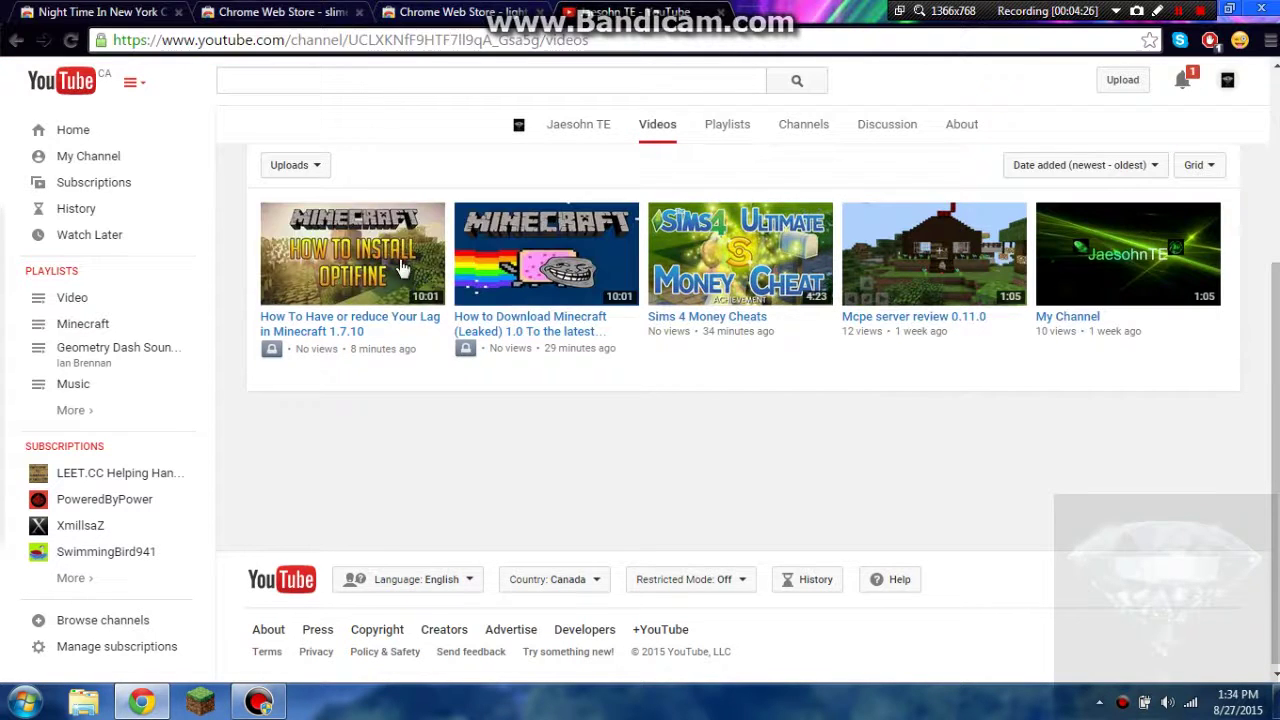
{"action": "left_click", "coordinate": [20, 40]}
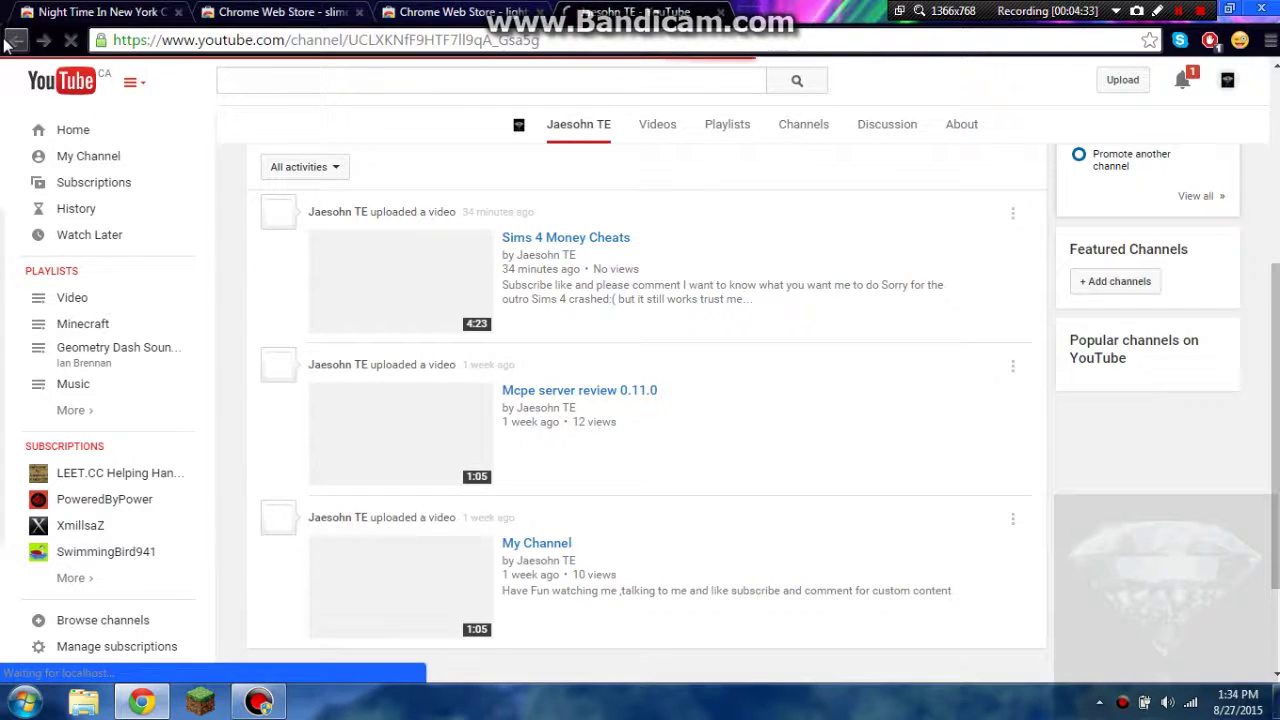
{"action": "left_click", "coordinate": [12, 41]}
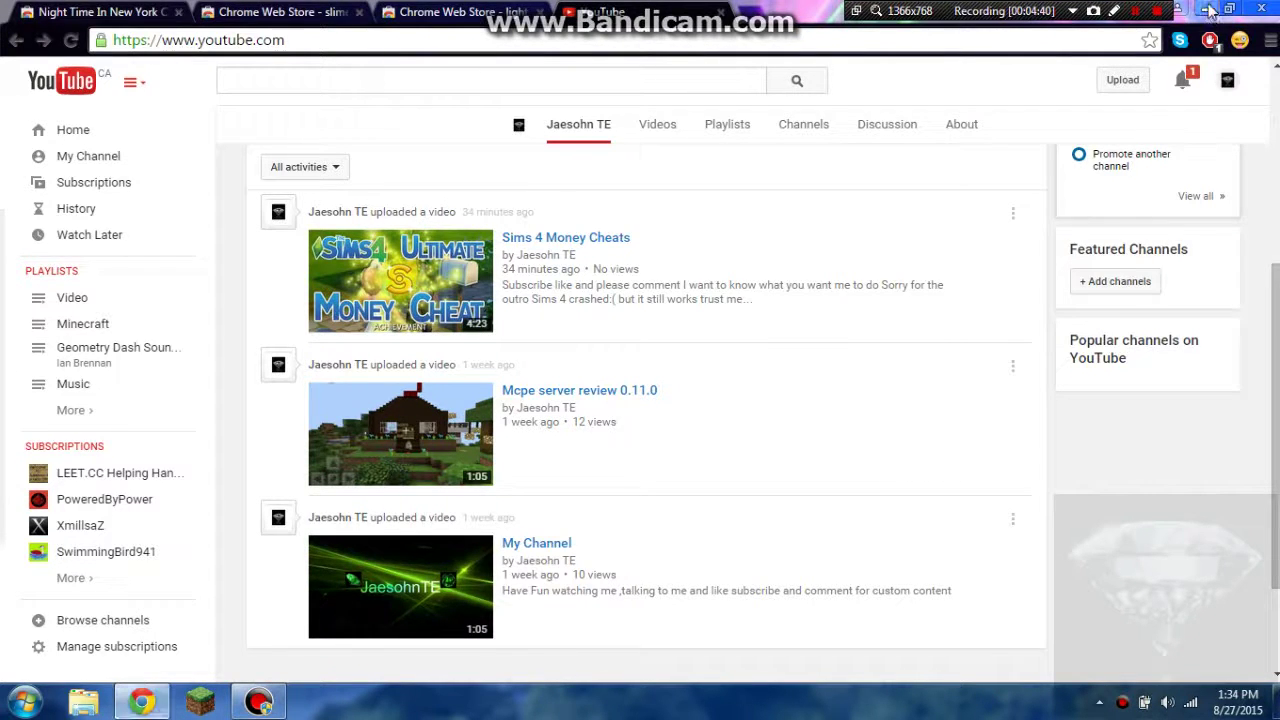
Step: Open Desktop Background settings via a Start search for 'back' and scroll the built-in wallpapers
{"action": "left_click", "coordinate": [1210, 10]}
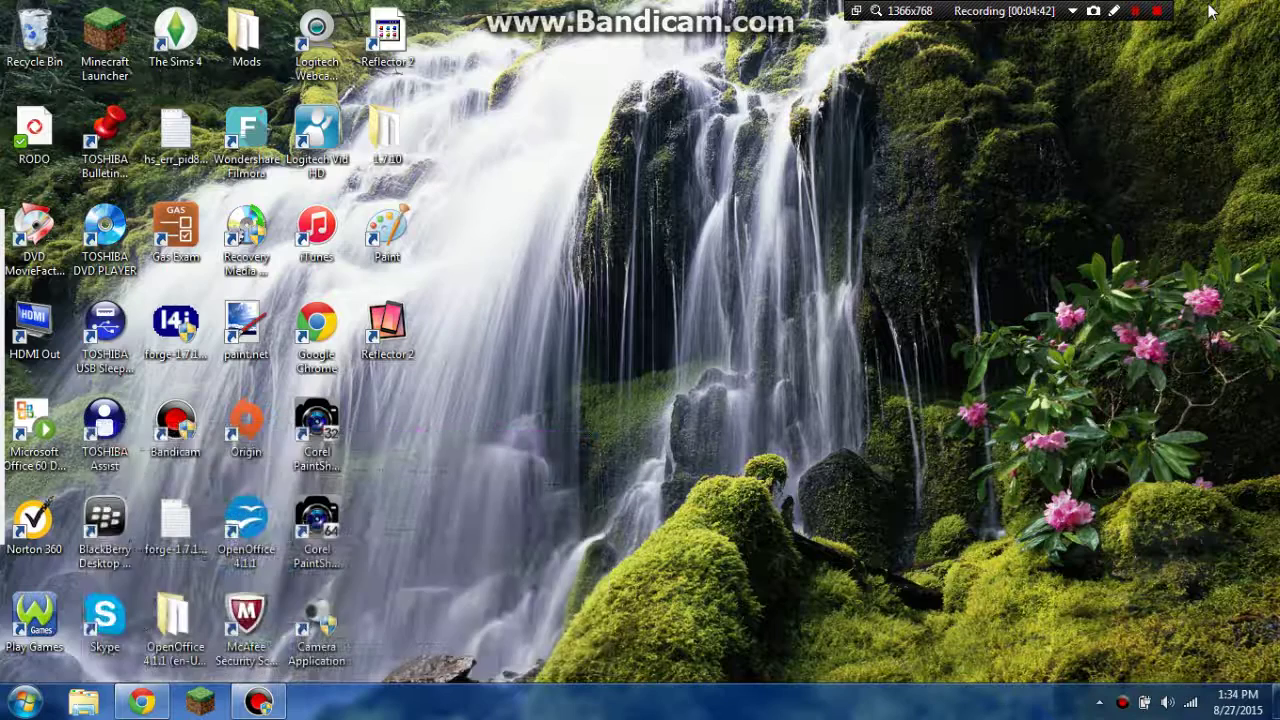
{"action": "left_click", "coordinate": [25, 700]}
{"action": "type", "text": "ba"}
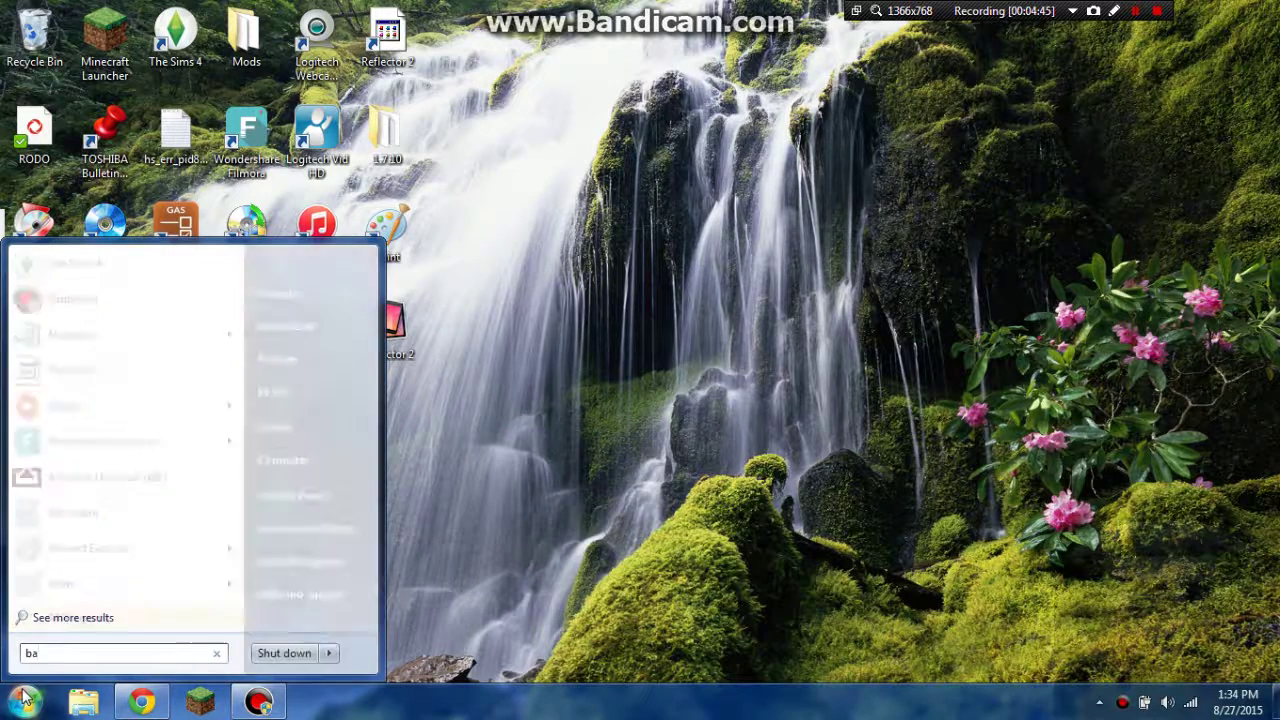
{"action": "type", "text": "ck"}
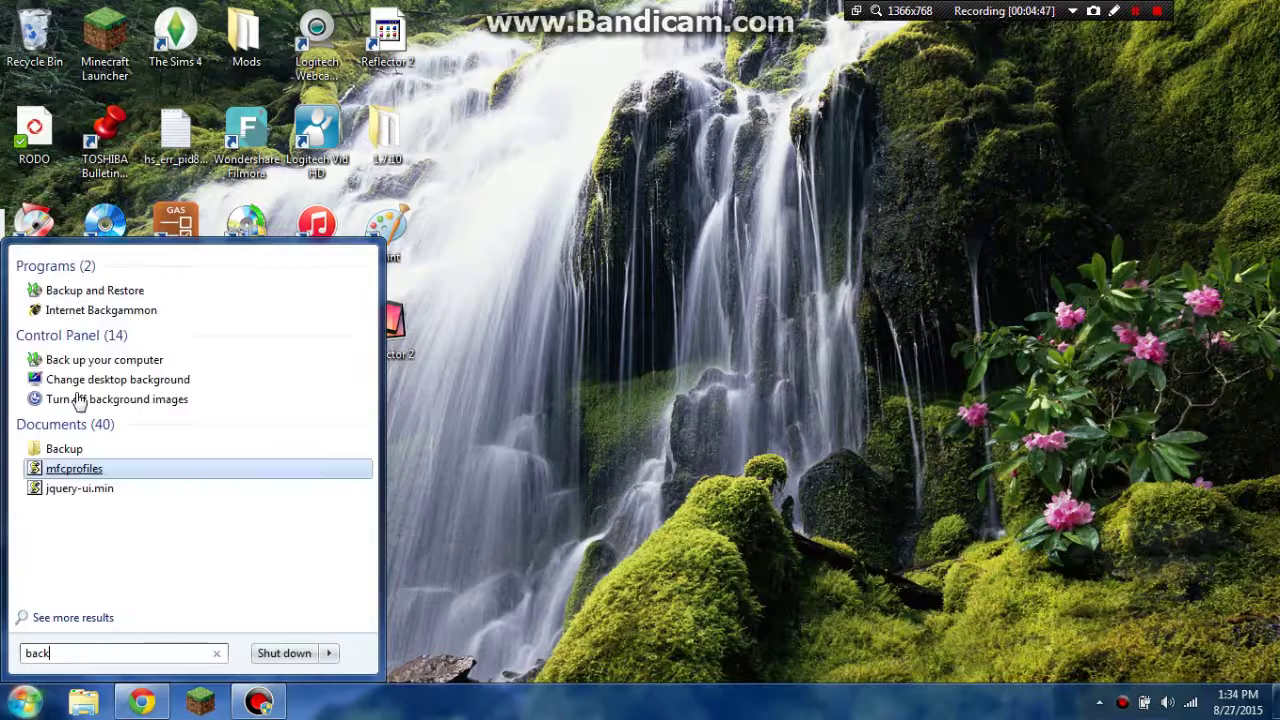
{"action": "left_click", "coordinate": [96, 386]}
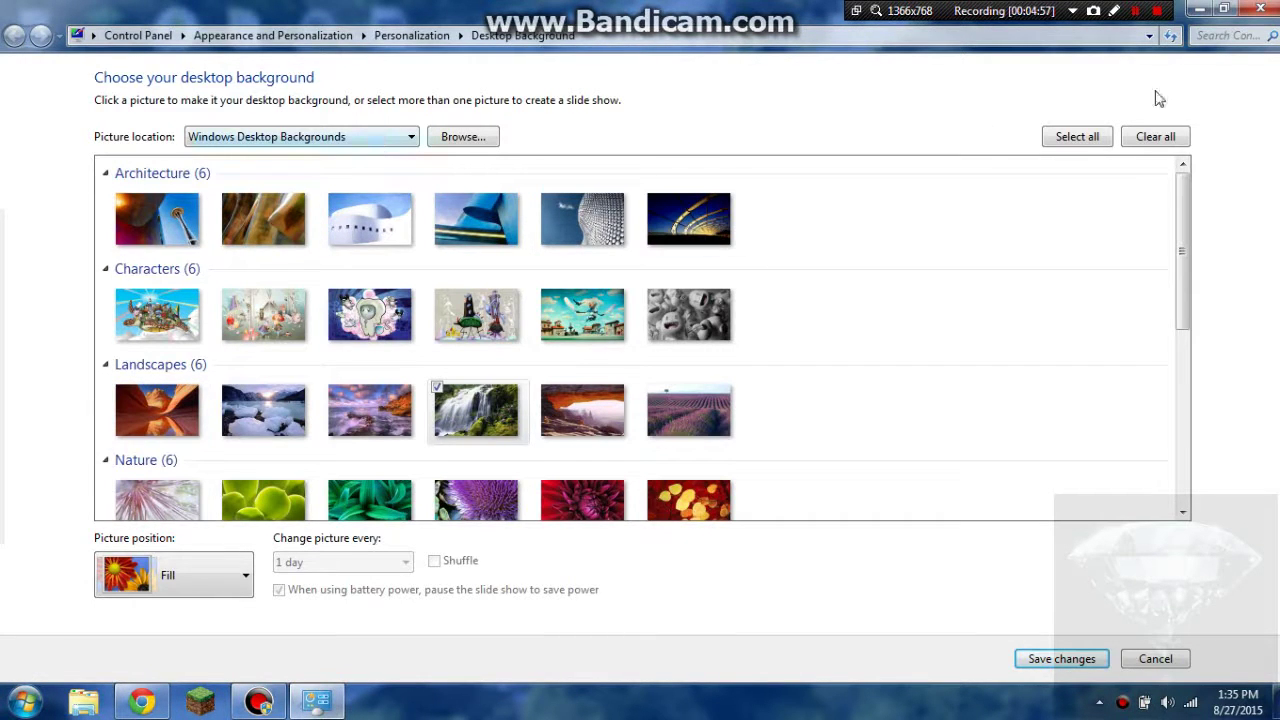
{"action": "left_click_drag", "start_coordinate": [1186, 197], "coordinate": [1176, 357]}
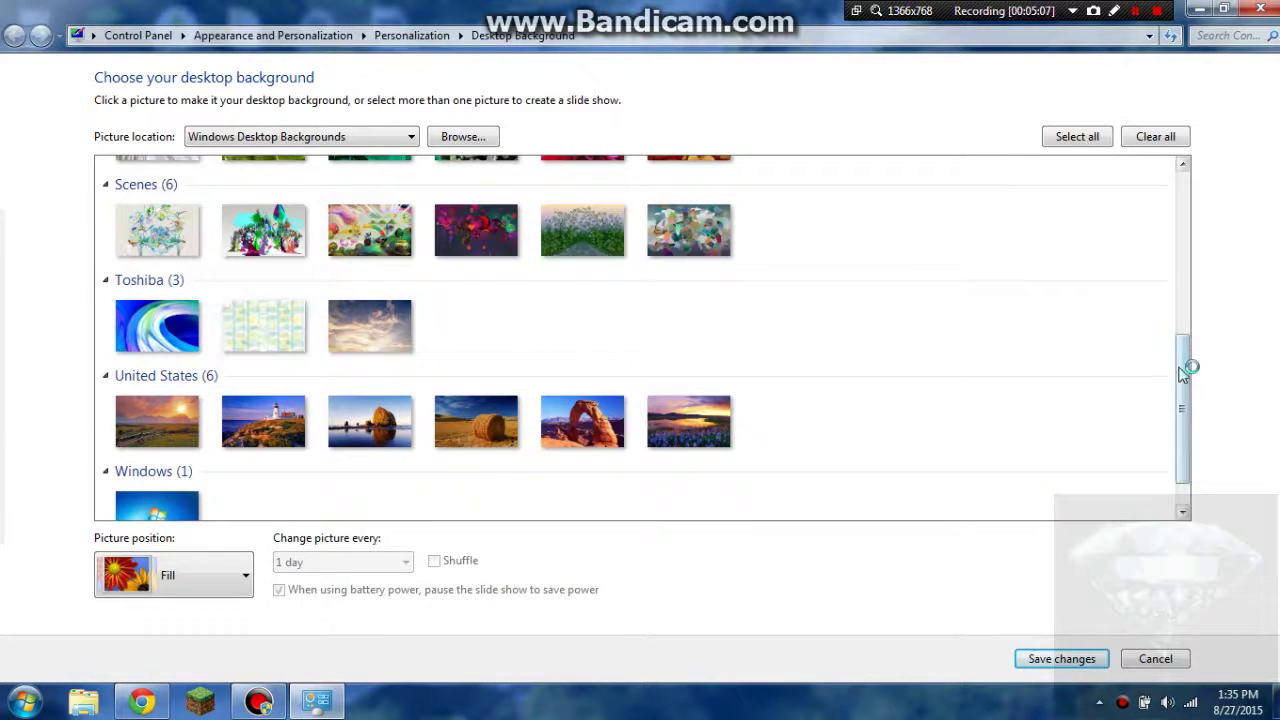
{"action": "left_click_drag", "start_coordinate": [1184, 350], "coordinate": [1188, 209]}
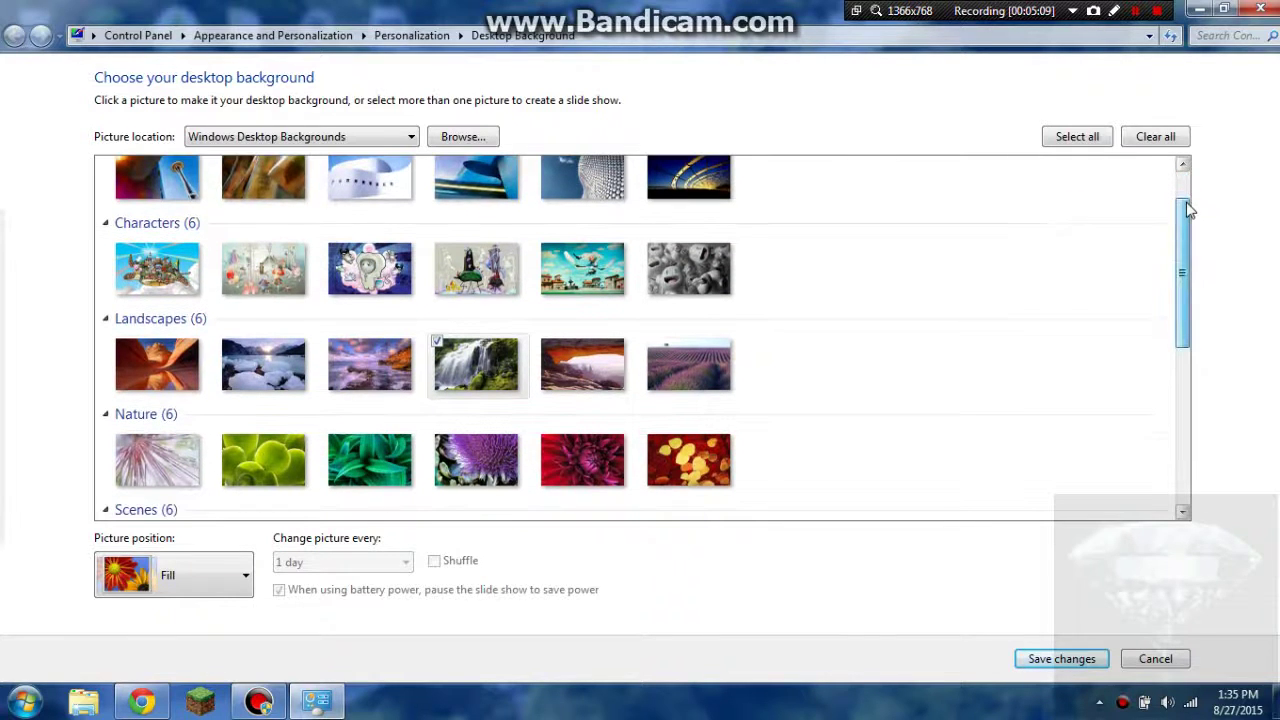
Step: Browse the Pictures Library and Top Rated Photos locations, then re-maximize the window
{"action": "left_click", "coordinate": [366, 140]}
{"action": "left_click", "coordinate": [366, 170]}
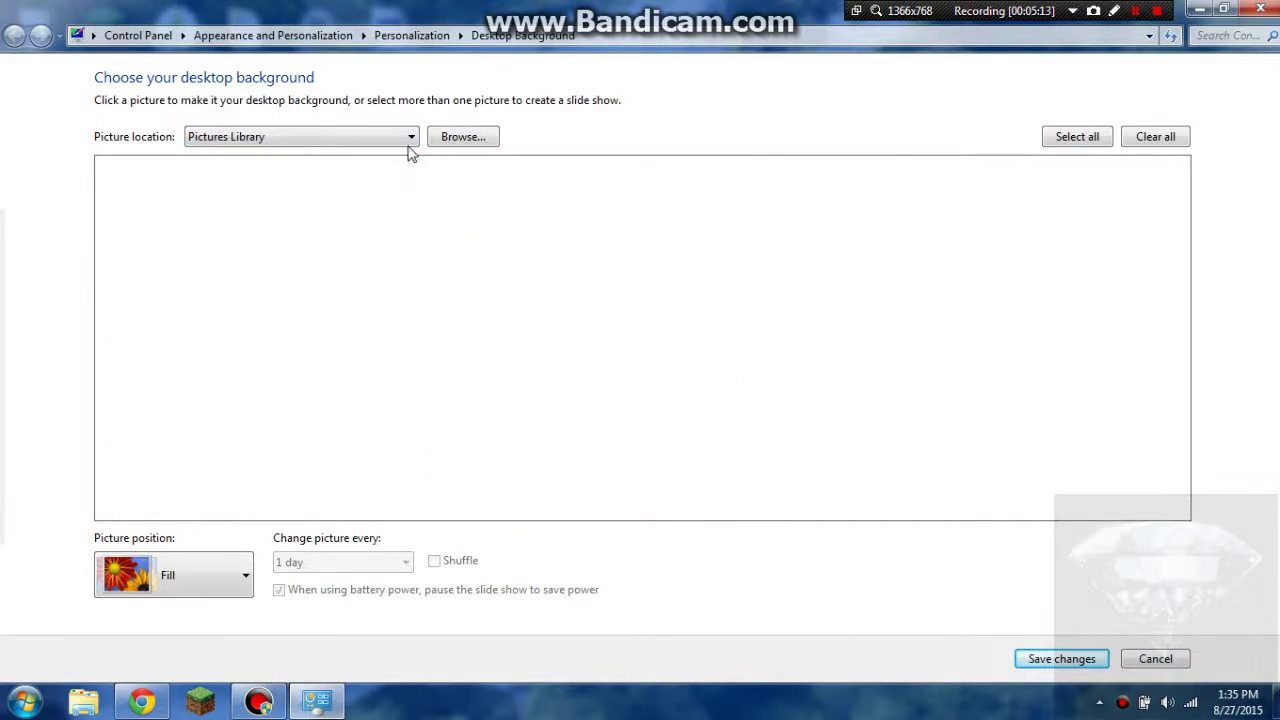
{"action": "left_click", "coordinate": [400, 137]}
{"action": "left_click", "coordinate": [395, 183]}
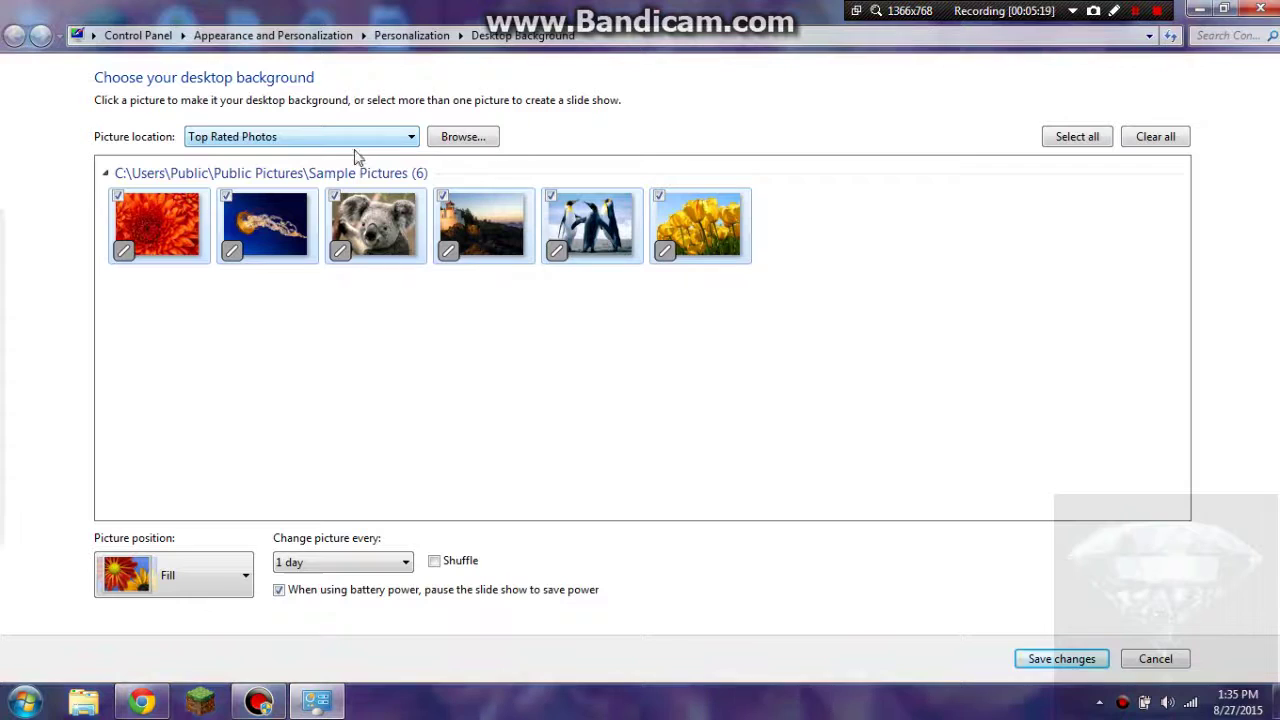
{"action": "left_click", "coordinate": [1224, 10]}
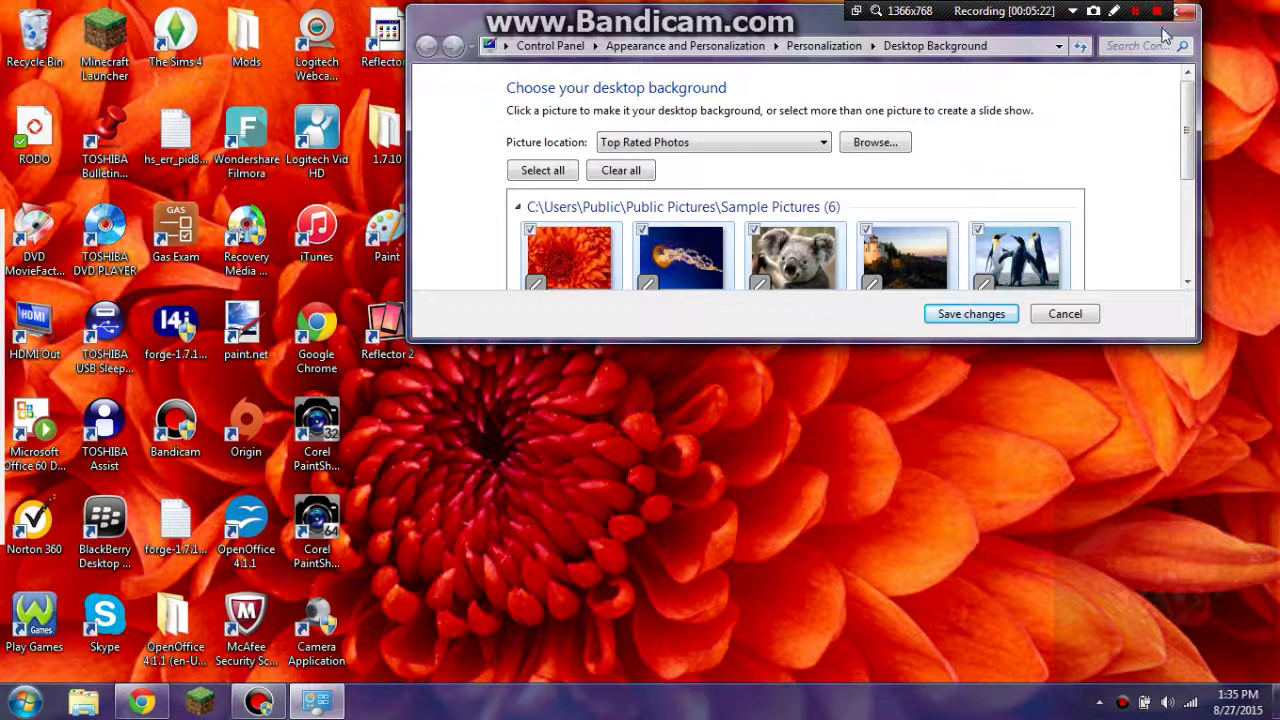
{"action": "left_click_drag", "start_coordinate": [857, 6], "coordinate": [754, 62]}
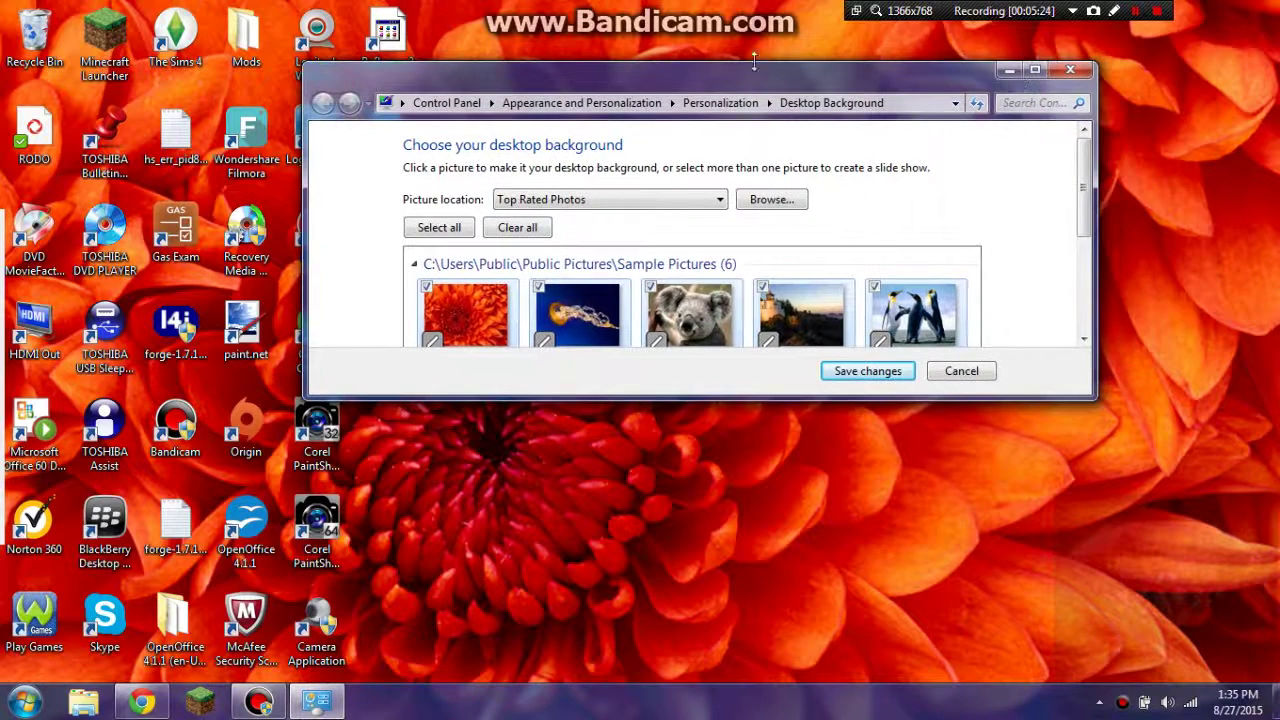
{"action": "left_click", "coordinate": [1035, 69]}
Step: Select only the waterfall wallpaper, try a white solid colour, then close without saving
{"action": "left_click", "coordinate": [340, 140]}
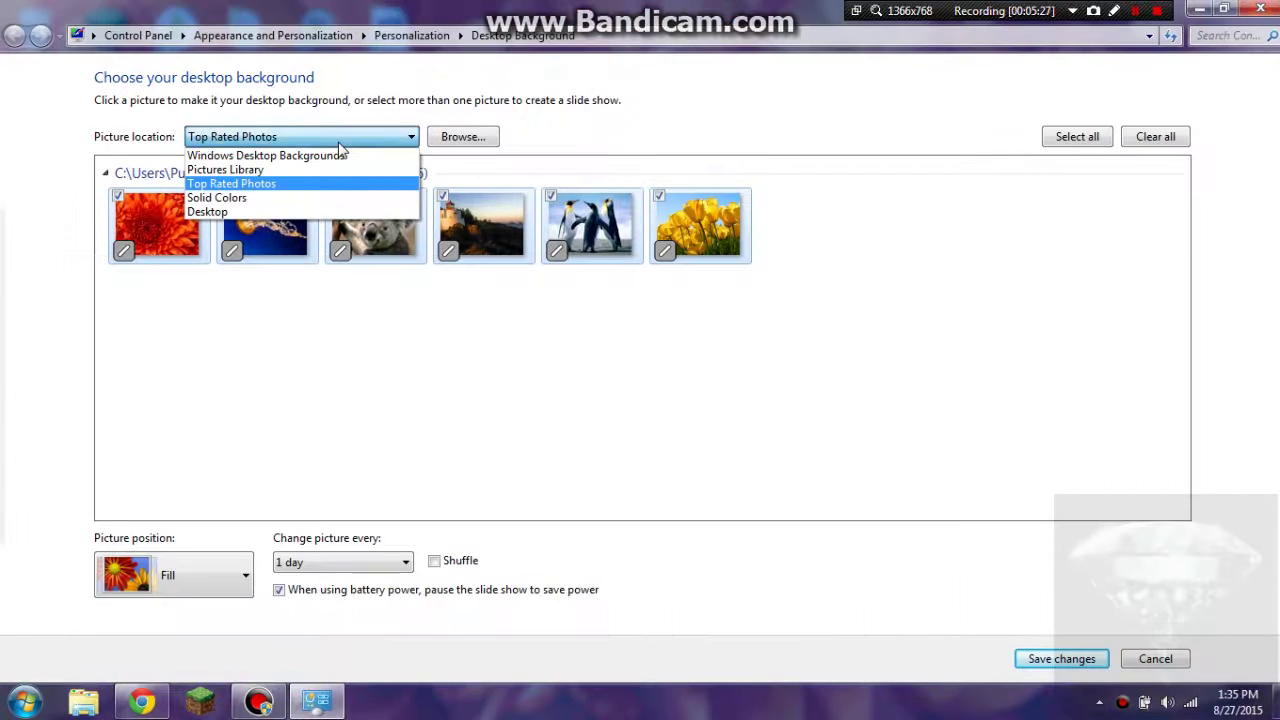
{"action": "left_click", "coordinate": [348, 156]}
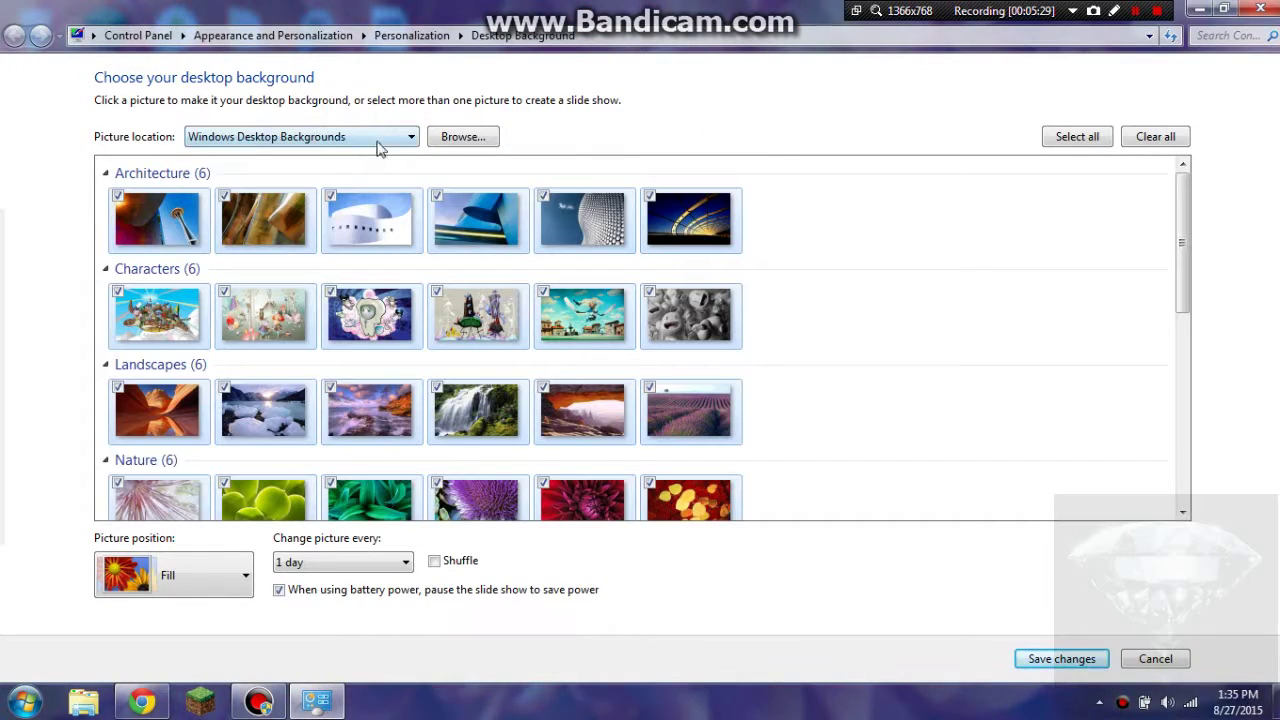
{"action": "left_click", "coordinate": [470, 405]}
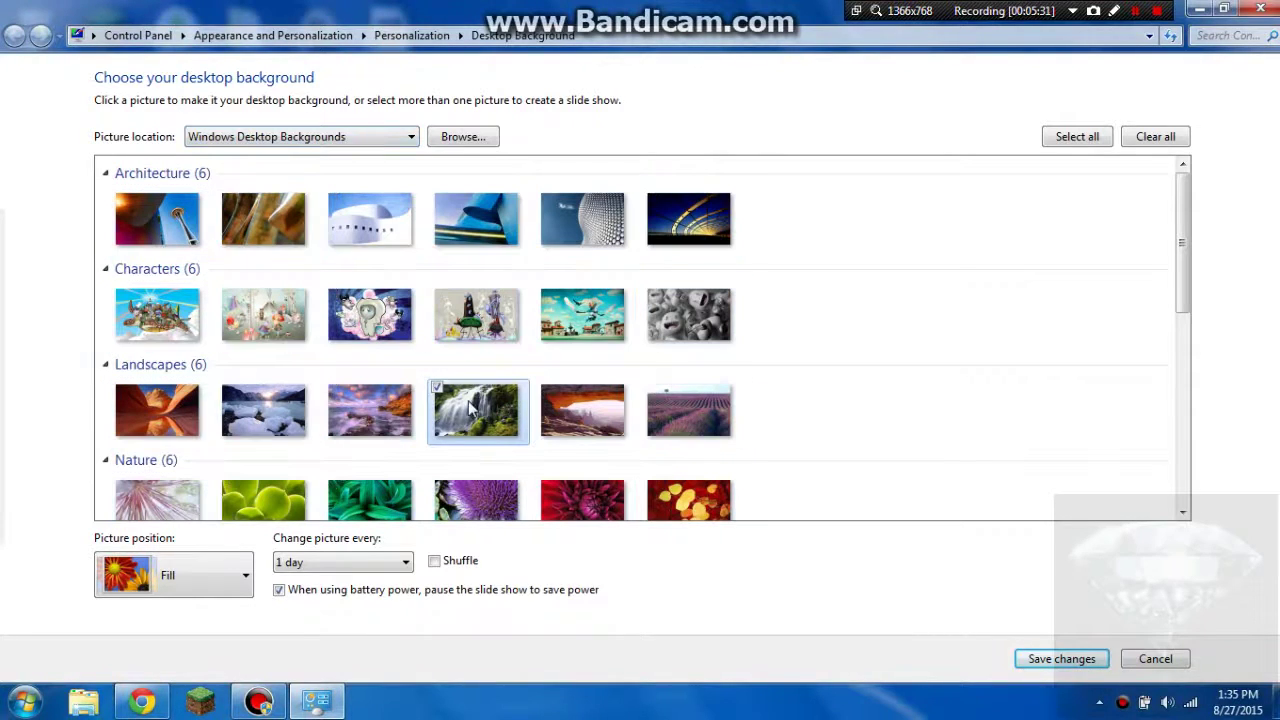
{"action": "left_click", "coordinate": [364, 138]}
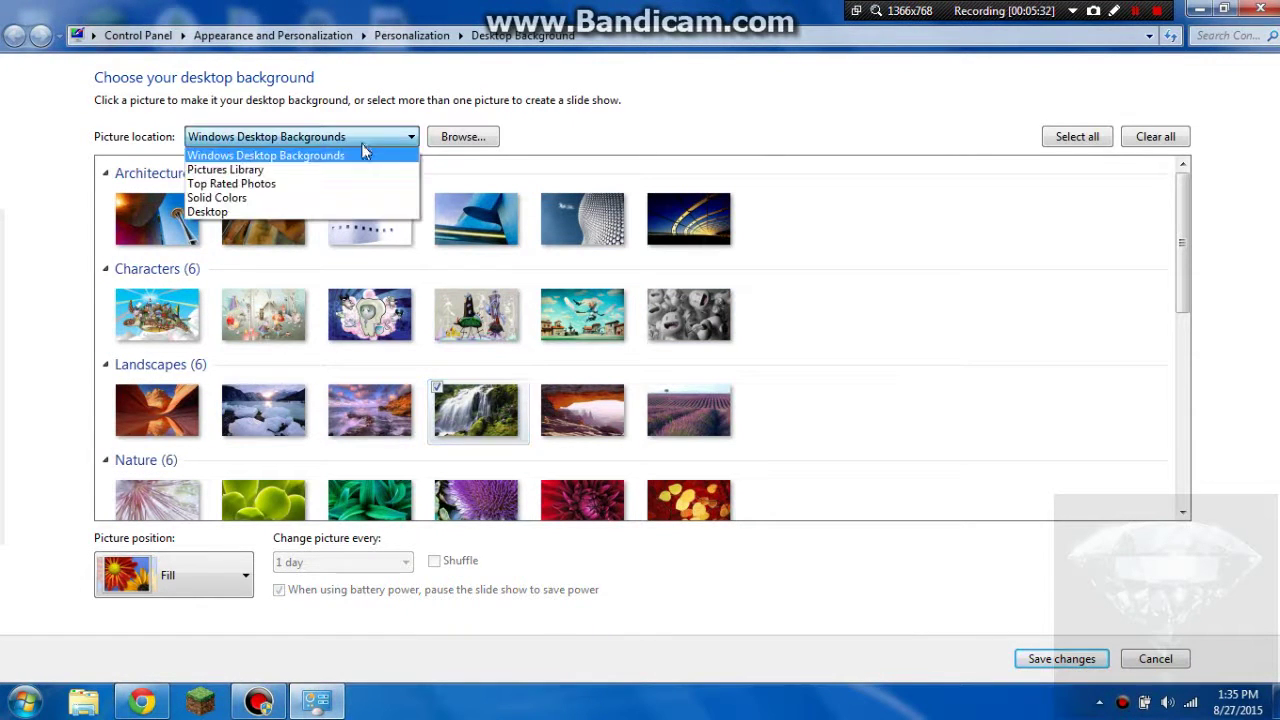
{"action": "left_click", "coordinate": [367, 198]}
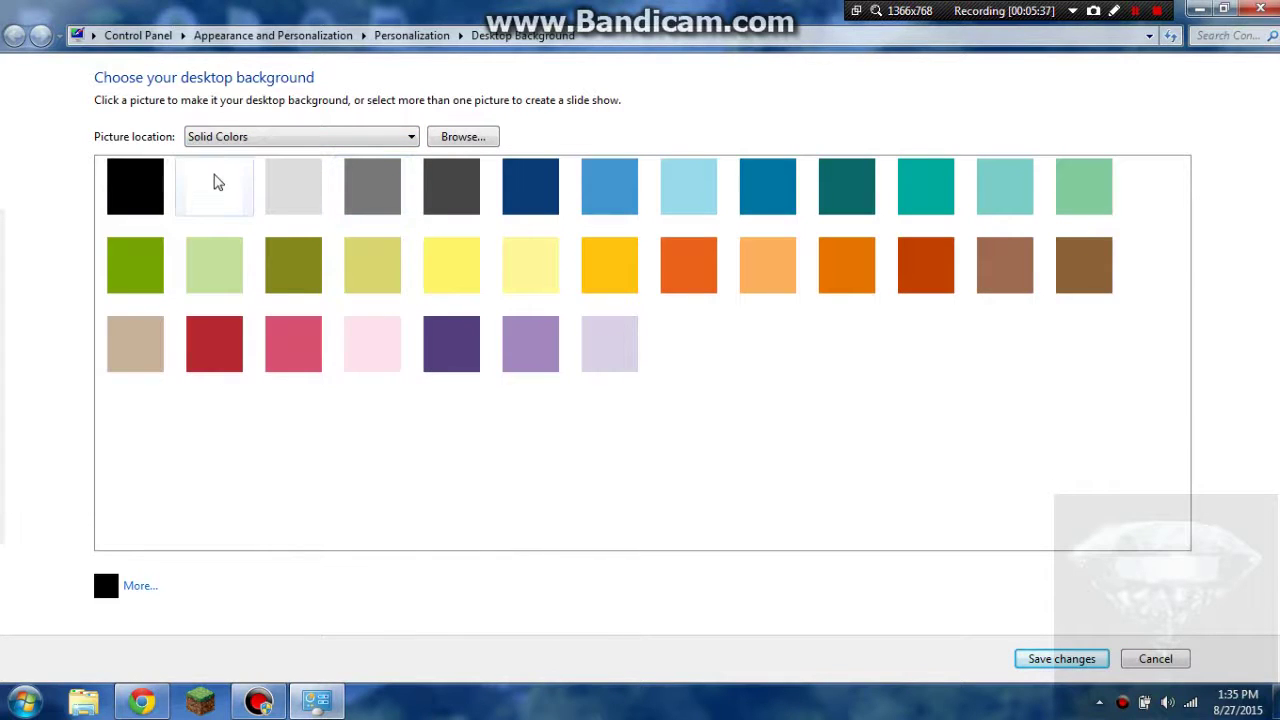
{"action": "left_click", "coordinate": [221, 190]}
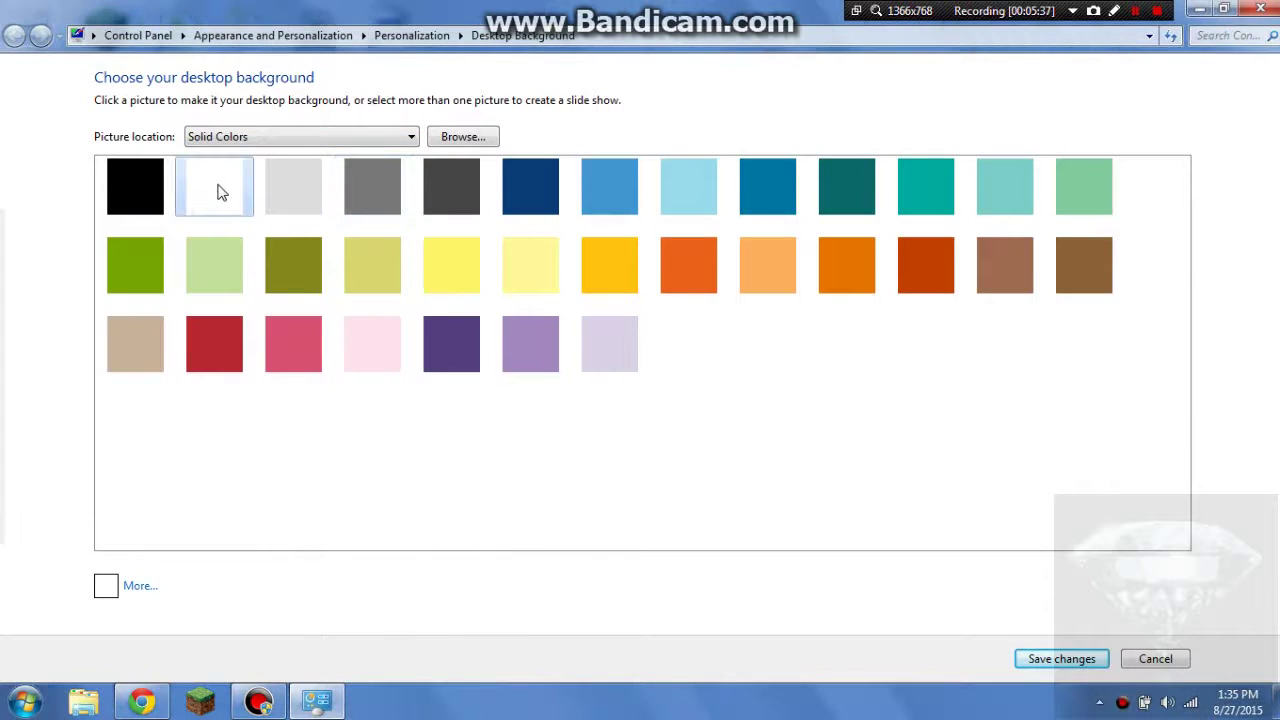
{"action": "left_click", "coordinate": [1248, 14]}
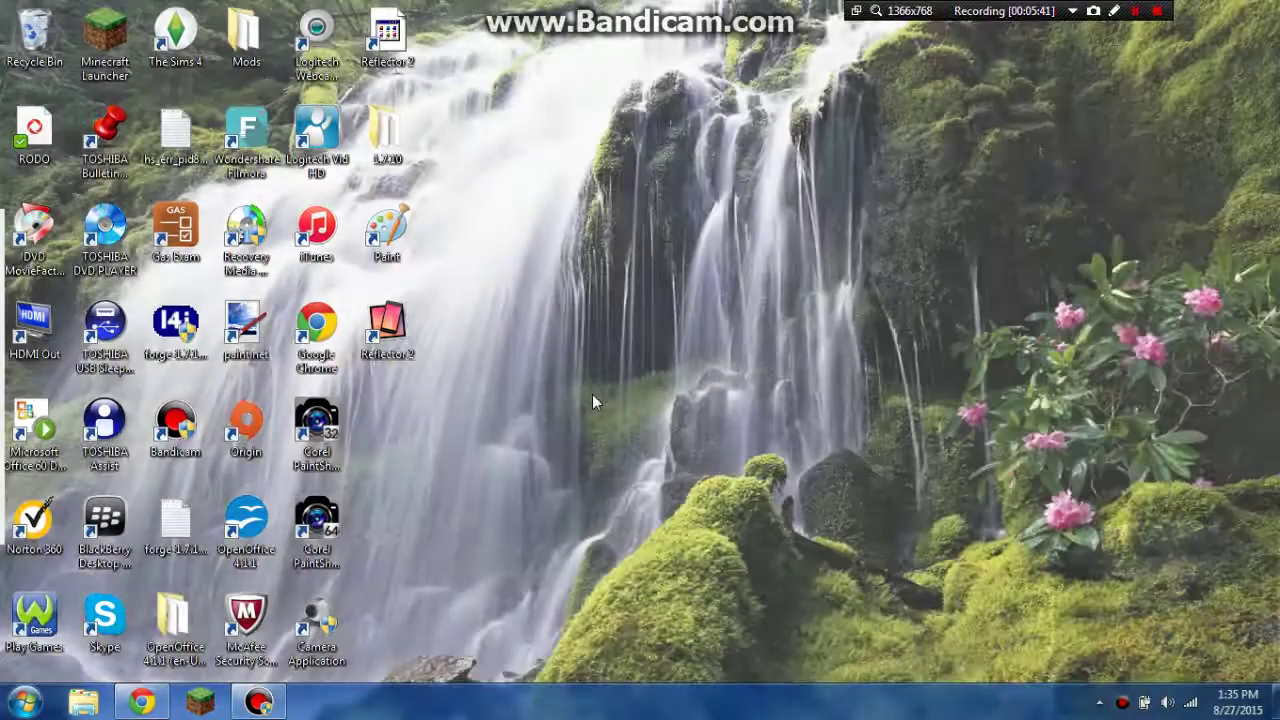
Step: Reopen desktop background settings from a Start search for 'back' and show Solid Colors
{"action": "key", "text": "super"}
{"action": "type", "text": "bc"}
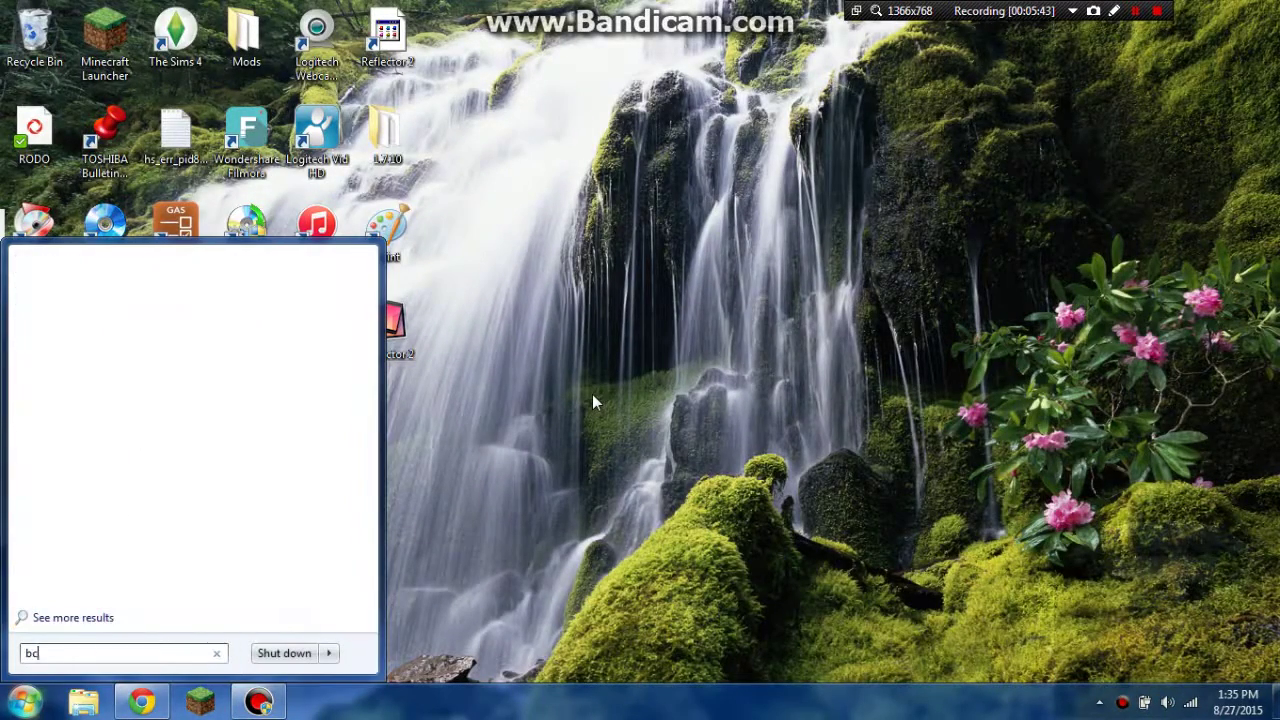
{"action": "type", "text": "k"}
{"action": "key", "text": "BackSpace"}
{"action": "key", "text": "BackSpace"}
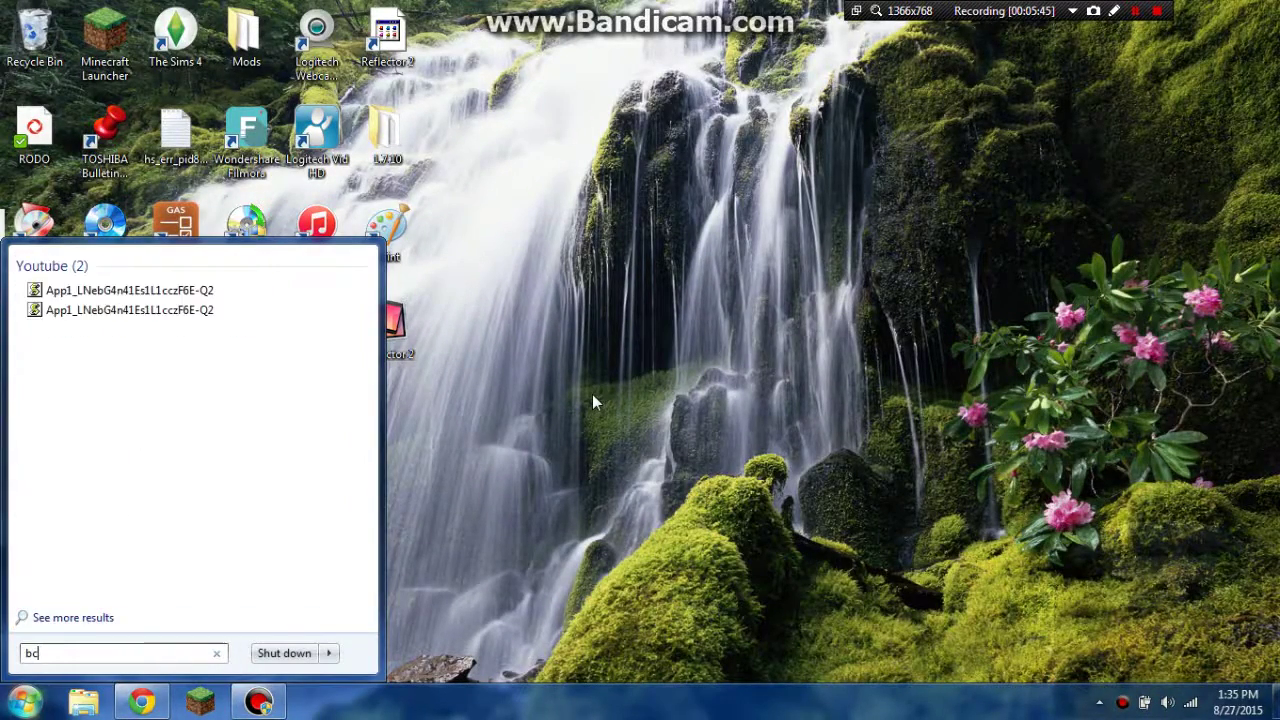
{"action": "type", "text": "ack"}
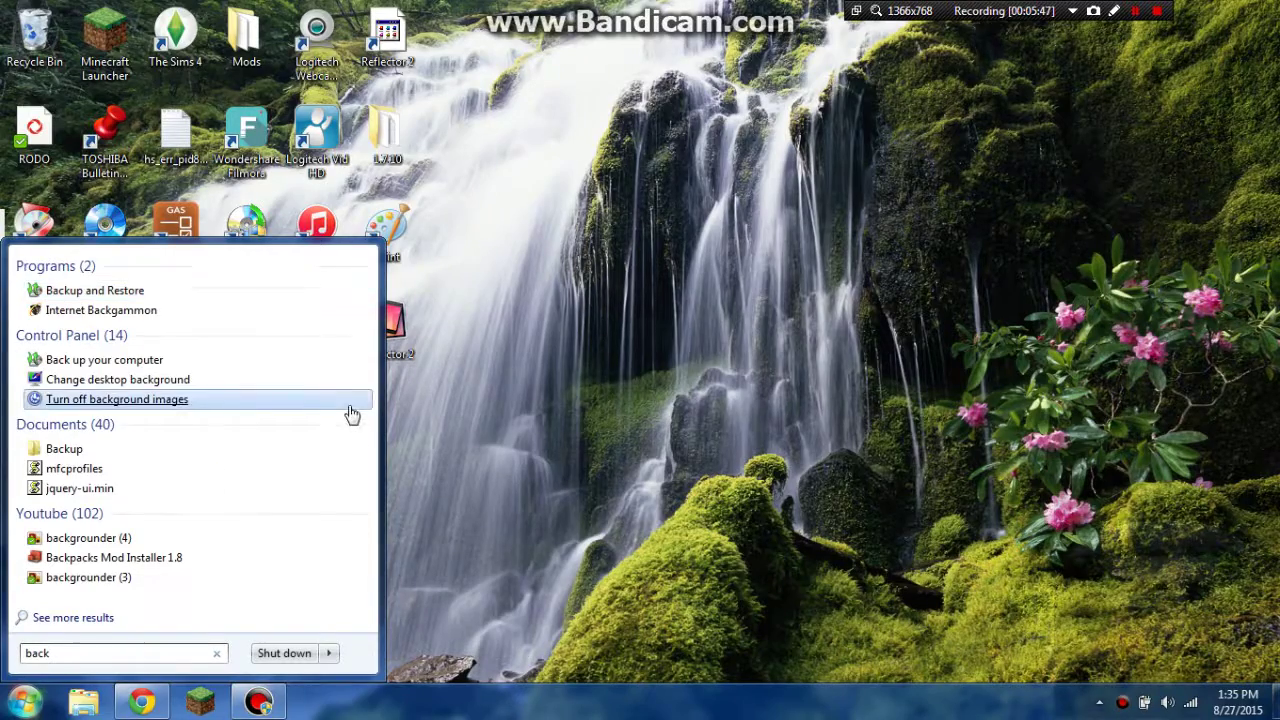
{"action": "left_click", "coordinate": [300, 389]}
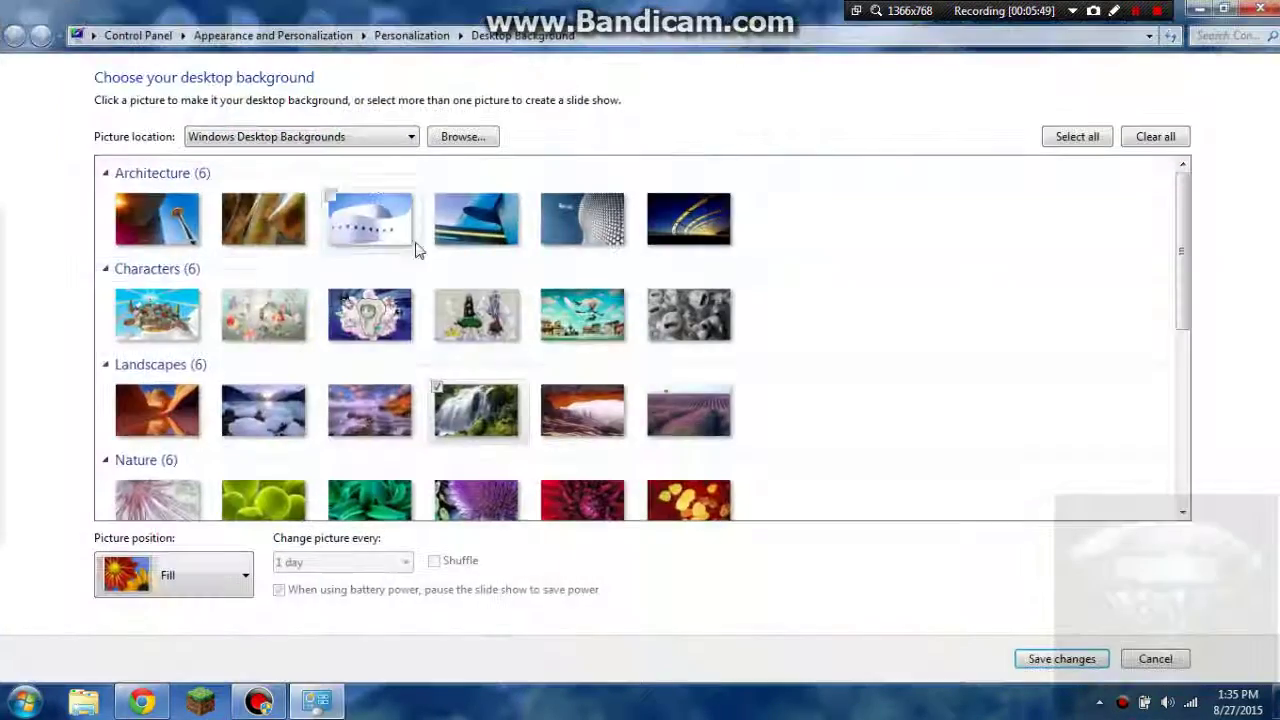
{"action": "left_click", "coordinate": [262, 137]}
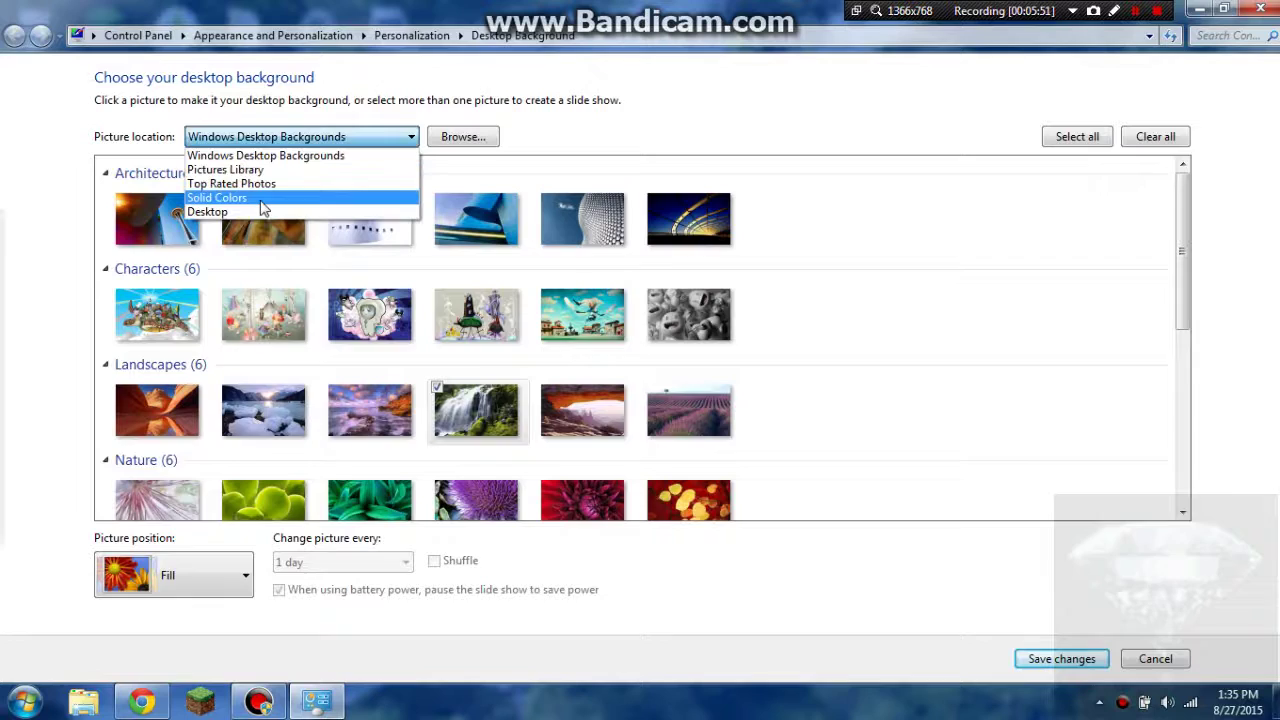
{"action": "left_click", "coordinate": [262, 198]}
Step: Preview lavender, orange, red, tan and brown swatches, ending on dark orange
{"action": "left_click", "coordinate": [564, 354]}
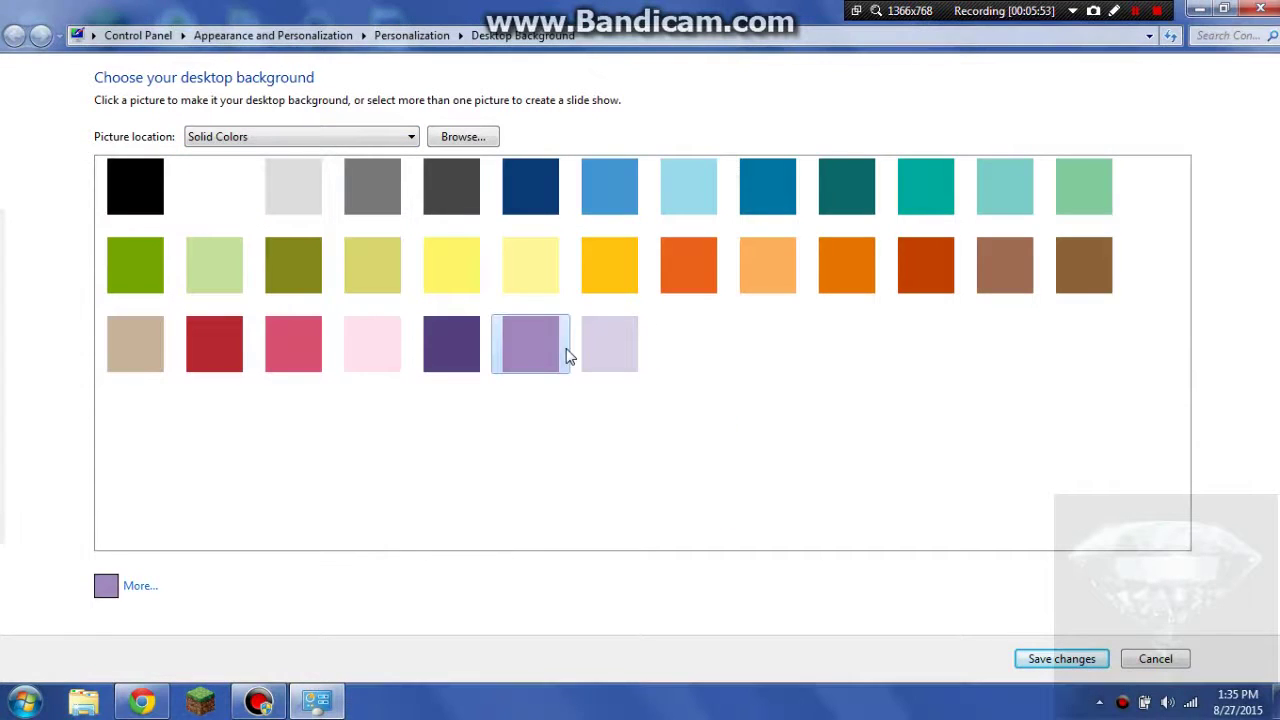
{"action": "left_click", "coordinate": [1222, 9]}
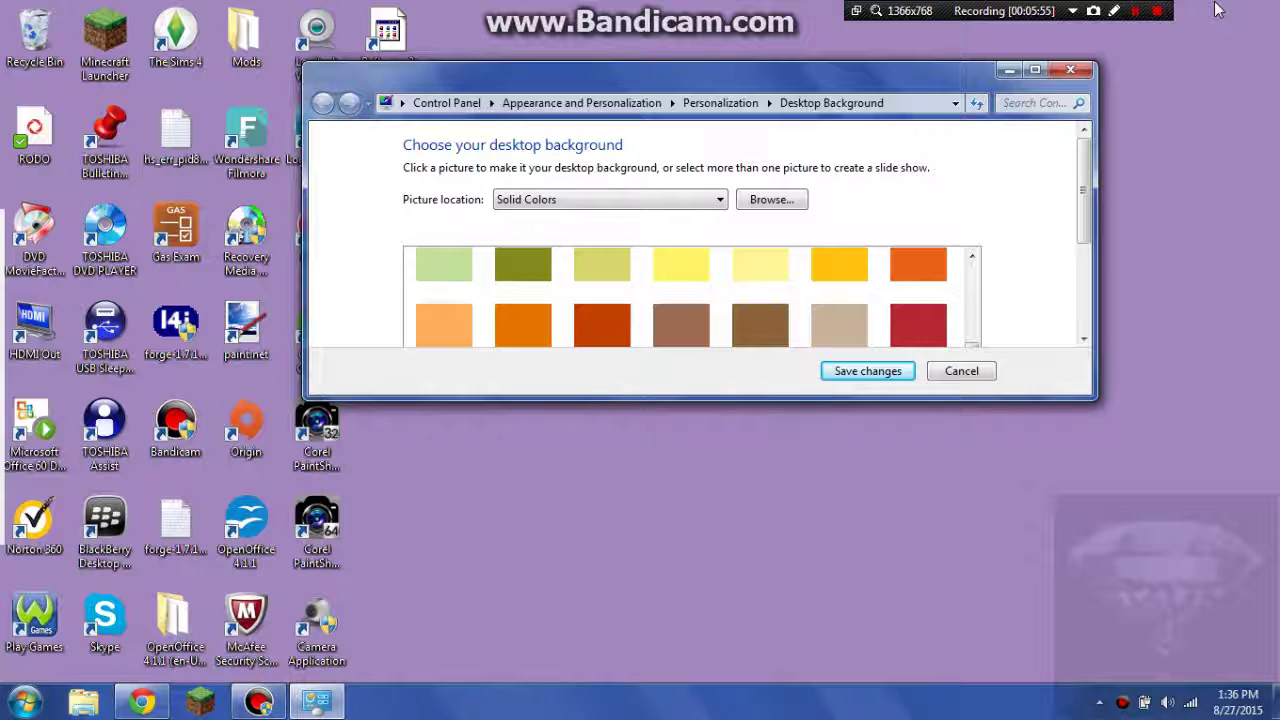
{"action": "left_click", "coordinate": [918, 265]}
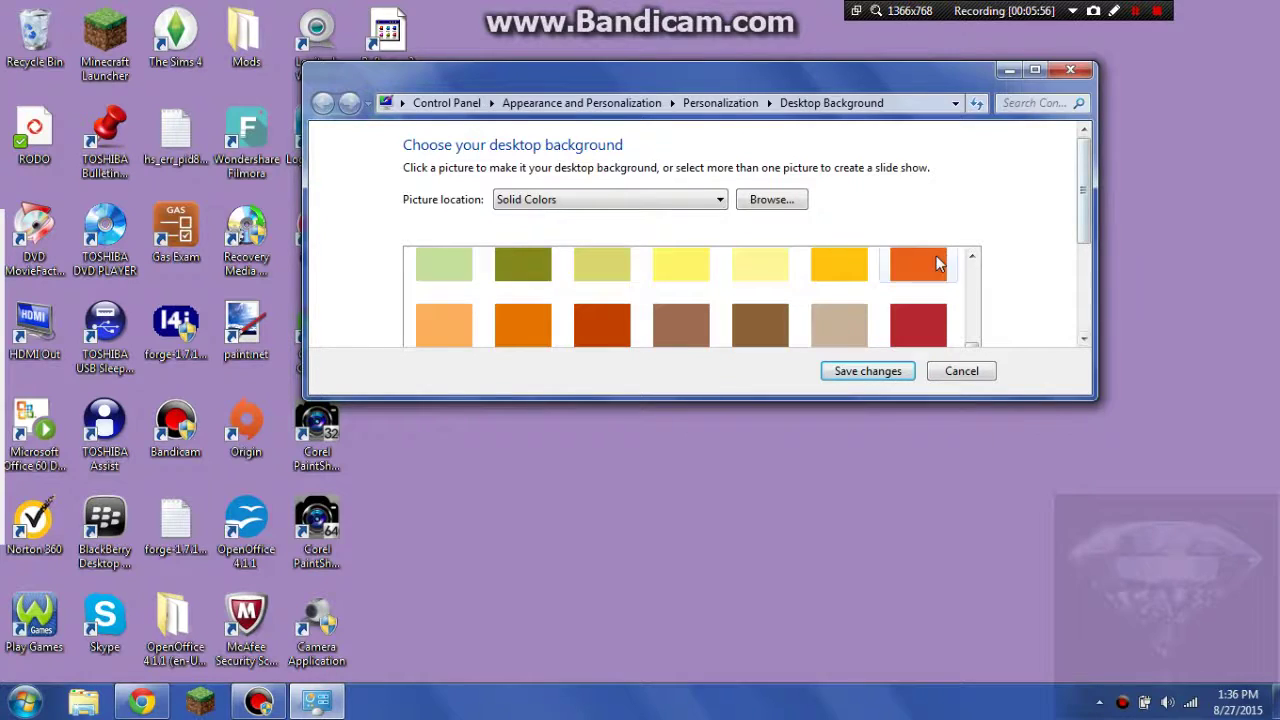
{"action": "left_click", "coordinate": [928, 341]}
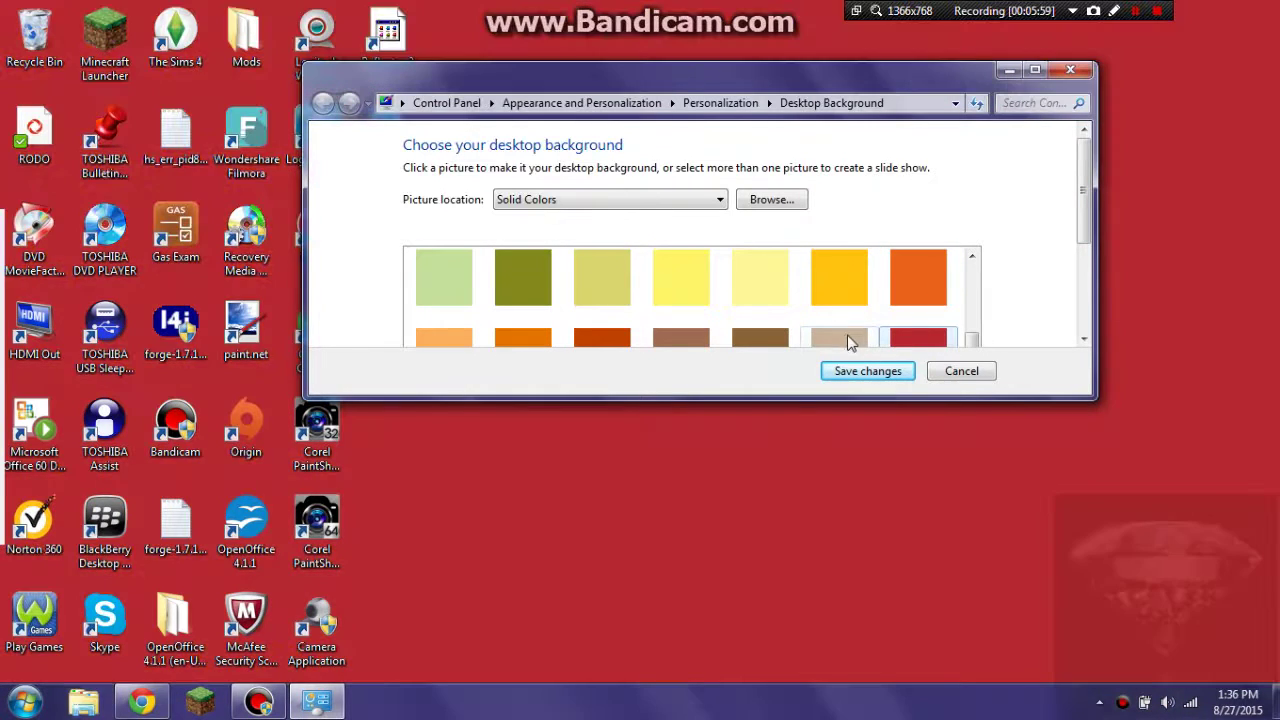
{"action": "left_click", "coordinate": [840, 341]}
{"action": "left_click", "coordinate": [771, 341]}
{"action": "left_click", "coordinate": [680, 340]}
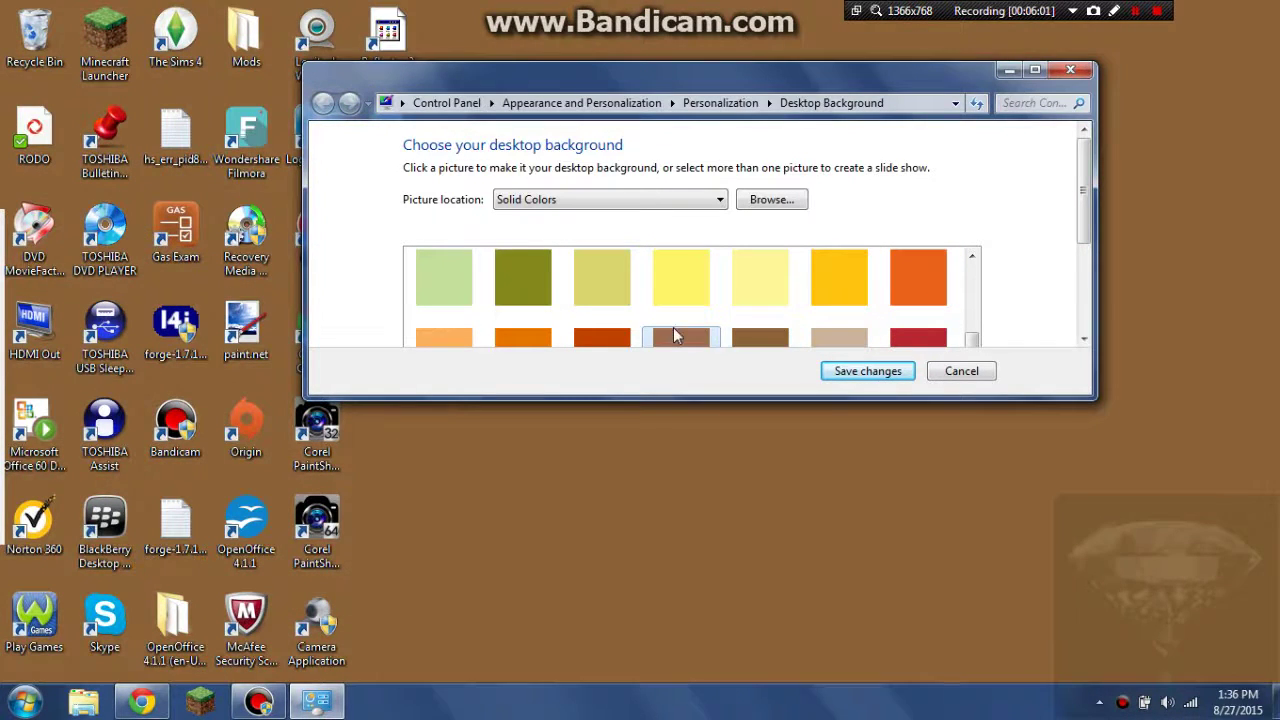
{"action": "left_click", "coordinate": [602, 340]}
Step: Preview green and olive solid desktop colours, settling on light green
{"action": "scroll", "coordinate": [1082, 225], "scroll_direction": "down", "scroll_amount": 2}
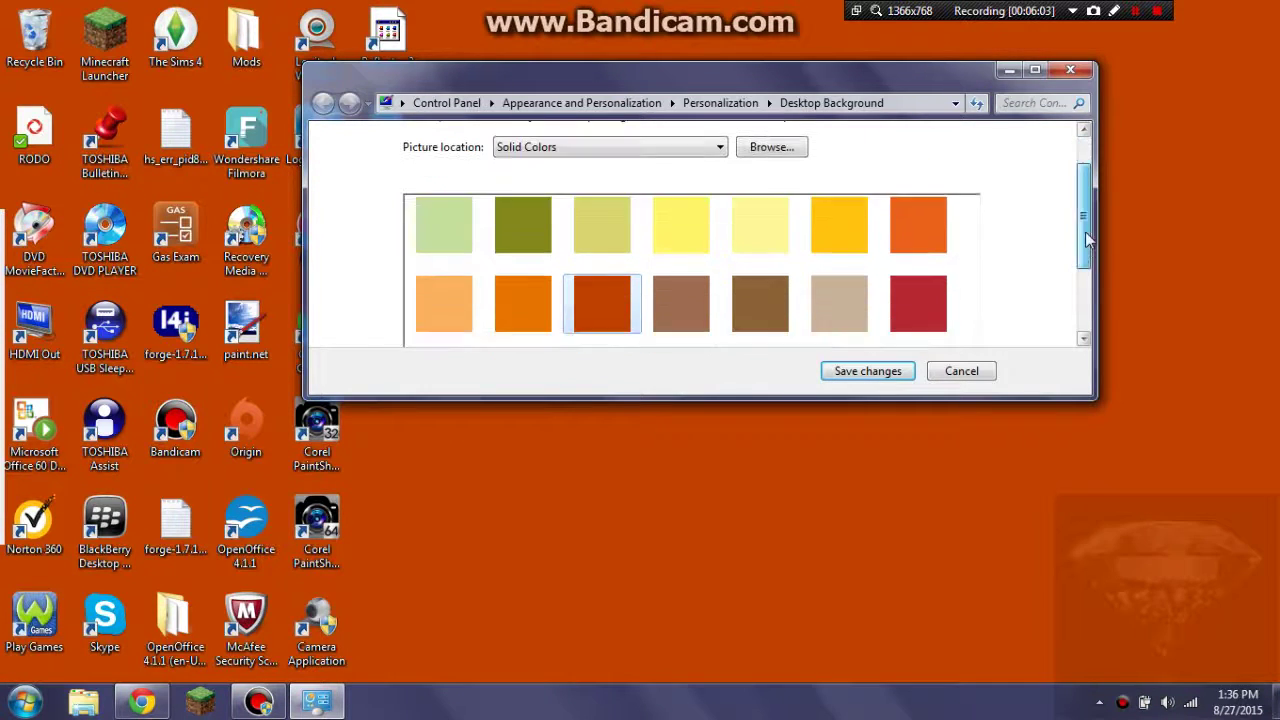
{"action": "scroll", "coordinate": [1082, 225], "scroll_direction": "down", "scroll_amount": 2}
{"action": "scroll", "coordinate": [1060, 225], "scroll_direction": "down", "scroll_amount": 2}
{"action": "left_click_drag", "start_coordinate": [970, 222], "coordinate": [971, 140]}
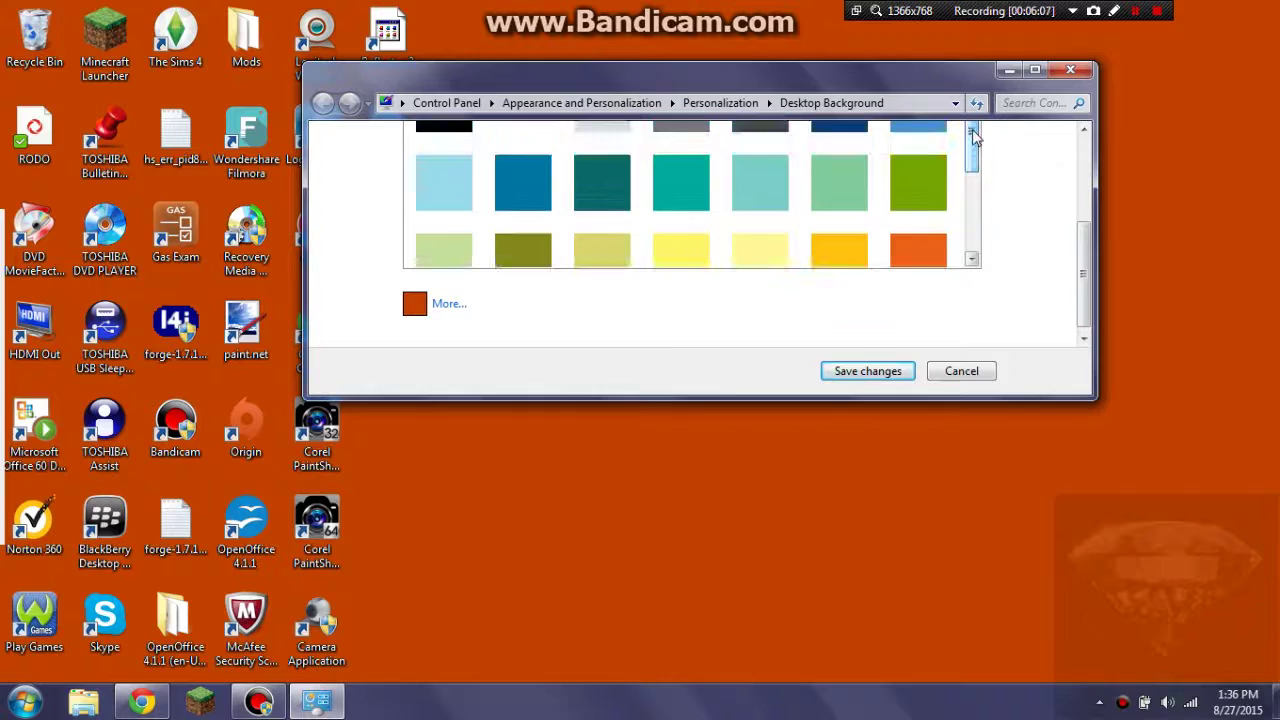
{"action": "left_click", "coordinate": [923, 183]}
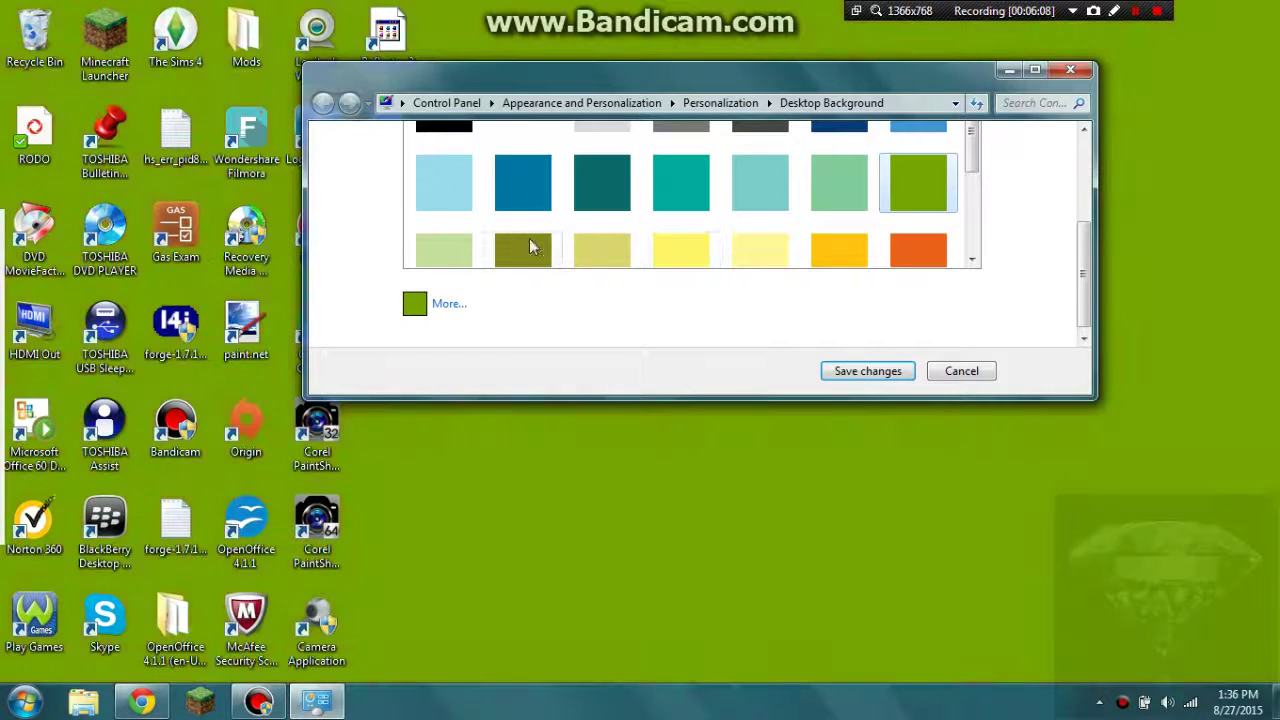
{"action": "left_click", "coordinate": [535, 249]}
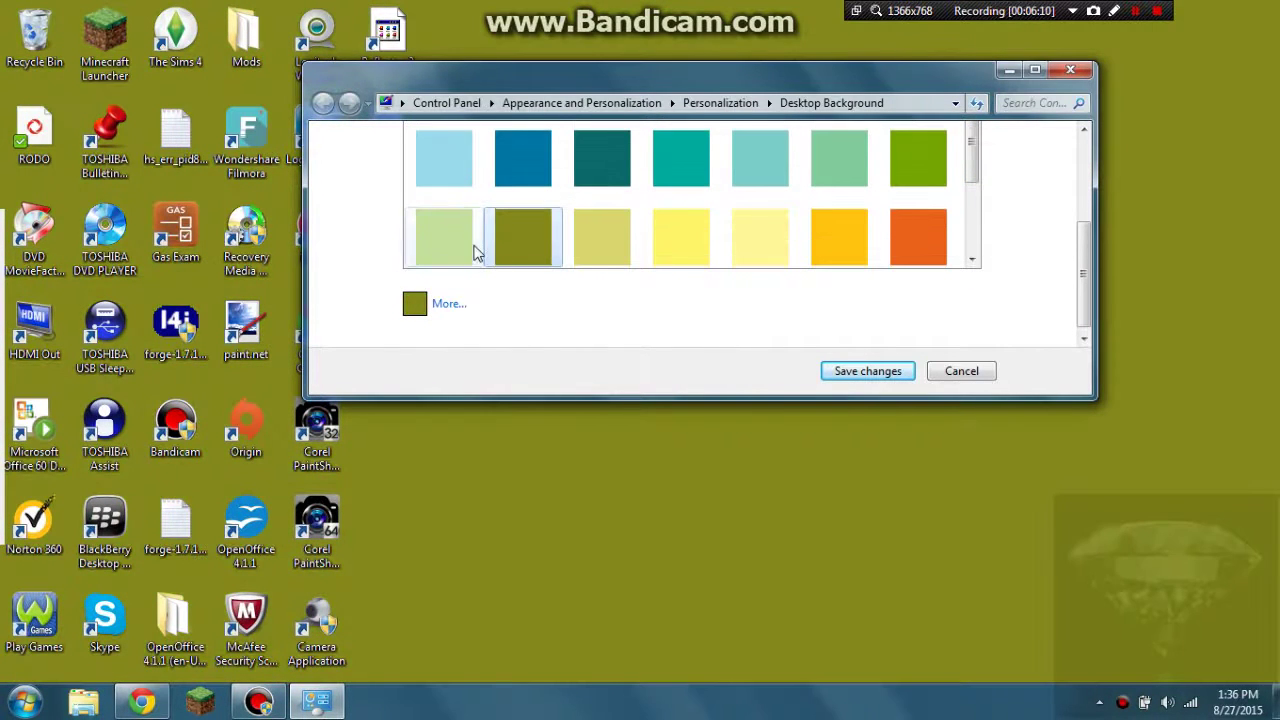
{"action": "left_click", "coordinate": [451, 249]}
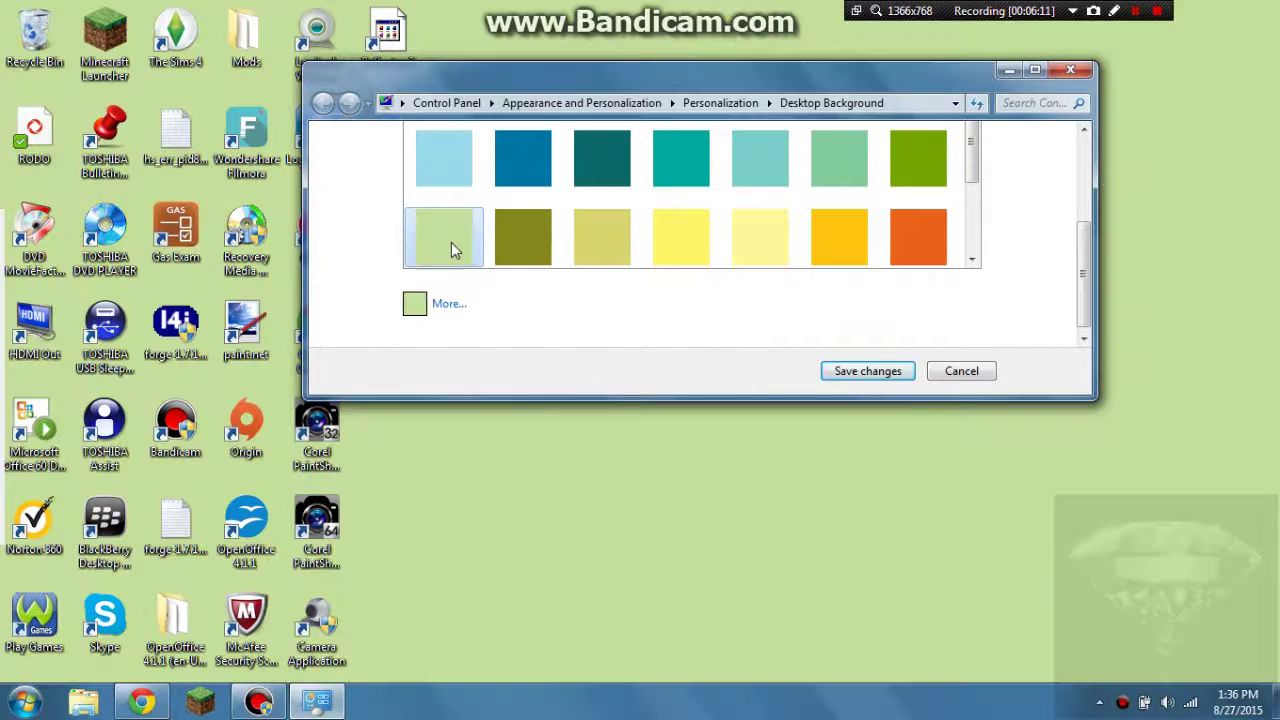
{"action": "left_click", "coordinate": [936, 174]}
{"action": "left_click_drag", "start_coordinate": [971, 166], "coordinate": [971, 182]}
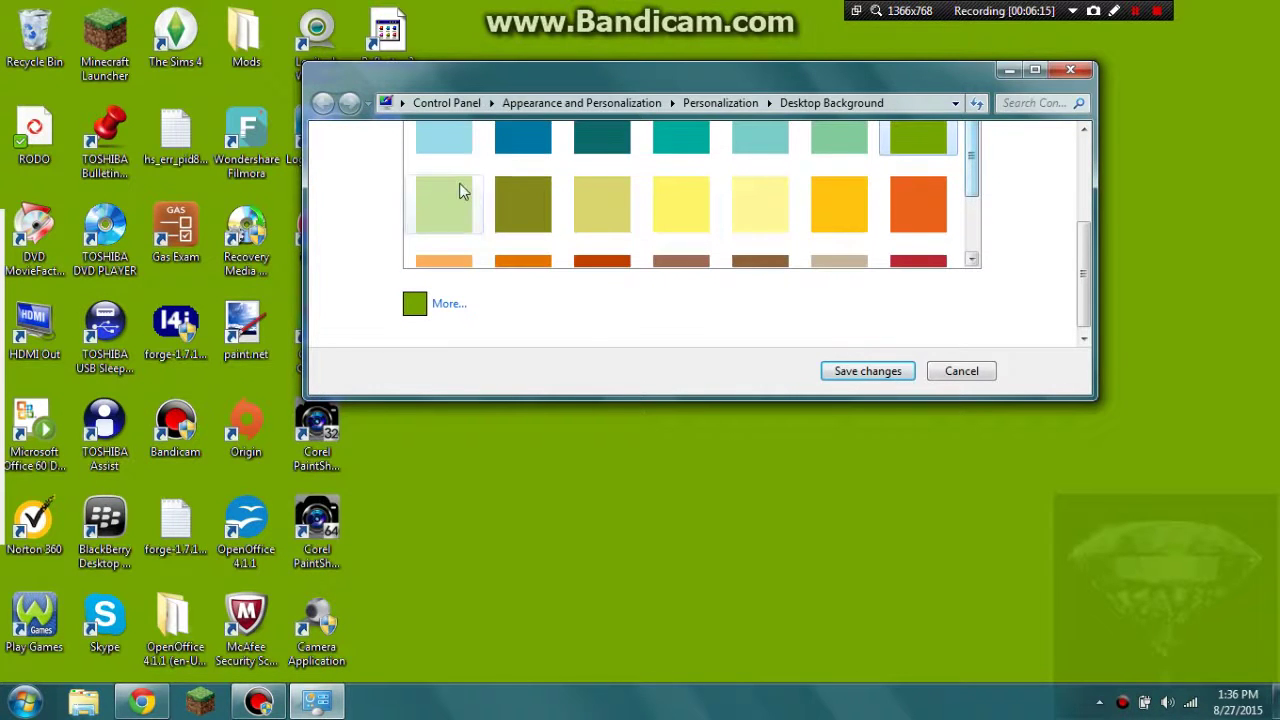
{"action": "left_click", "coordinate": [460, 190]}
Step: Try navy, light blue, grey and light grey, end on white, and maximize the window
{"action": "scroll", "coordinate": [1082, 251], "scroll_direction": "up", "scroll_amount": 3}
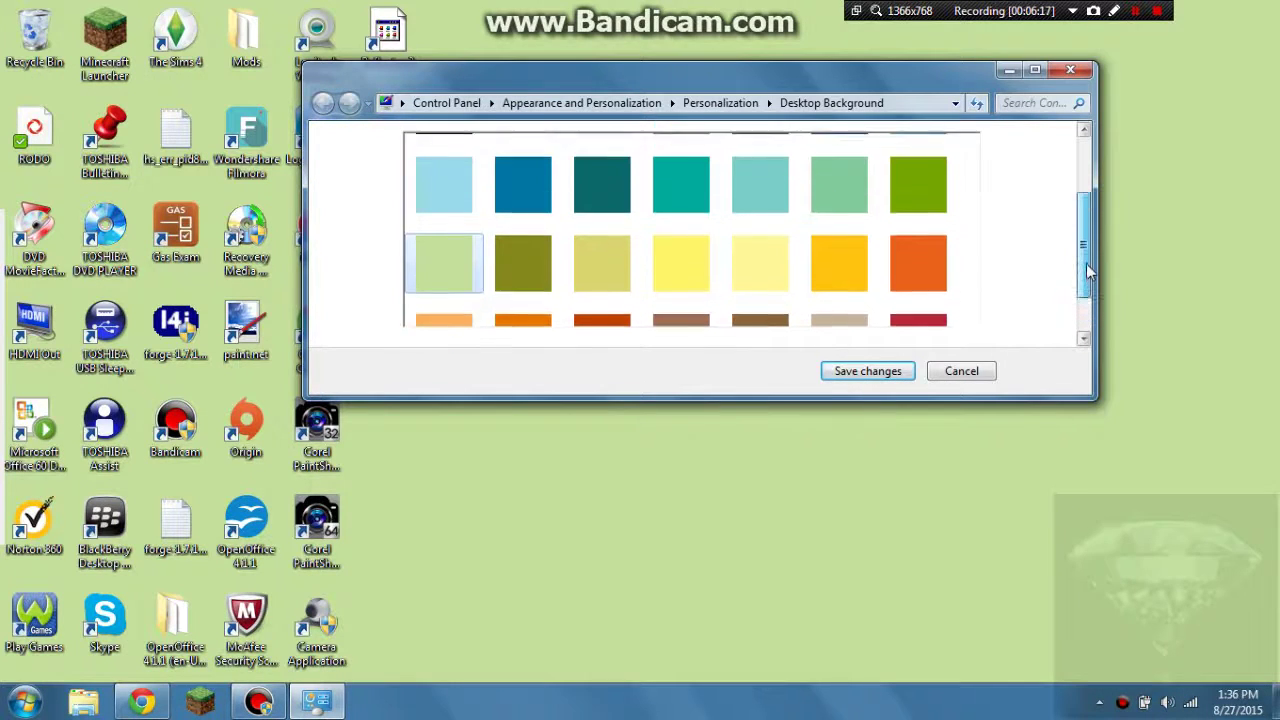
{"action": "scroll", "coordinate": [1086, 257], "scroll_direction": "down", "scroll_amount": 3}
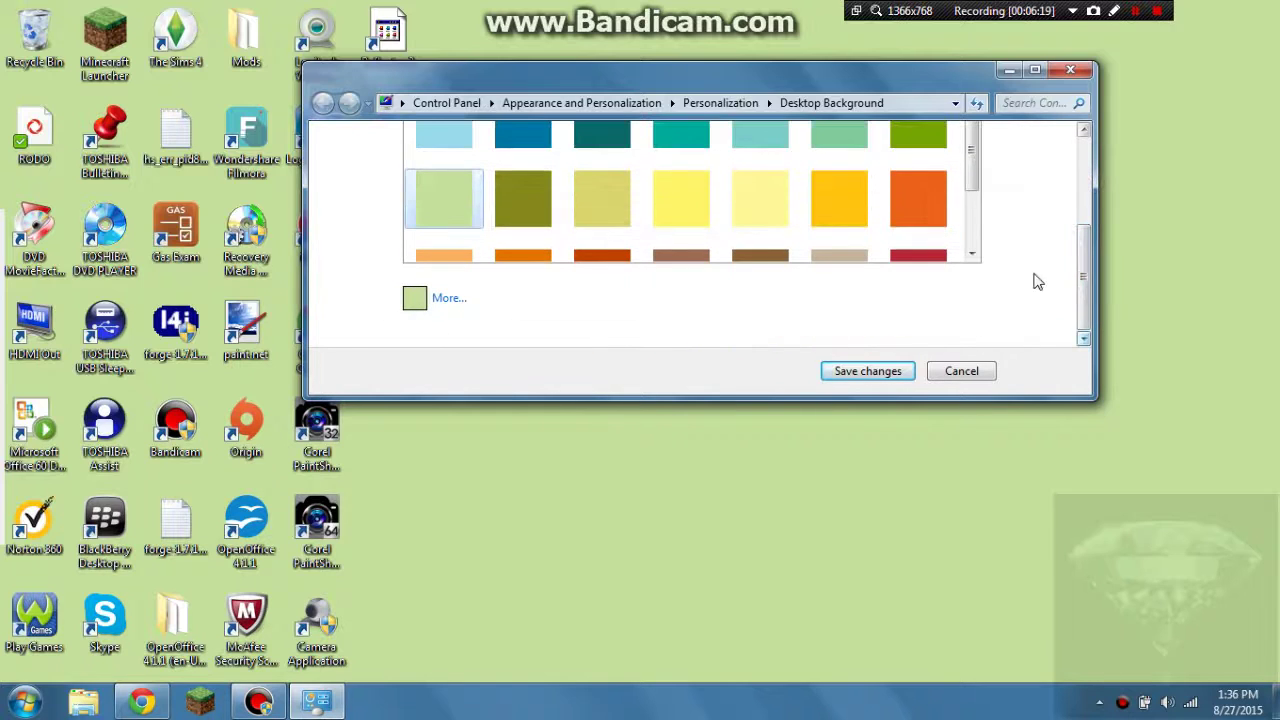
{"action": "mouse_move", "coordinate": [975, 165]}
{"action": "left_mouse_down"}
{"action": "mouse_move", "coordinate": [971, 215]}
{"action": "mouse_move", "coordinate": [972, 105]}
{"action": "mouse_move", "coordinate": [975, 150]}
{"action": "left_mouse_up"}
{"action": "scroll", "coordinate": [1086, 257], "scroll_direction": "up", "scroll_amount": 1}
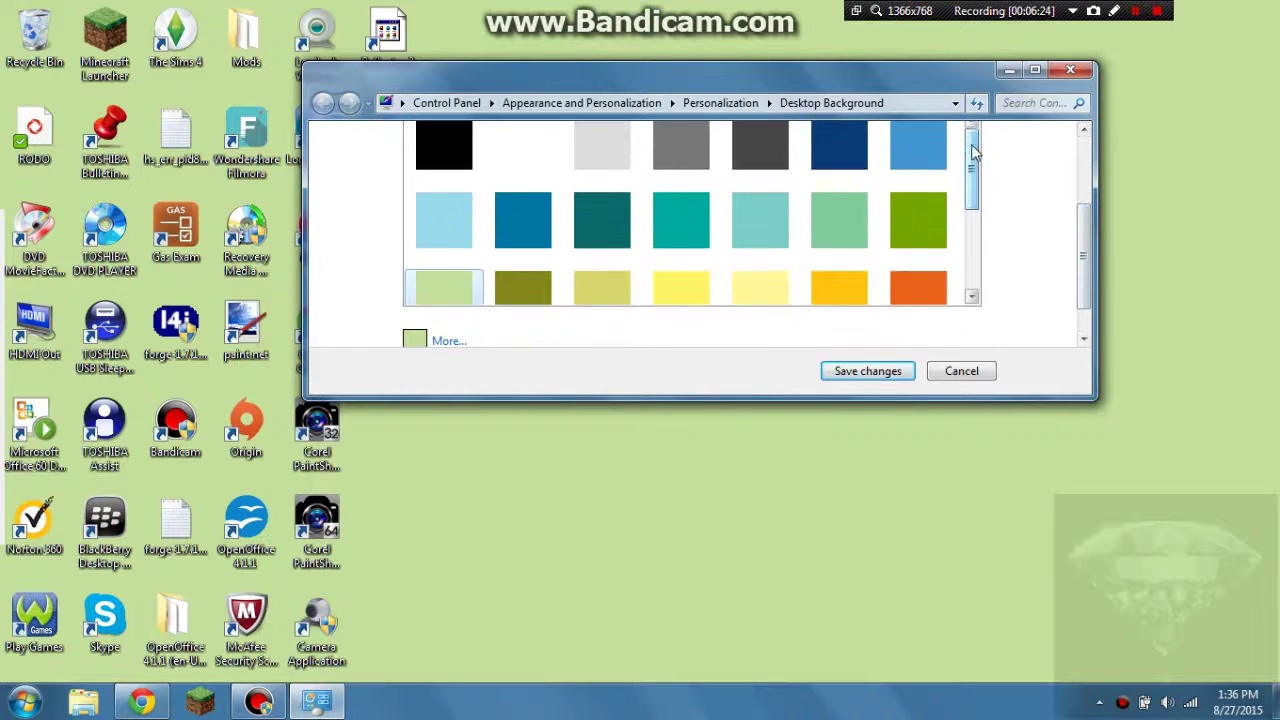
{"action": "left_click", "coordinate": [839, 145]}
{"action": "left_click", "coordinate": [916, 145]}
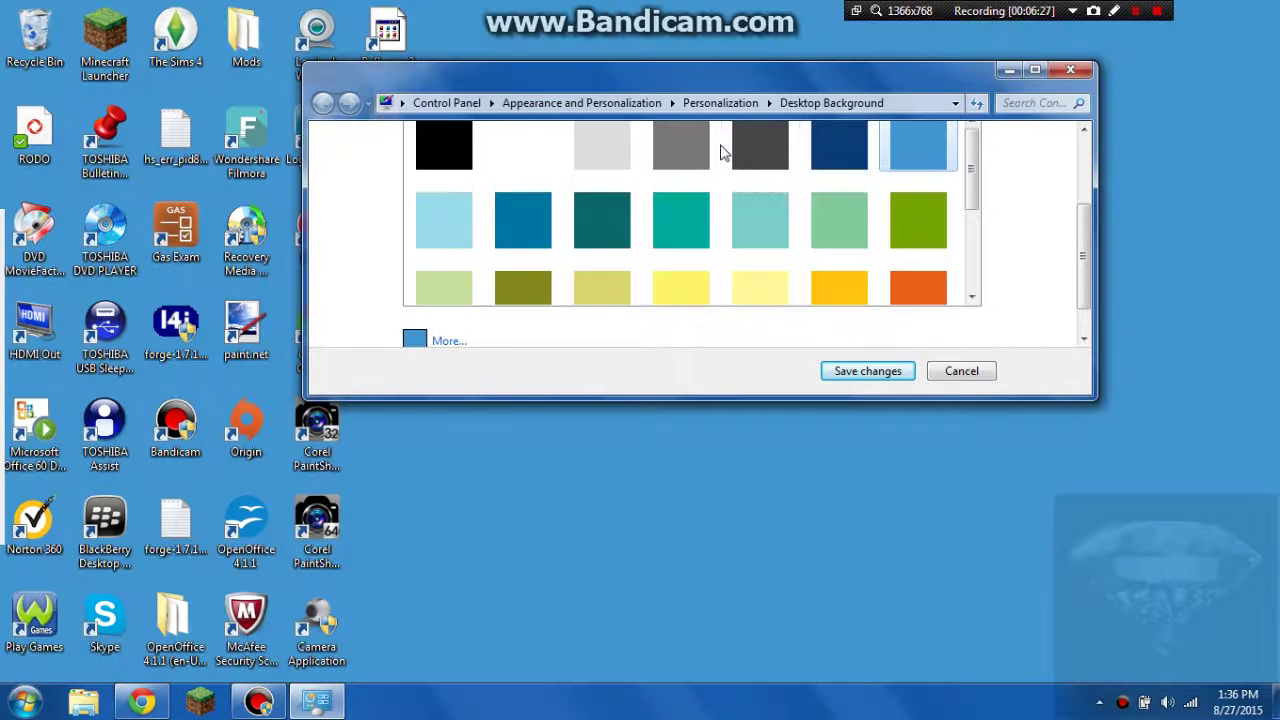
{"action": "left_click", "coordinate": [690, 150]}
{"action": "left_click", "coordinate": [608, 158]}
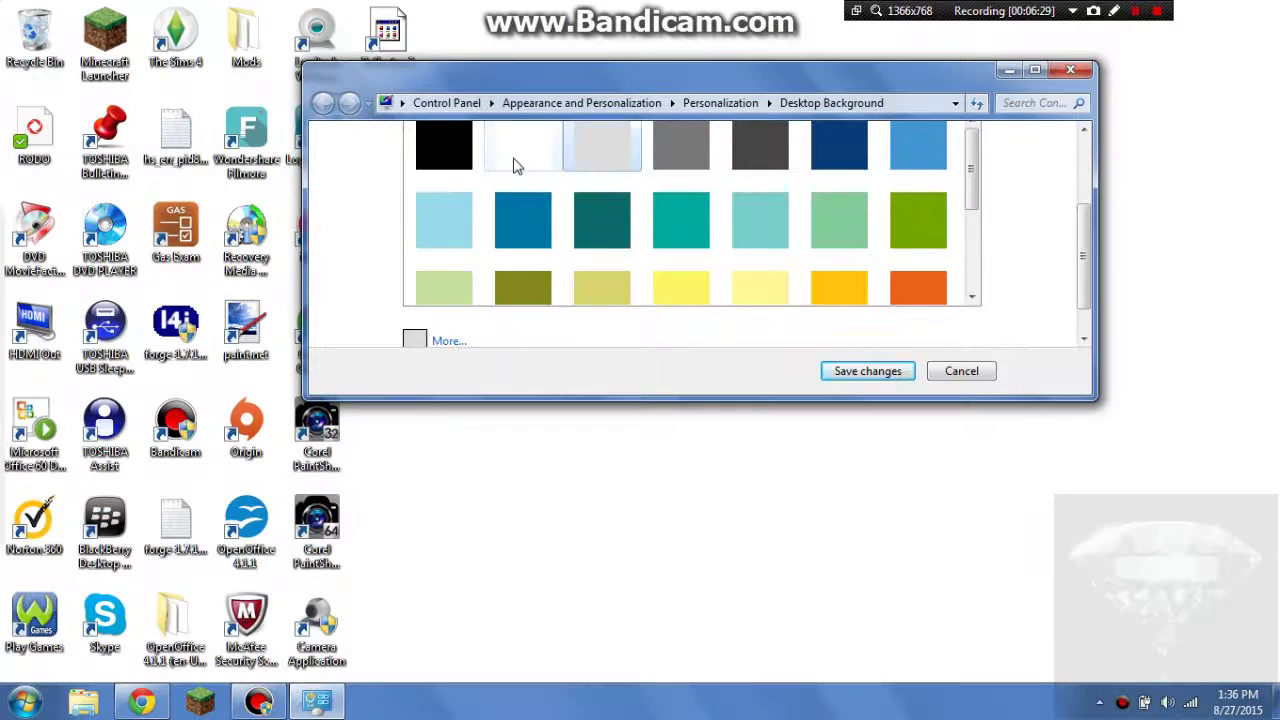
{"action": "left_click", "coordinate": [513, 165]}
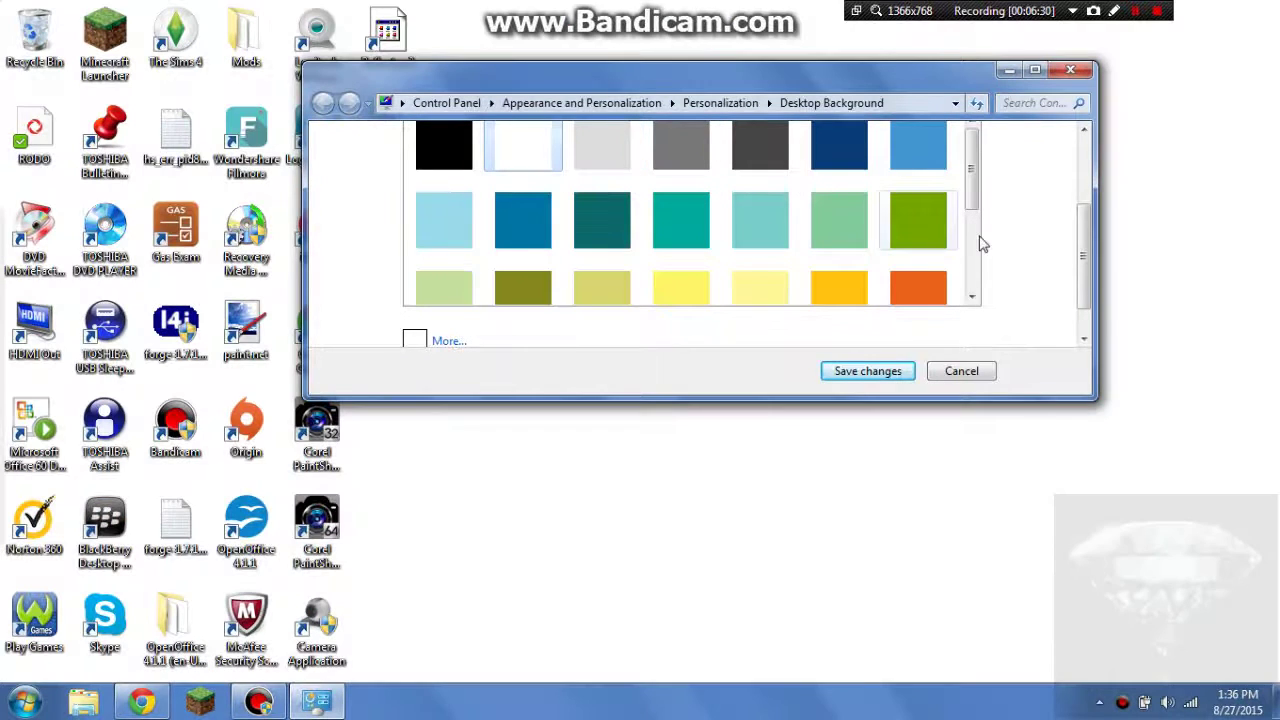
{"action": "left_click", "coordinate": [1034, 72]}
Step: Pick the waterfall from Windows Desktop Backgrounds as the sole wallpaper and save
{"action": "left_click", "coordinate": [363, 138]}
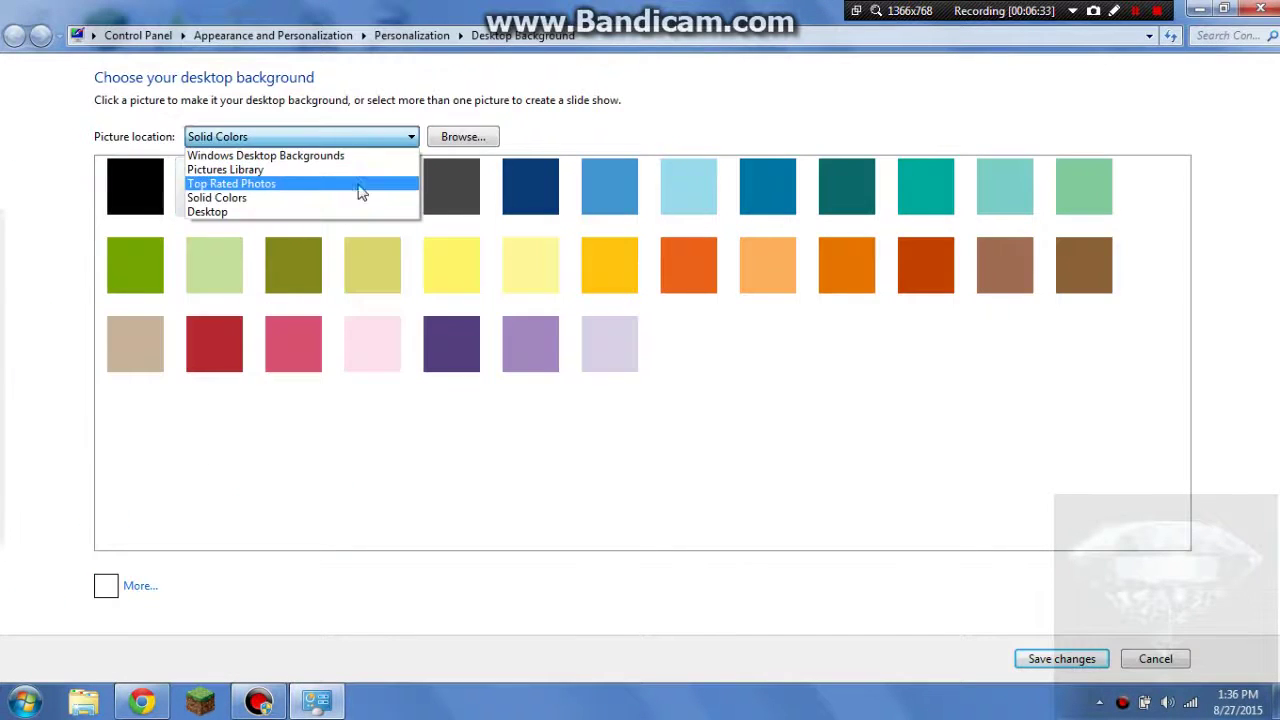
{"action": "left_click", "coordinate": [357, 211]}
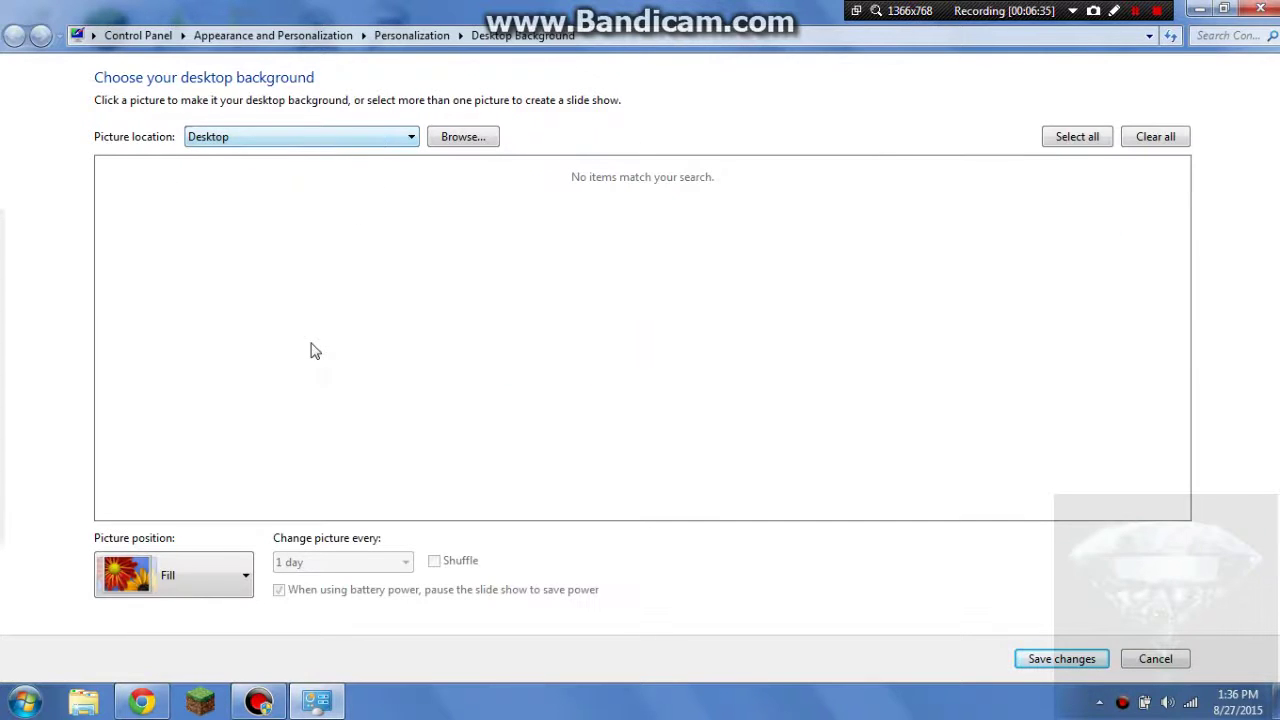
{"action": "left_click", "coordinate": [382, 140]}
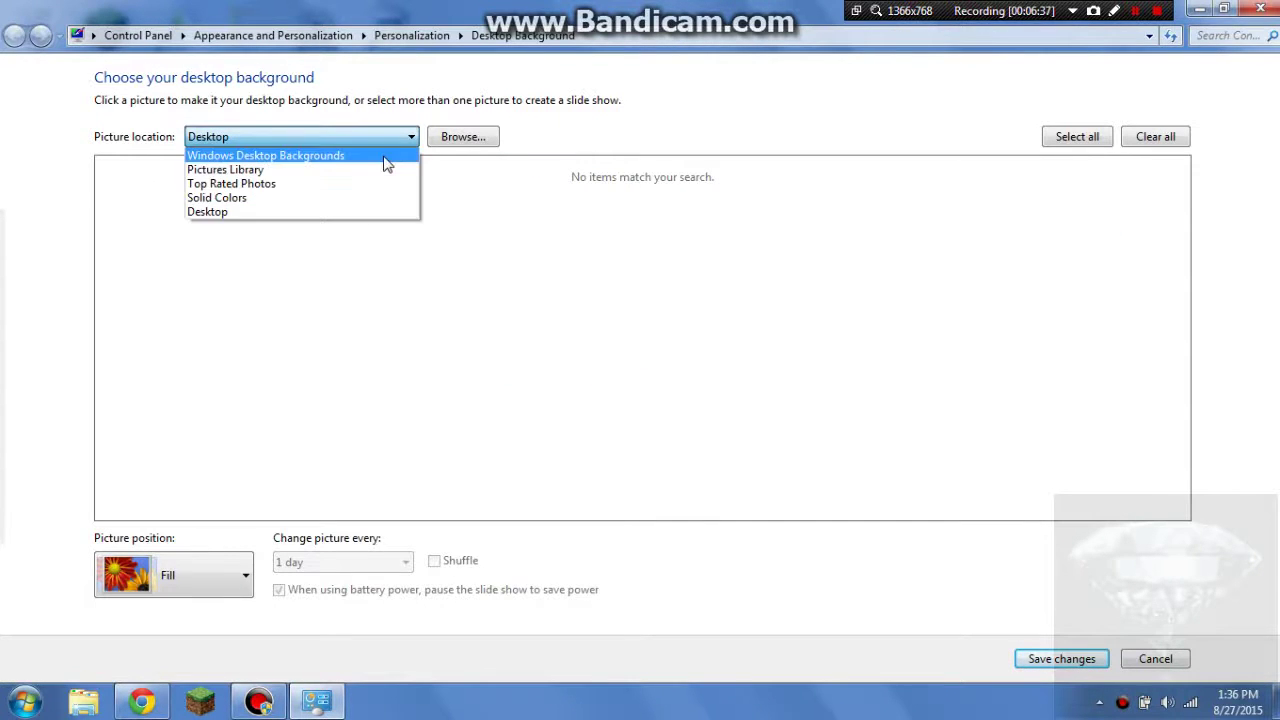
{"action": "left_click", "coordinate": [385, 155]}
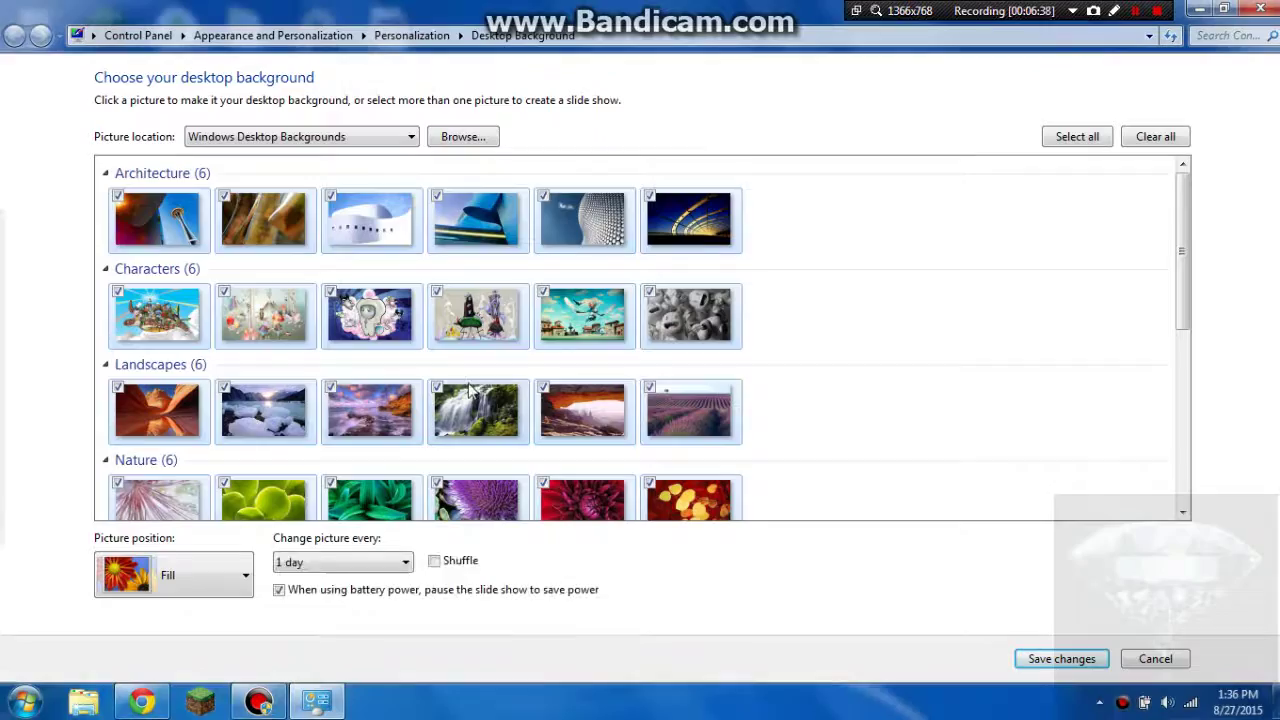
{"action": "left_click", "coordinate": [468, 389]}
{"action": "key", "text": "Return"}
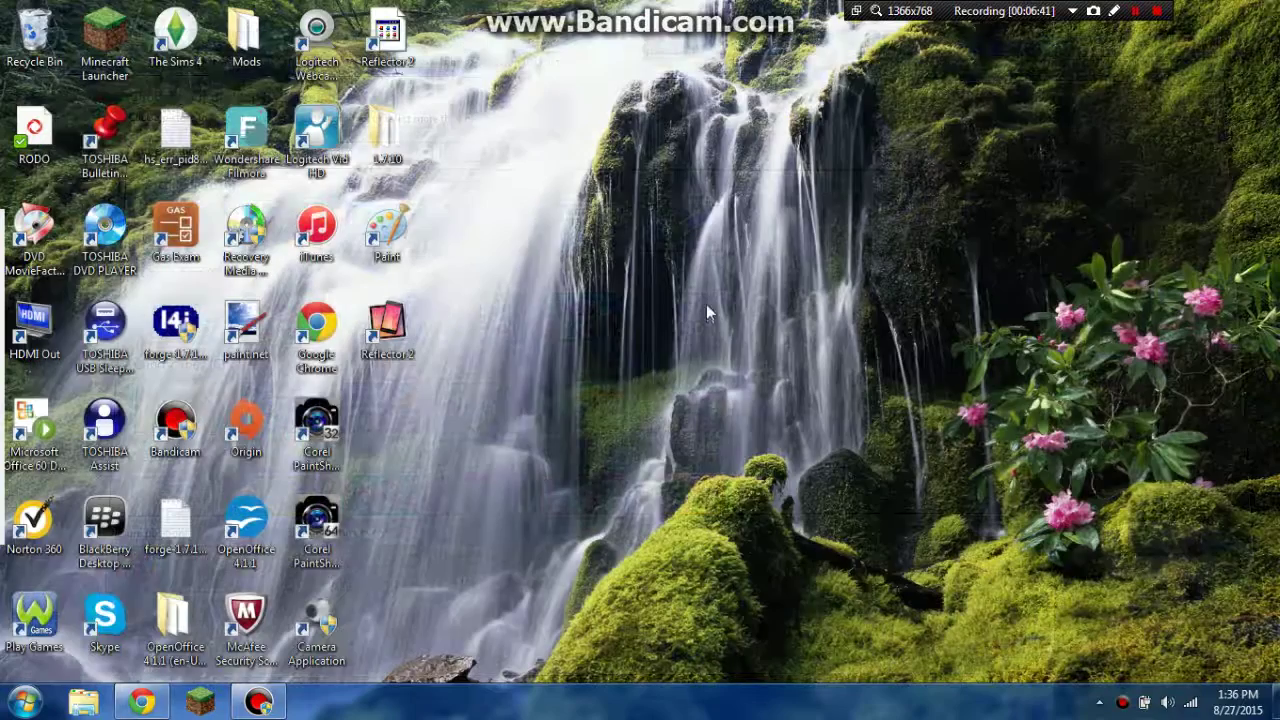
Step: Restore Chrome and Google 'diamond' in a new tab
{"action": "left_click", "coordinate": [141, 703]}
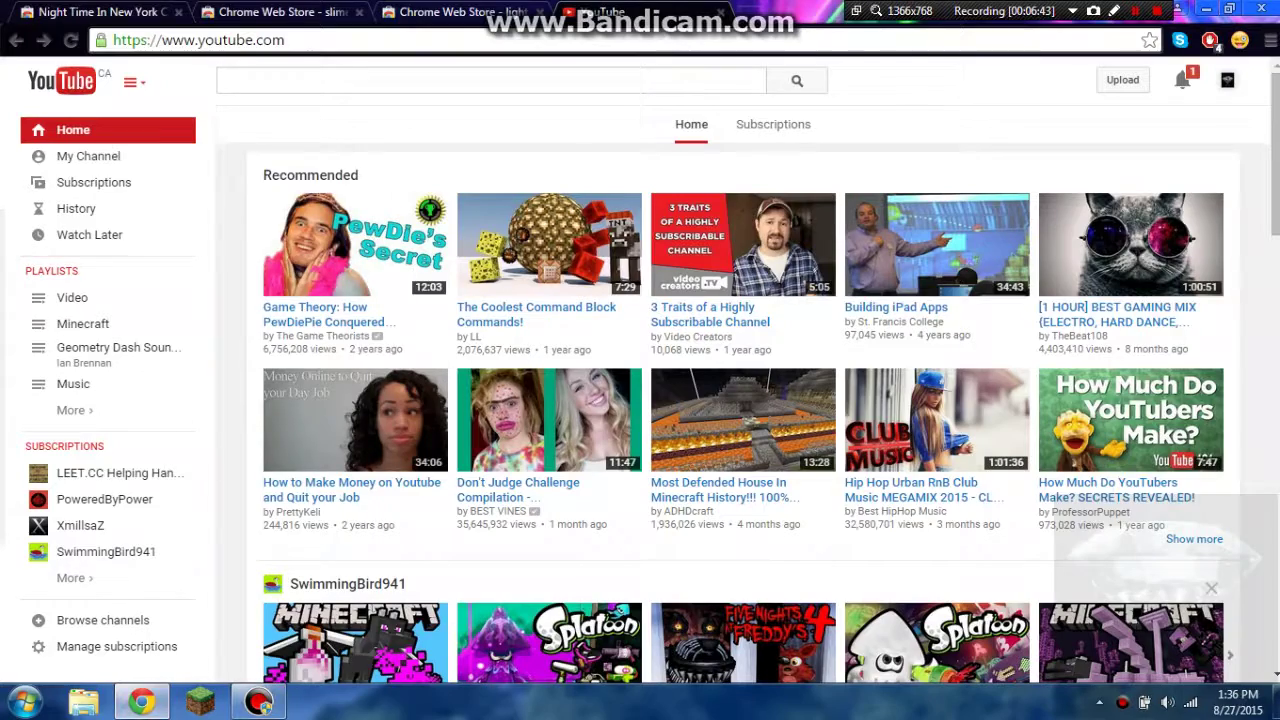
{"action": "key", "text": "ctrl+t"}
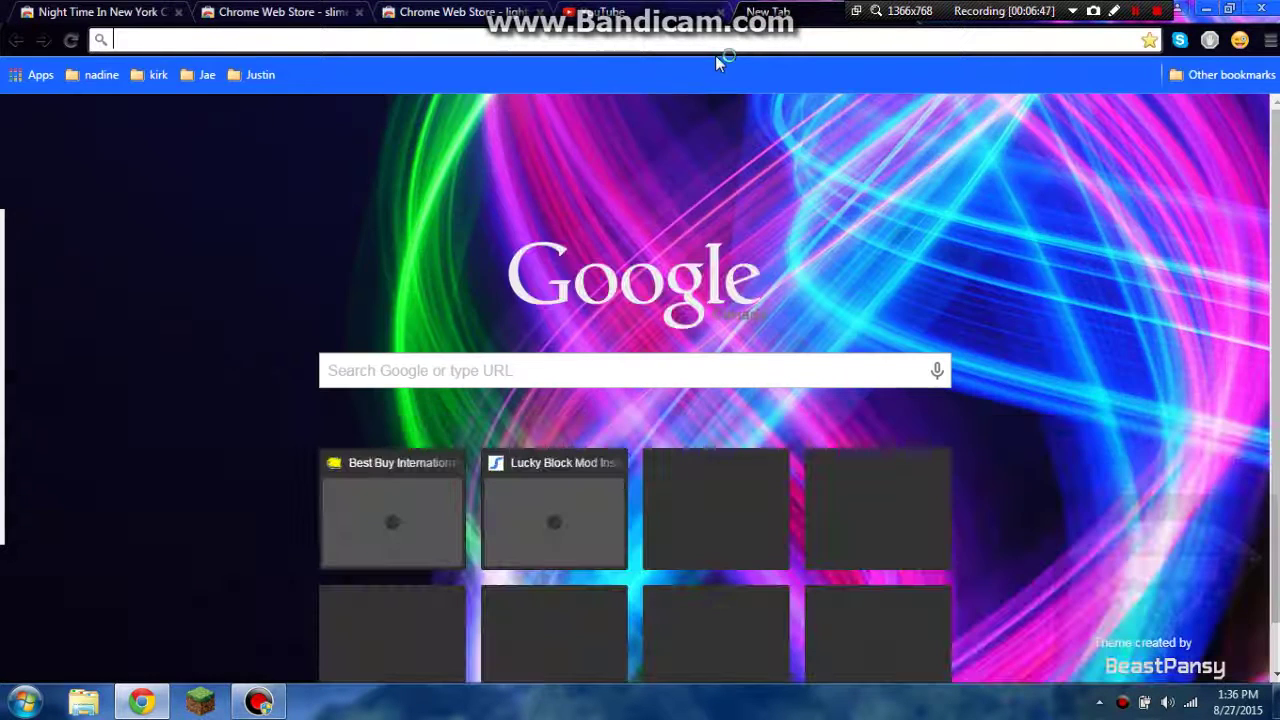
{"action": "type", "text": "dism"}
{"action": "key", "text": "BackSpace"}
{"action": "key", "text": "BackSpace"}
{"action": "key", "text": "BackSpace"}
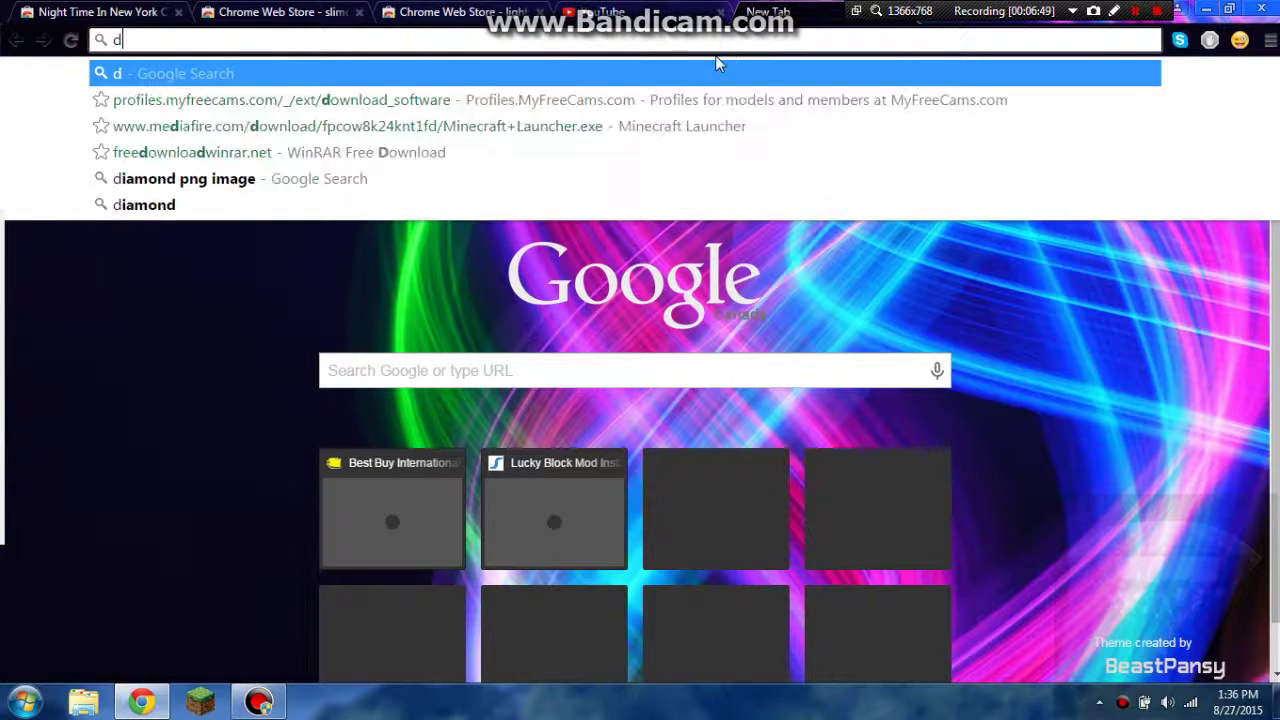
{"action": "type", "text": "a"}
{"action": "key", "text": "BackSpace"}
{"action": "type", "text": "i"}
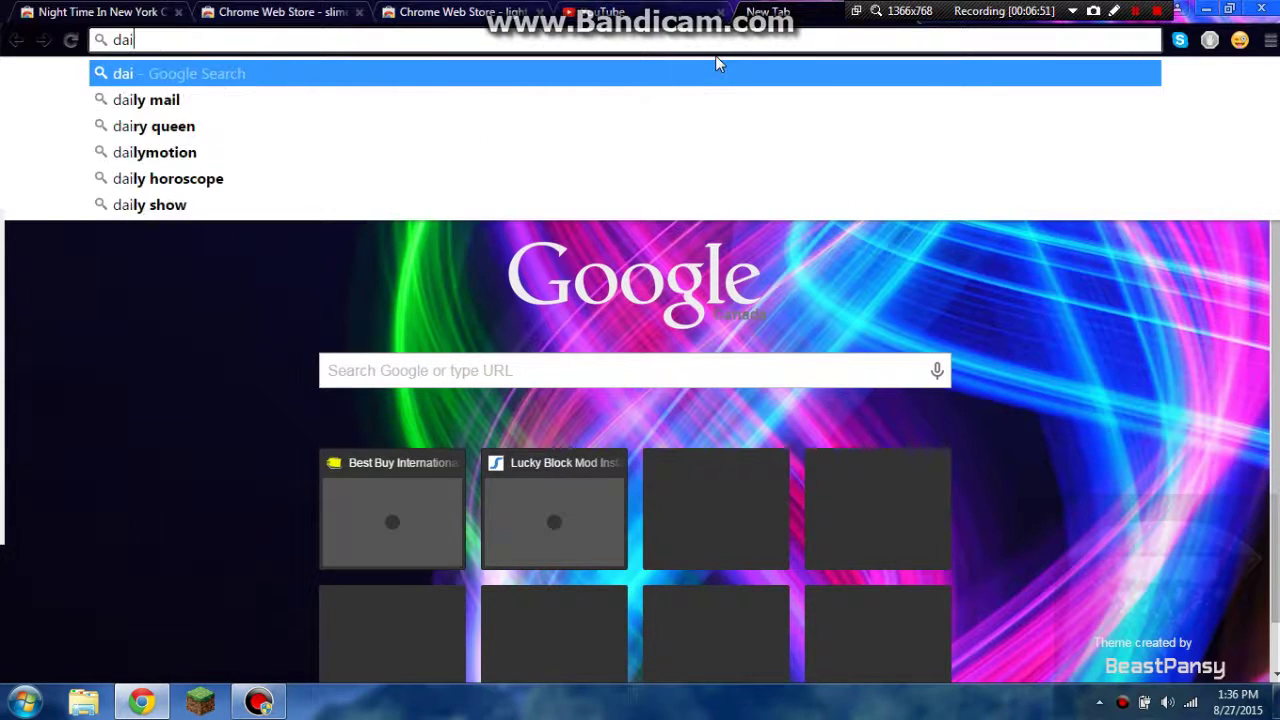
{"action": "key", "text": "BackSpace"}
{"action": "key", "text": "BackSpace"}
{"action": "type", "text": "ia"}
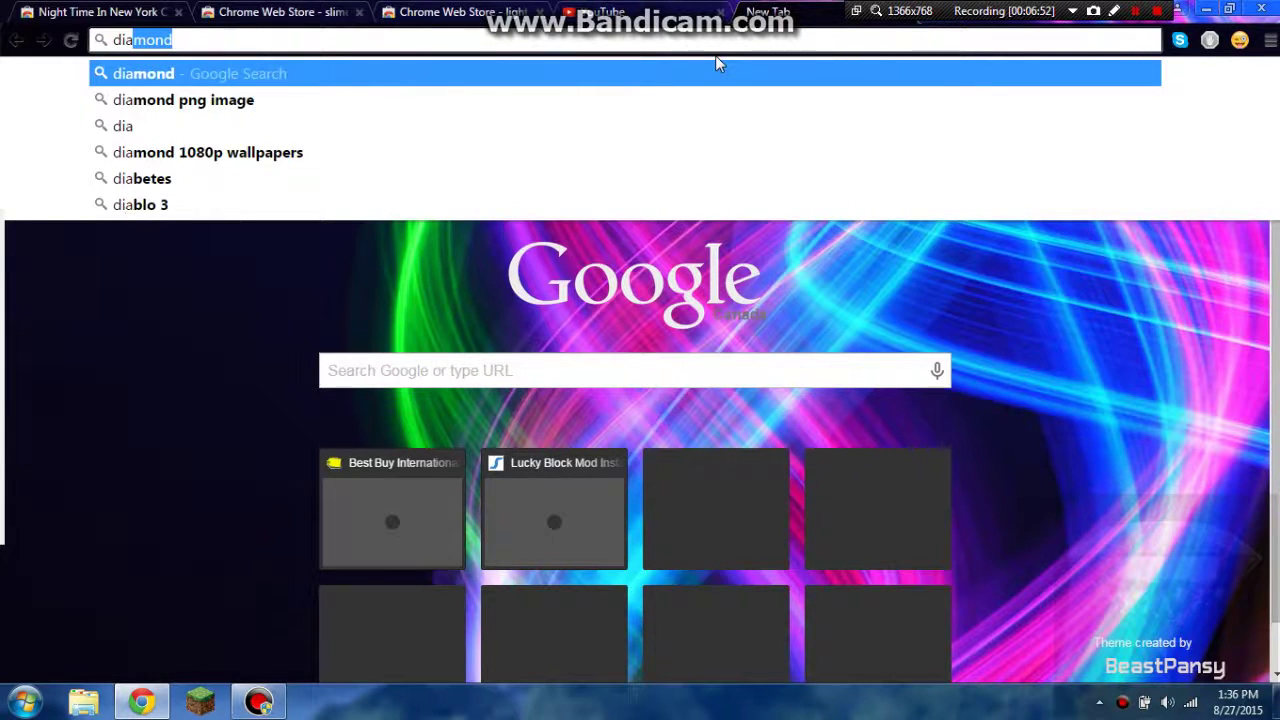
{"action": "key", "text": "Return"}
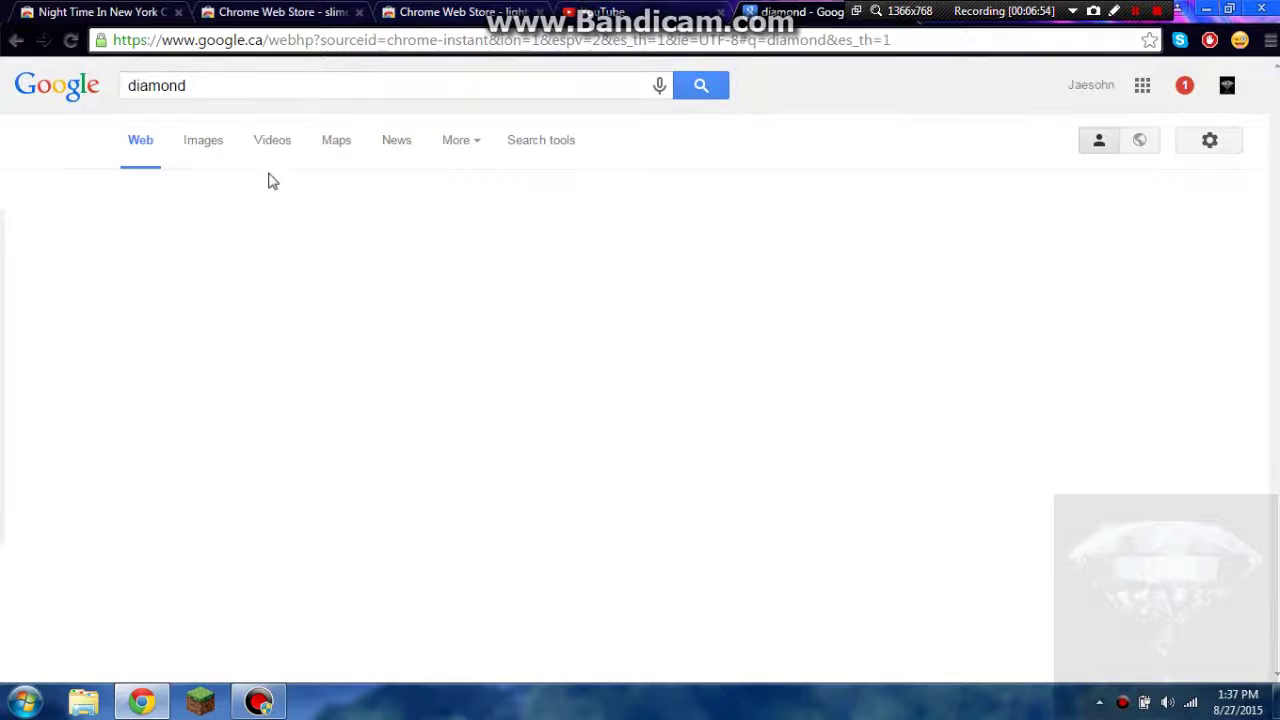
Step: Change the search to 'diamond 1080p' and show the Images results
{"action": "left_click", "coordinate": [245, 90]}
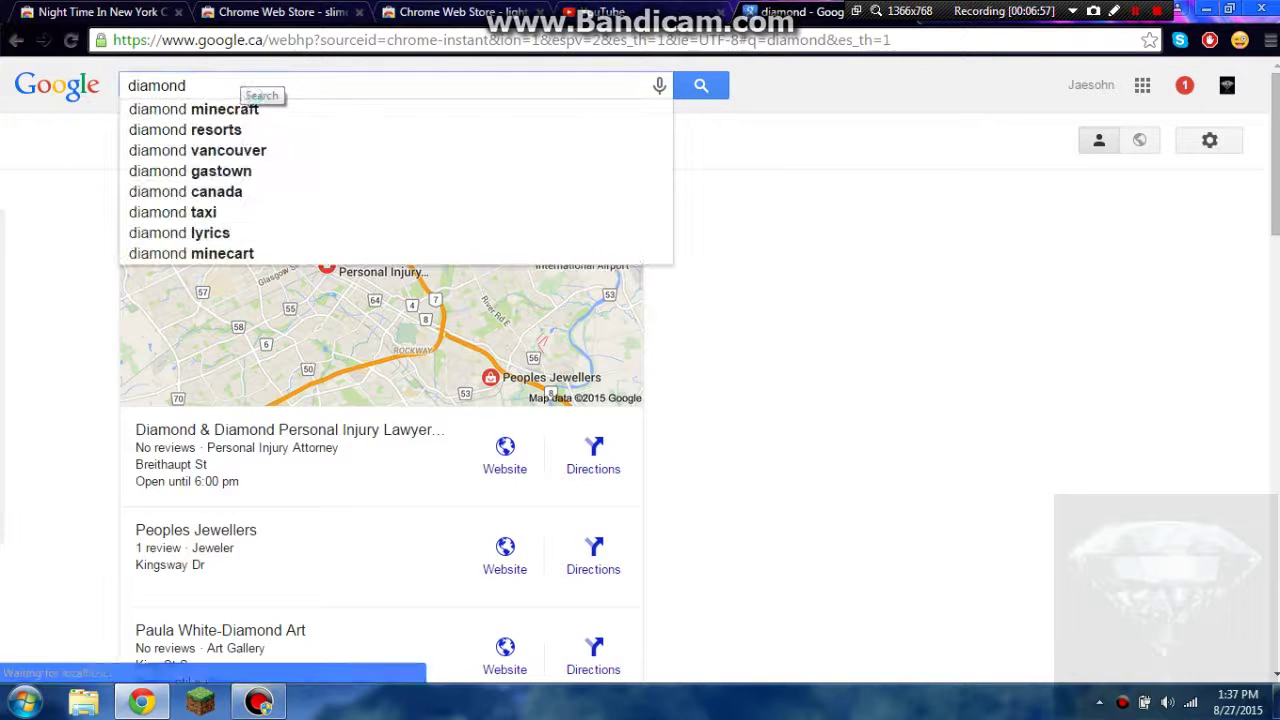
{"action": "key", "text": "BackSpace"}
{"action": "key", "text": "BackSpace"}
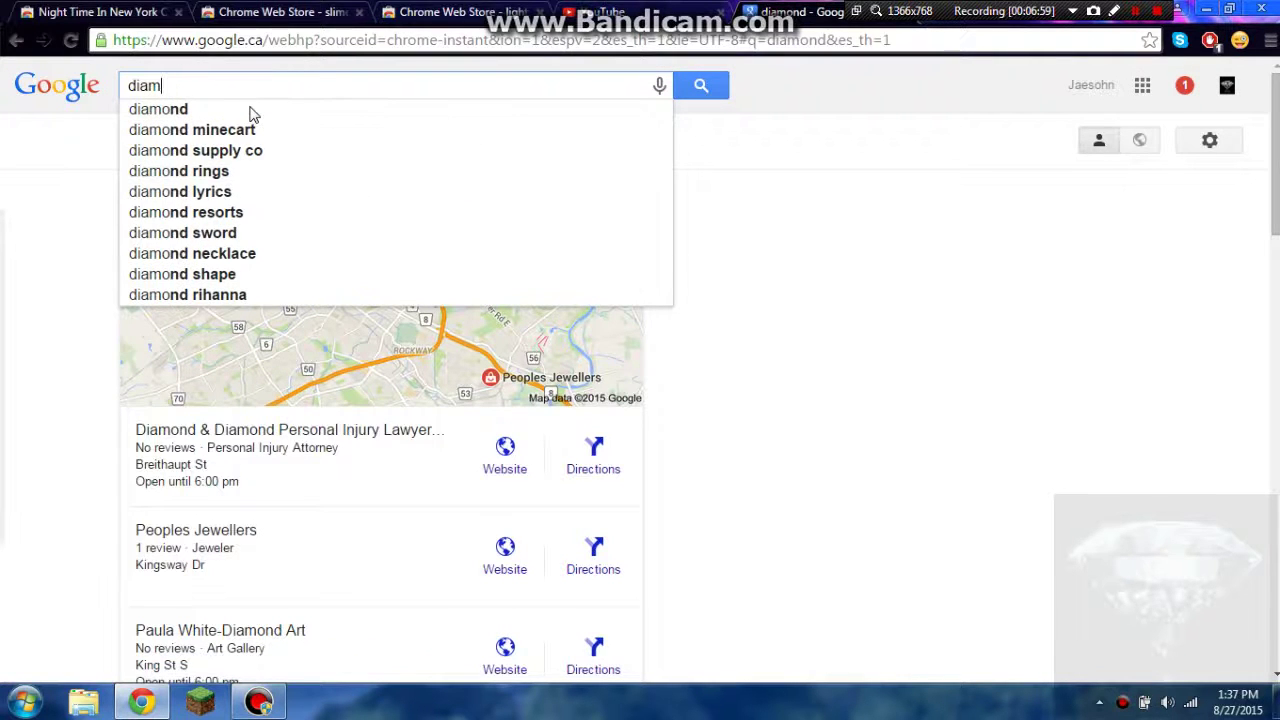
{"action": "key", "text": "BackSpace"}
{"action": "key", "text": "BackSpace"}
{"action": "key", "text": "BackSpace"}
{"action": "key", "text": "BackSpace"}
{"action": "type", "text": "di"}
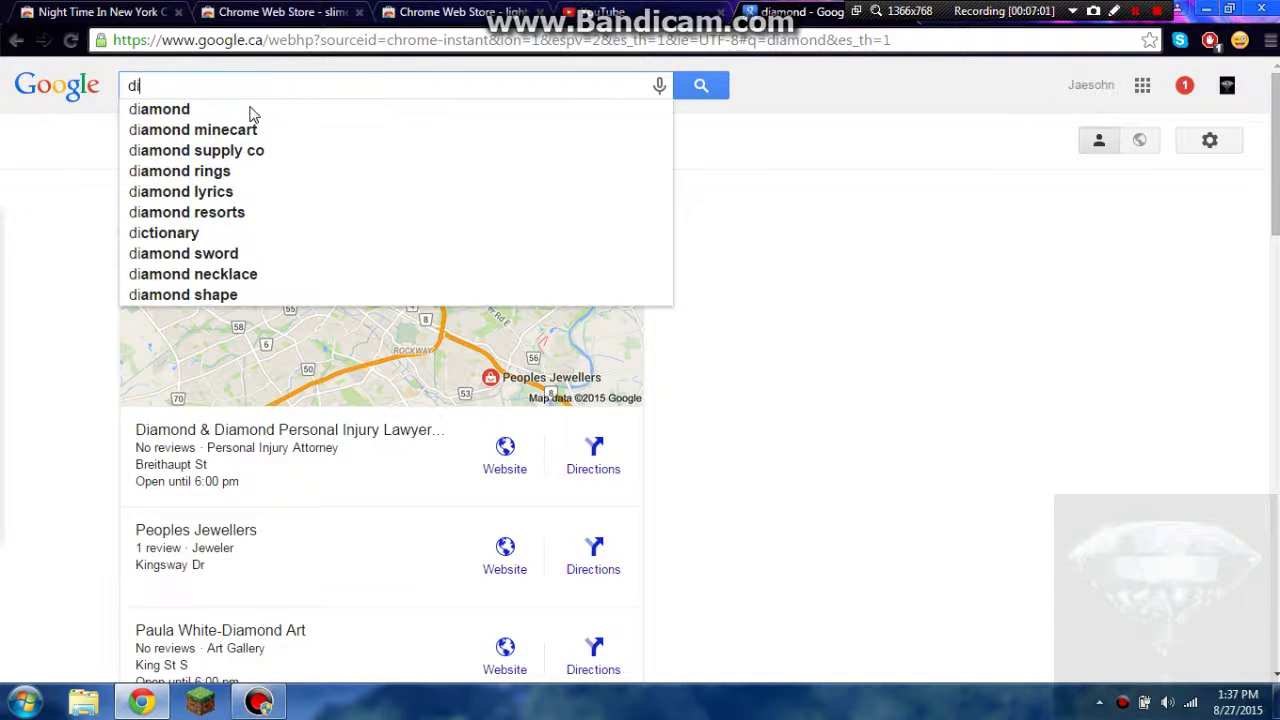
{"action": "type", "text": "a"}
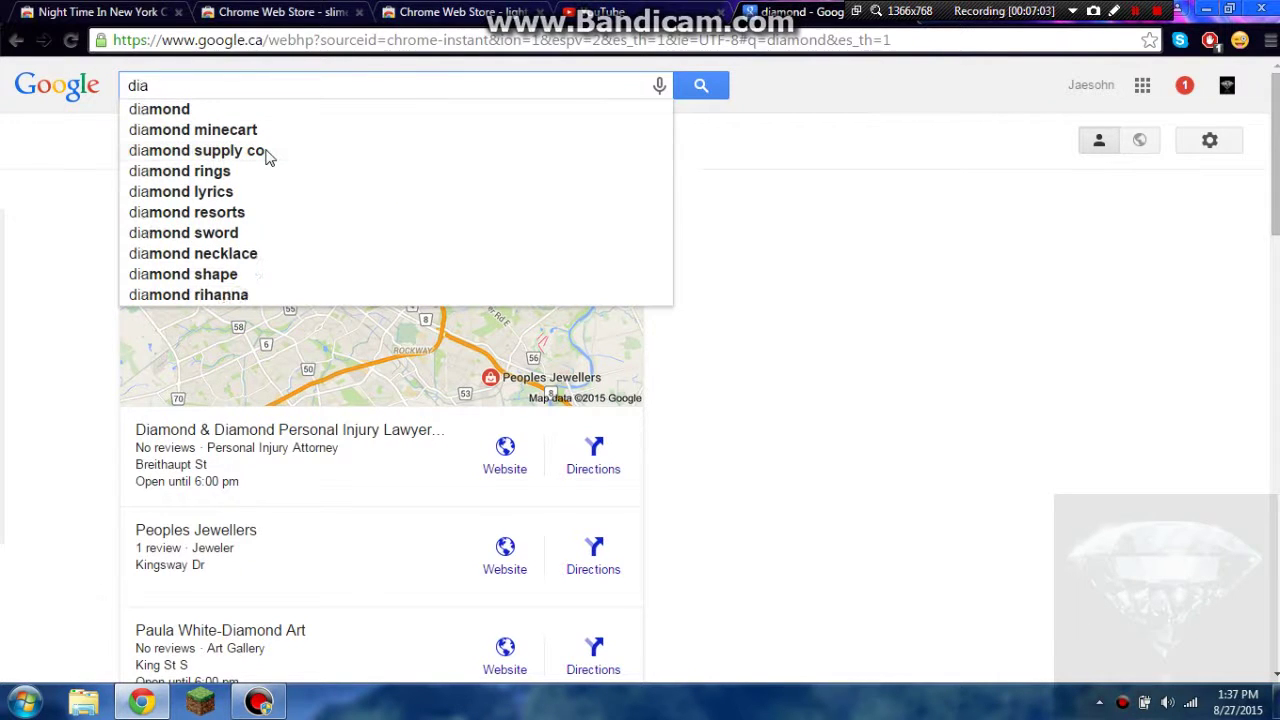
{"action": "type", "text": "mond 1"}
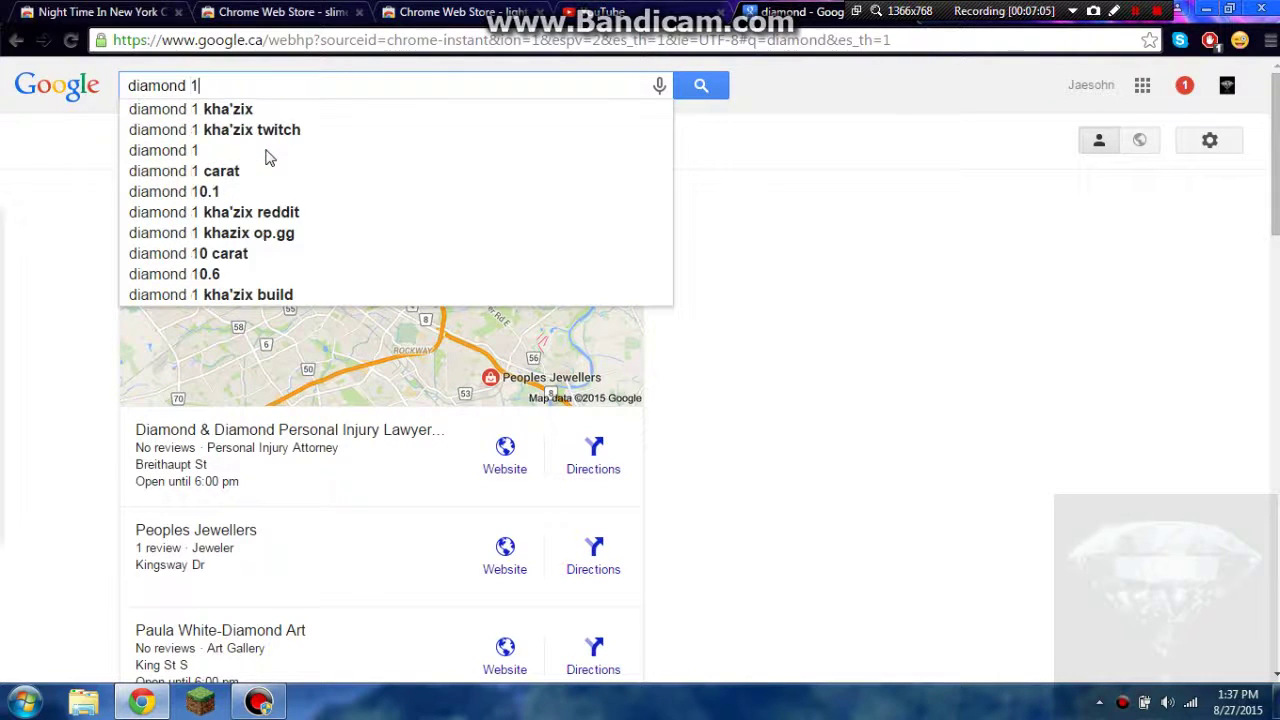
{"action": "type", "text": "080p"}
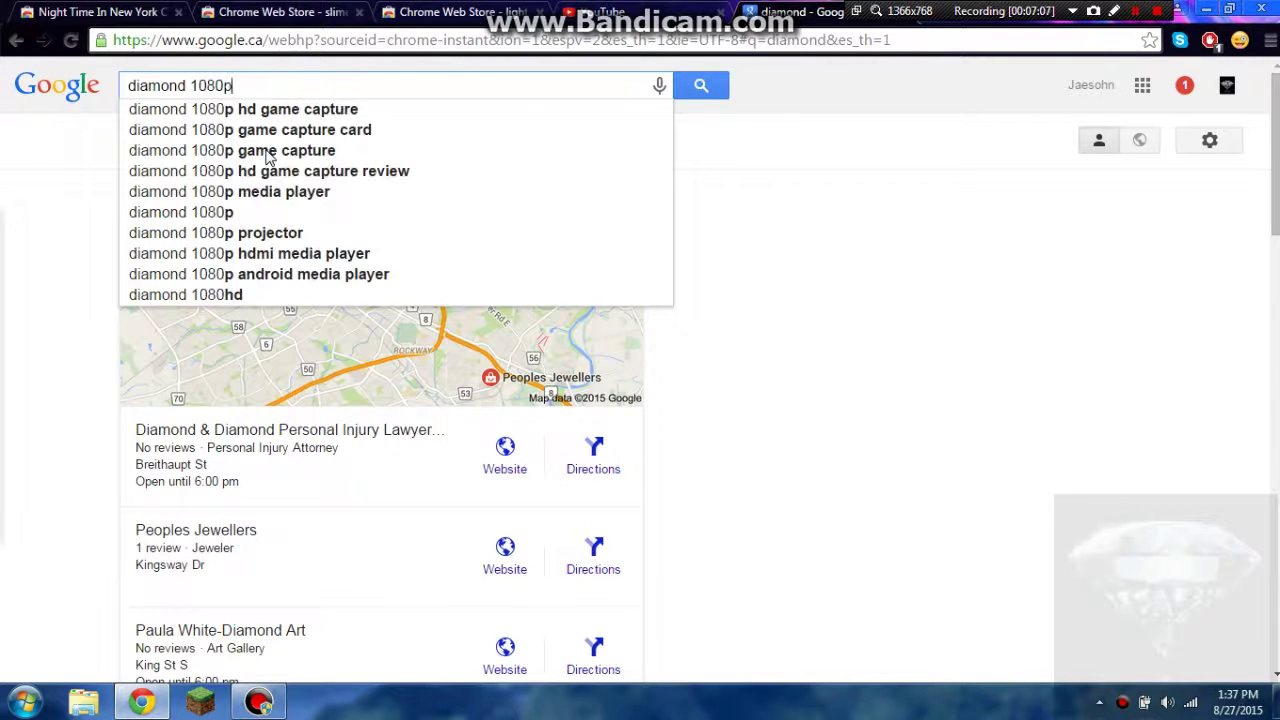
{"action": "key", "text": "Return"}
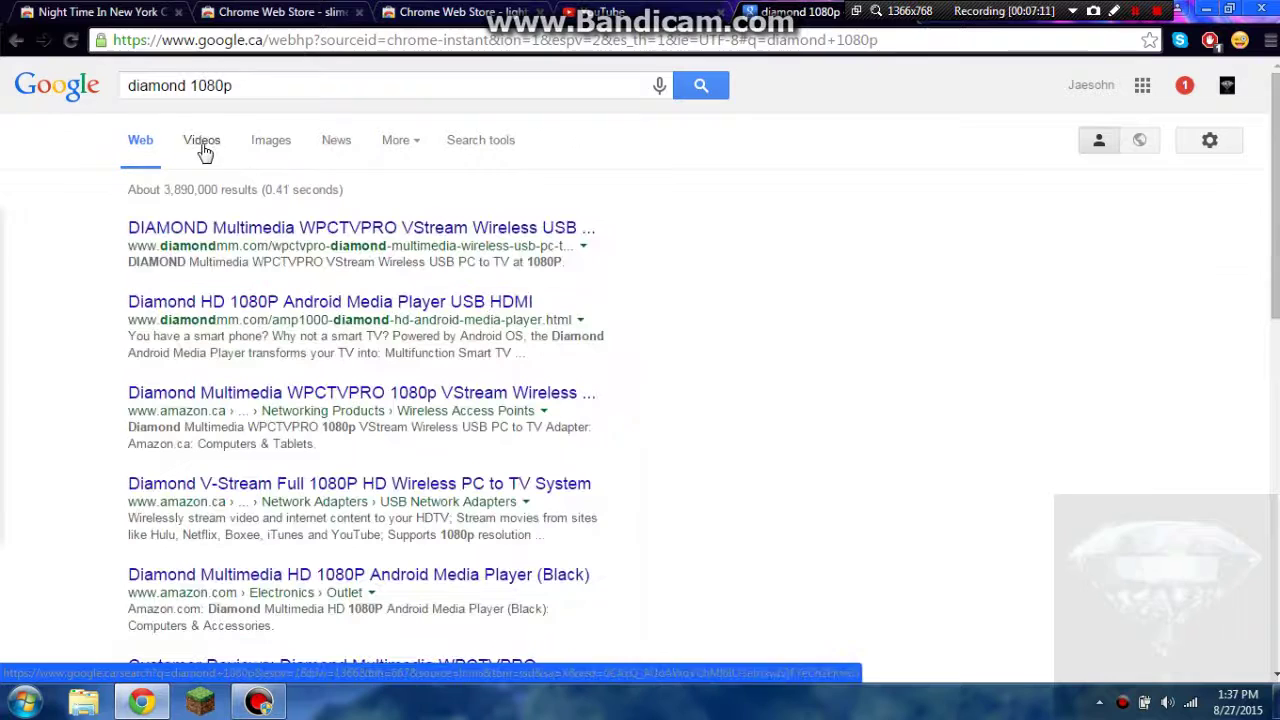
{"action": "left_click", "coordinate": [268, 142]}
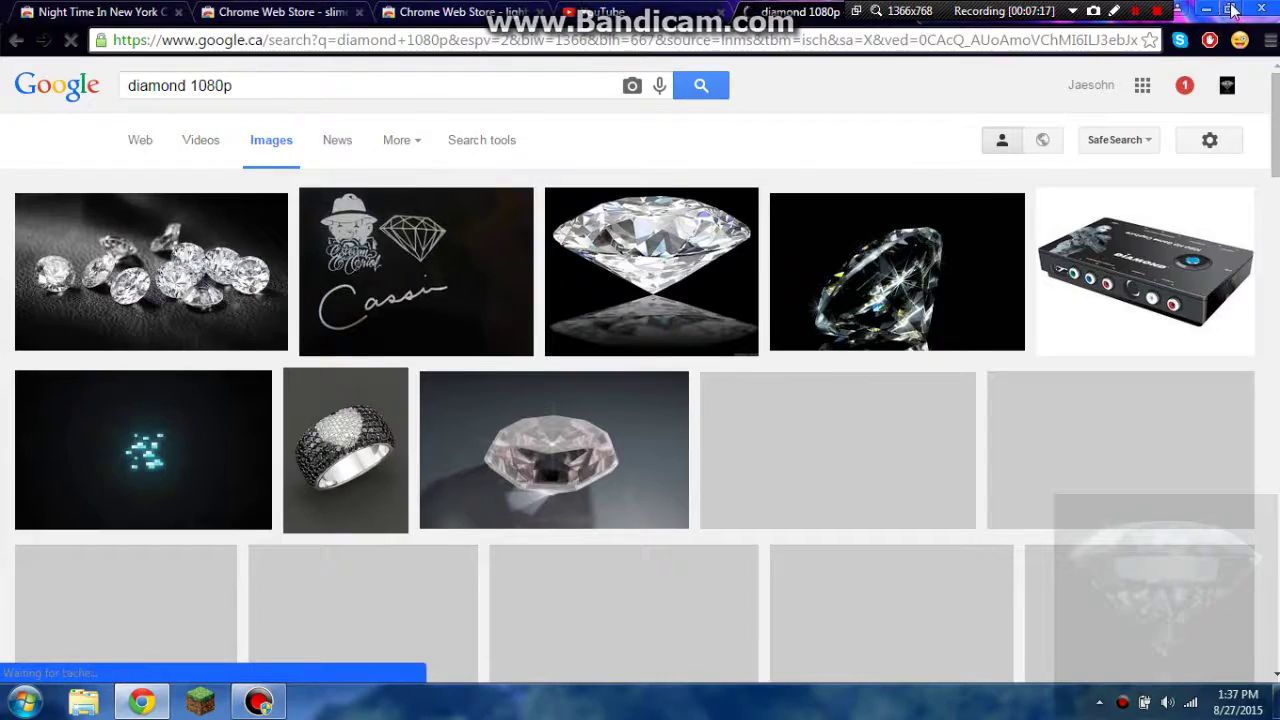
Step: Un-maximize Chrome and widen the window leftward over the desktop
{"action": "left_click", "coordinate": [1231, 10]}
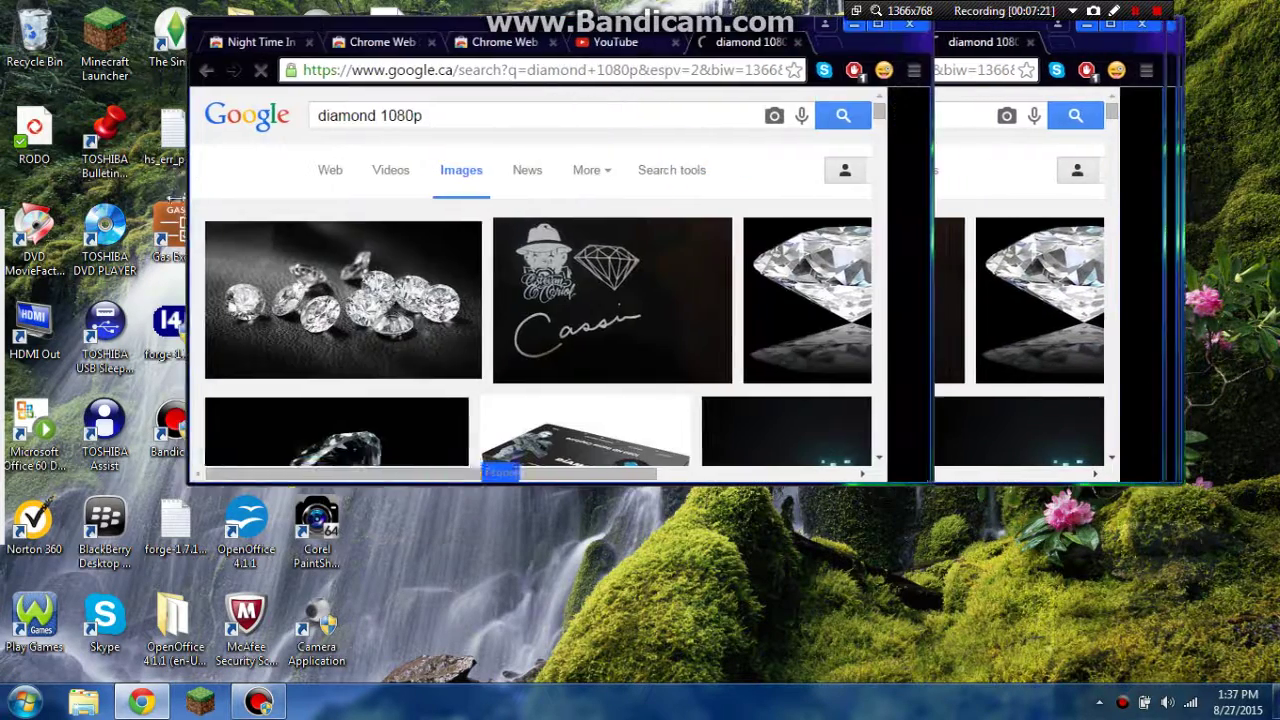
{"action": "left_click_drag", "start_coordinate": [484, 178], "coordinate": [120, 178]}
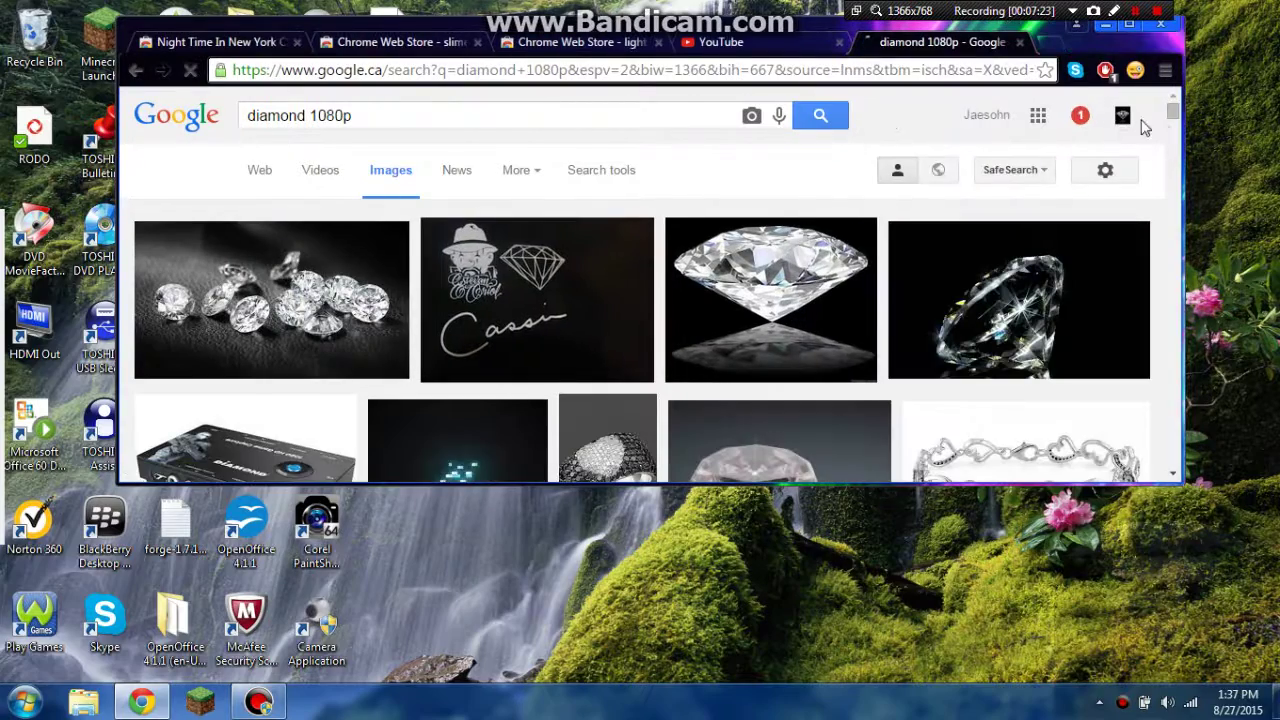
{"action": "left_click", "coordinate": [1175, 135]}
{"action": "scroll", "coordinate": [1175, 135], "scroll_direction": "down", "scroll_amount": 5}
{"action": "scroll", "coordinate": [1175, 133], "scroll_direction": "up", "scroll_amount": 3}
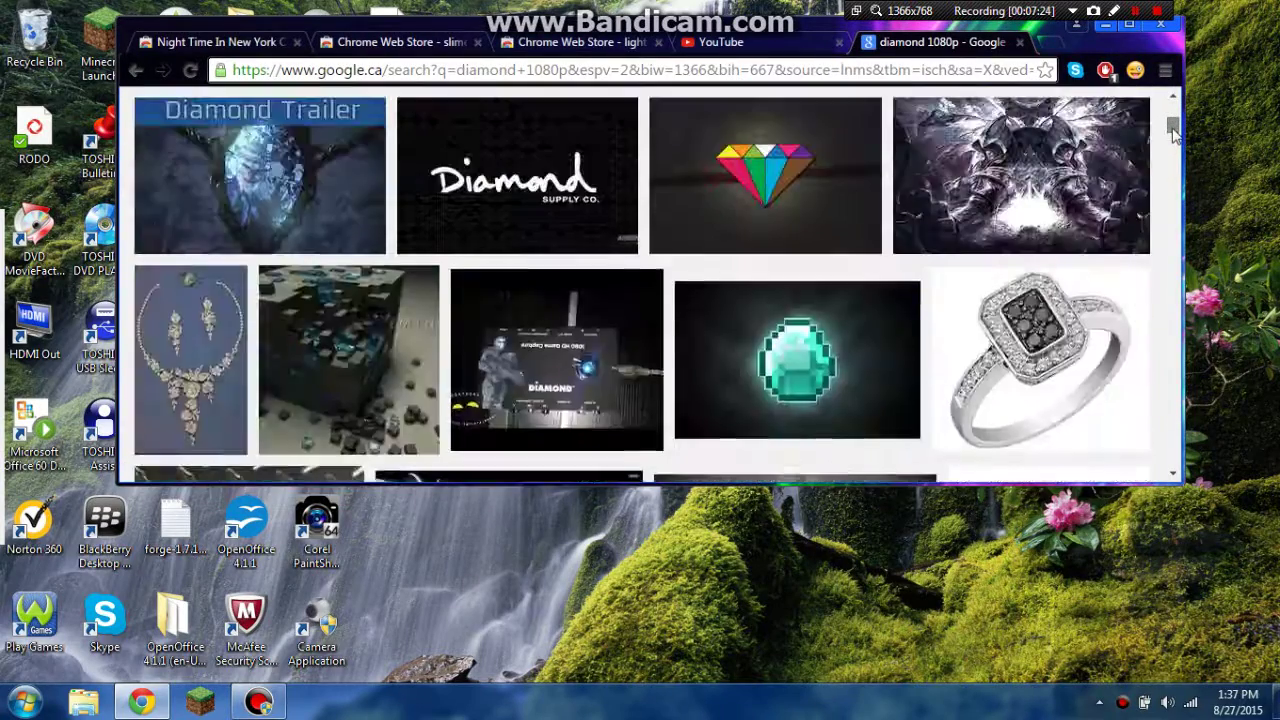
{"action": "scroll", "coordinate": [1175, 130], "scroll_direction": "up", "scroll_amount": 1}
{"action": "scroll", "coordinate": [1175, 127], "scroll_direction": "up", "scroll_amount": 1}
{"action": "scroll", "coordinate": [1174, 124], "scroll_direction": "up", "scroll_amount": 1}
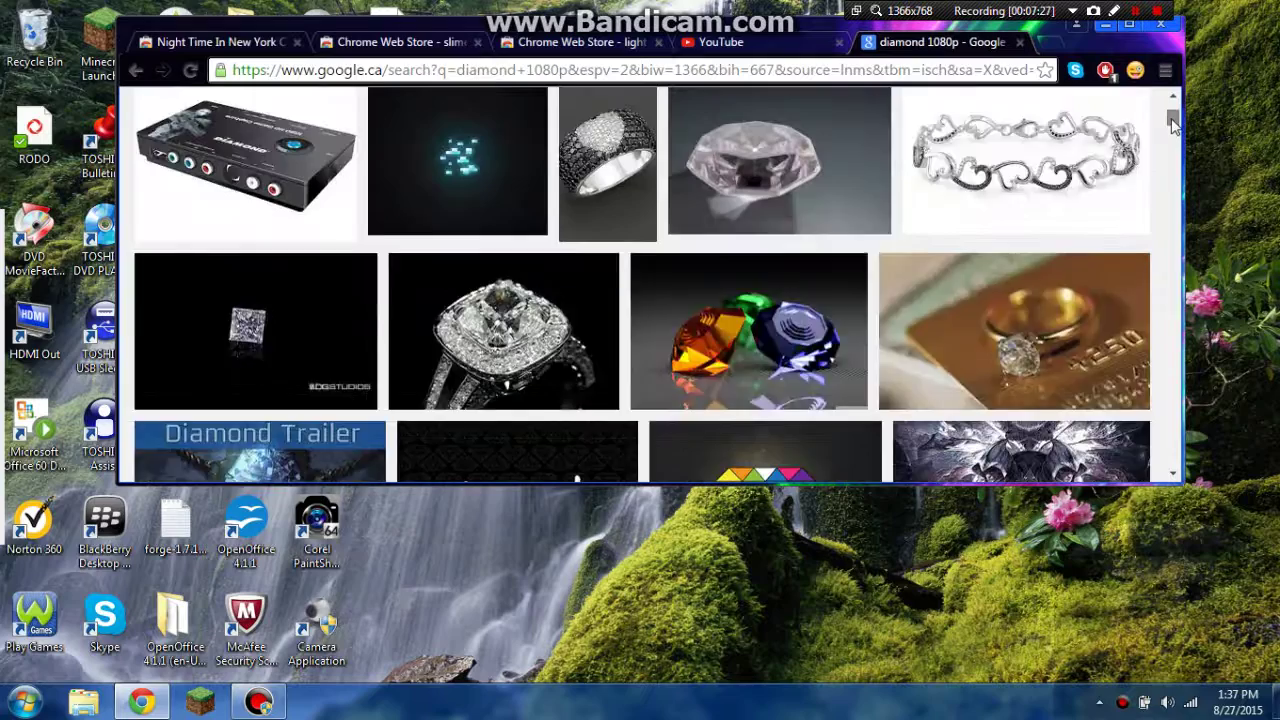
{"action": "scroll", "coordinate": [1174, 120], "scroll_direction": "up", "scroll_amount": 1}
{"action": "scroll", "coordinate": [1172, 116], "scroll_direction": "up", "scroll_amount": 2}
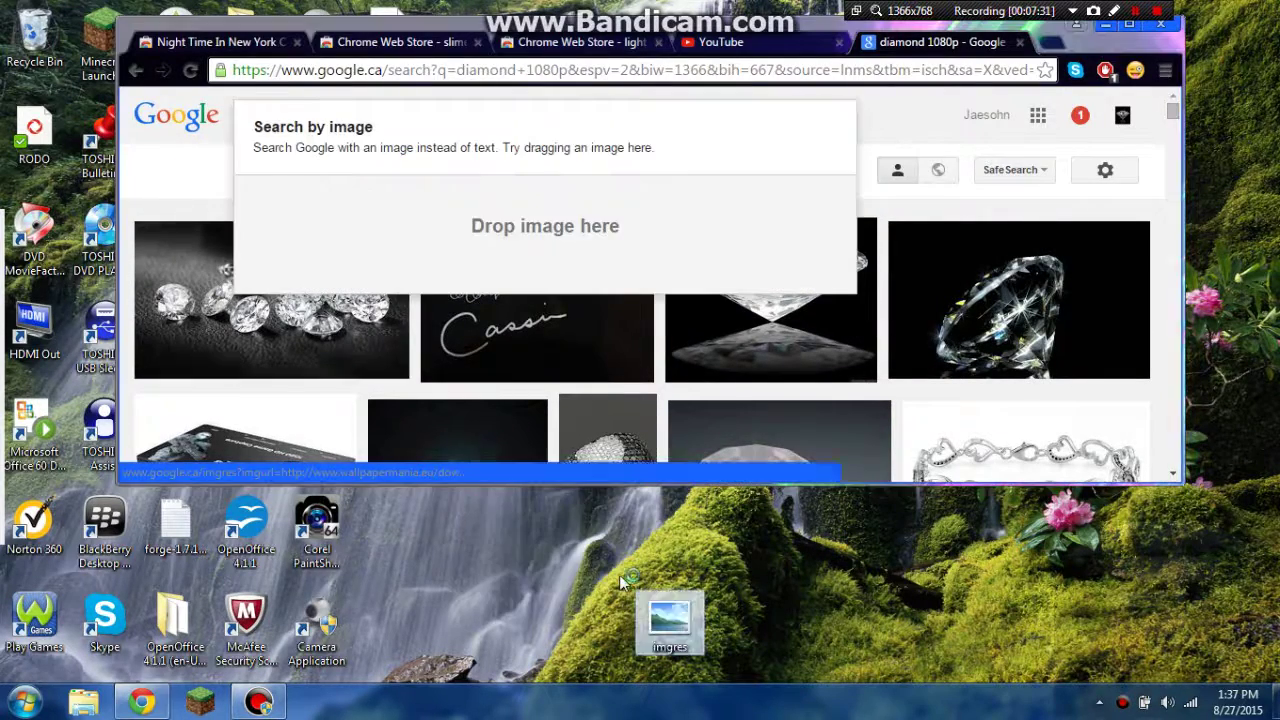
Step: Save a diamond image to the desktop and set it as the desktop background
{"action": "left_click_drag", "start_coordinate": [471, 431], "coordinate": [652, 612]}
{"action": "right_click", "coordinate": [666, 625]}
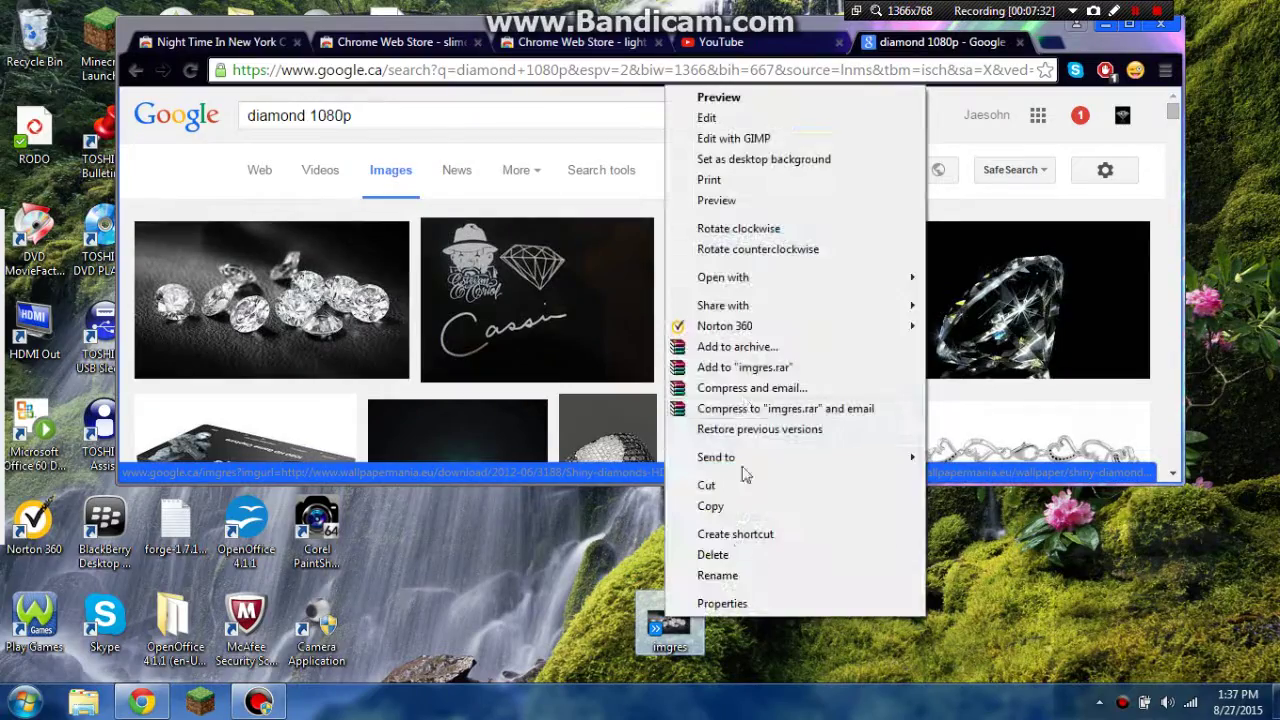
{"action": "left_click", "coordinate": [752, 158]}
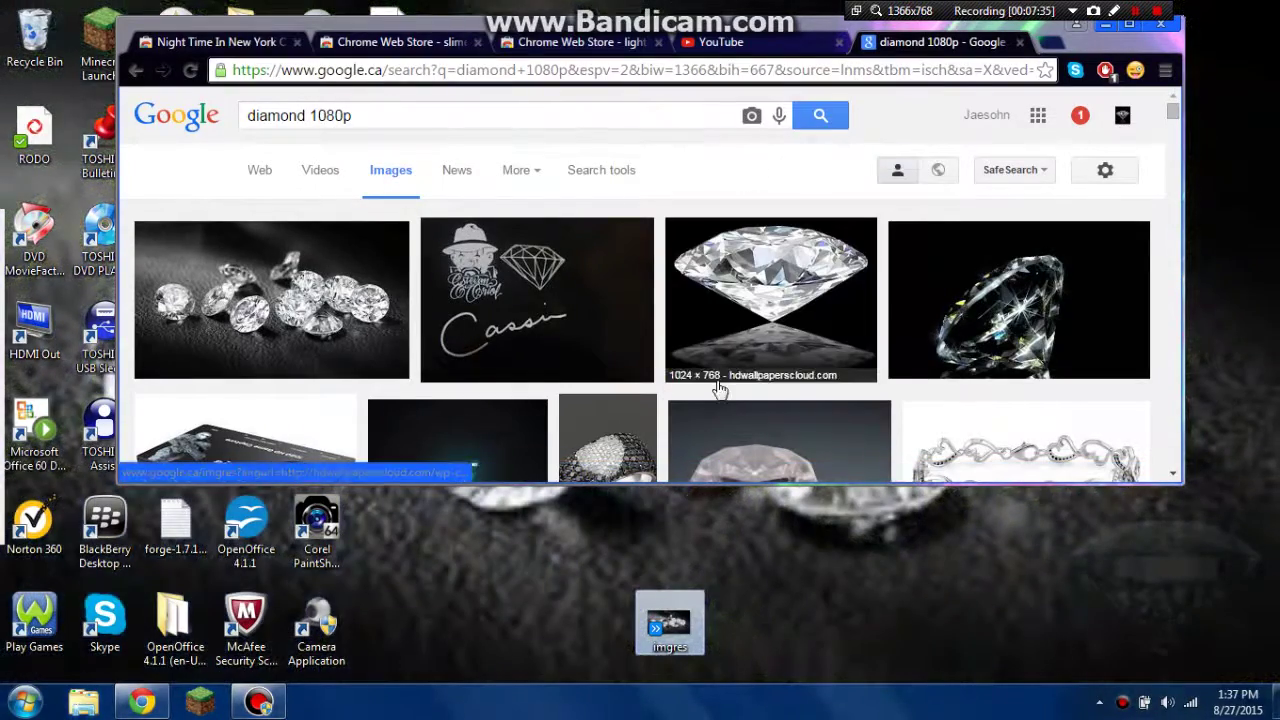
Step: Close the diamond image search tab and minimize Chrome to reveal the desktop
{"action": "left_click_drag", "start_coordinate": [1091, 42], "coordinate": [1052, 152]}
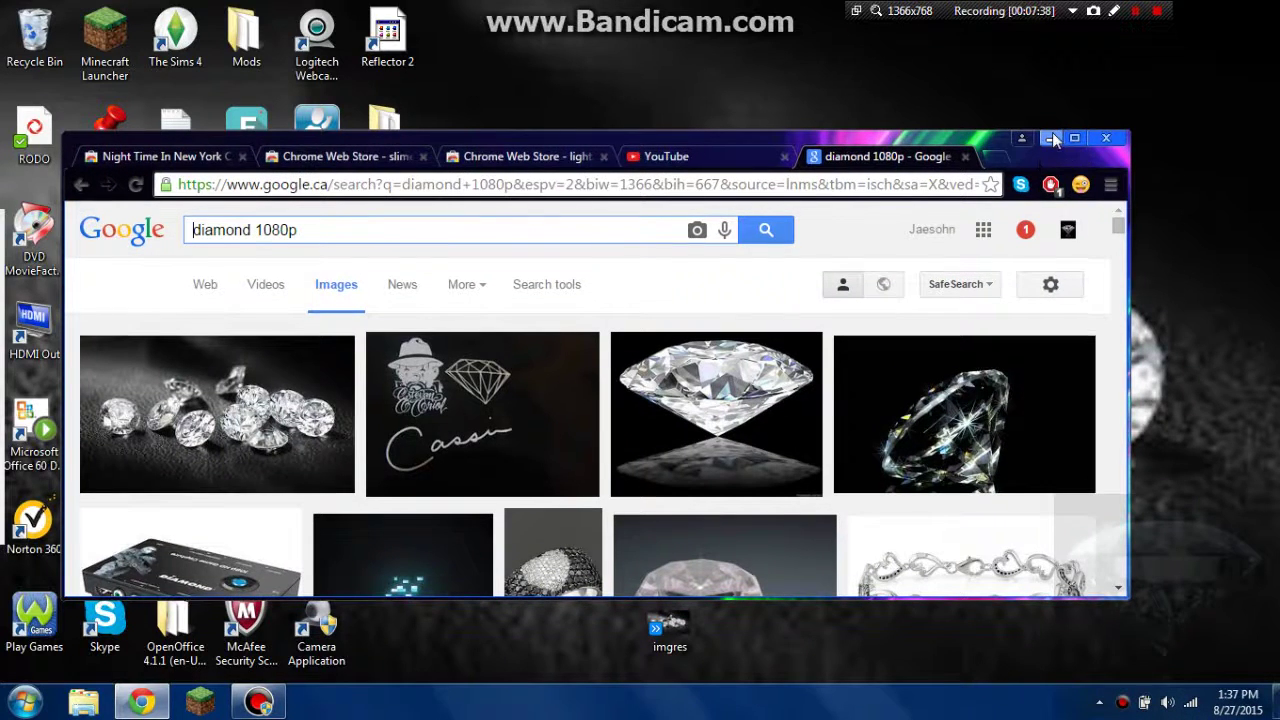
{"action": "left_click", "coordinate": [1073, 139]}
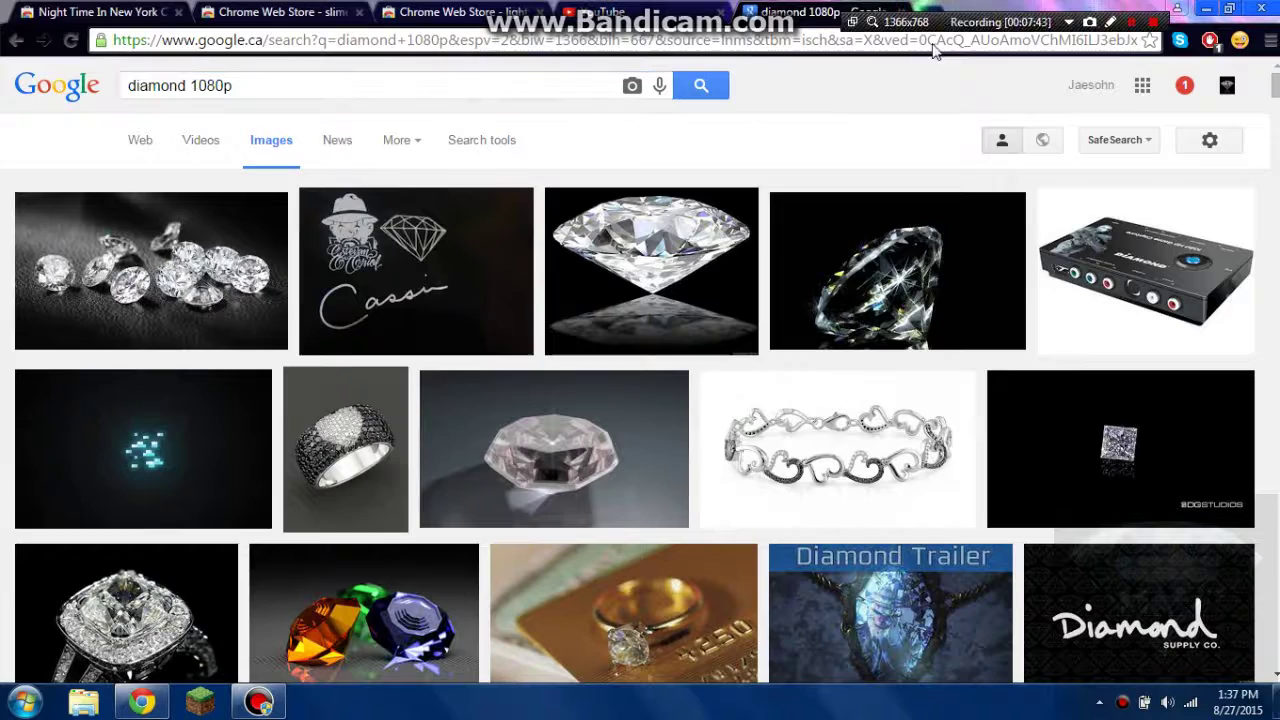
{"action": "left_click", "coordinate": [901, 12]}
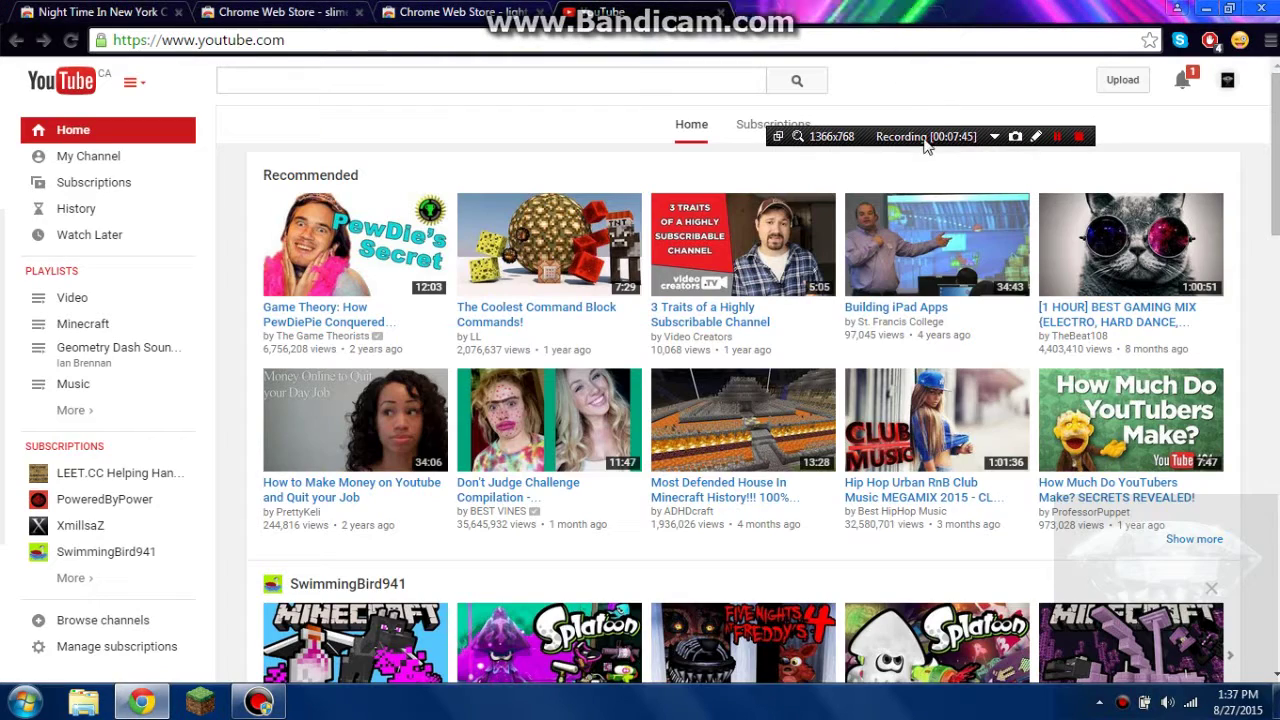
{"action": "left_click_drag", "start_coordinate": [925, 140], "coordinate": [928, 20]}
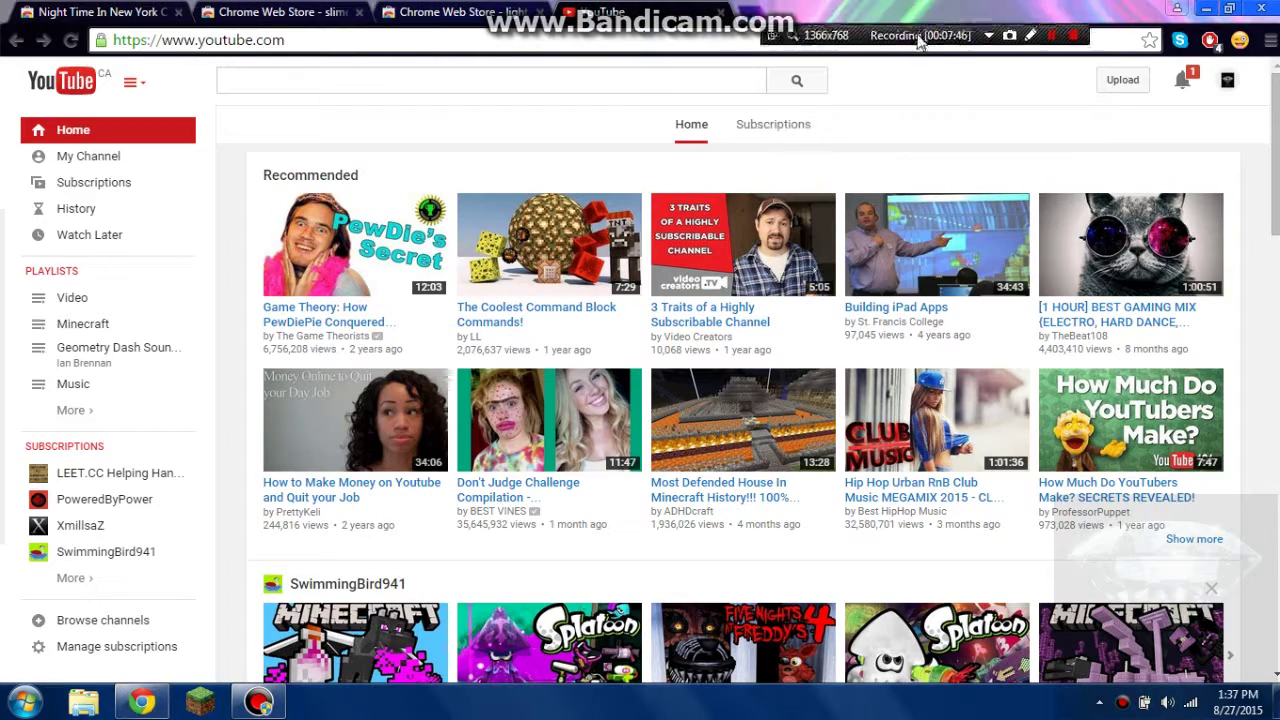
{"action": "left_click", "coordinate": [1209, 10]}
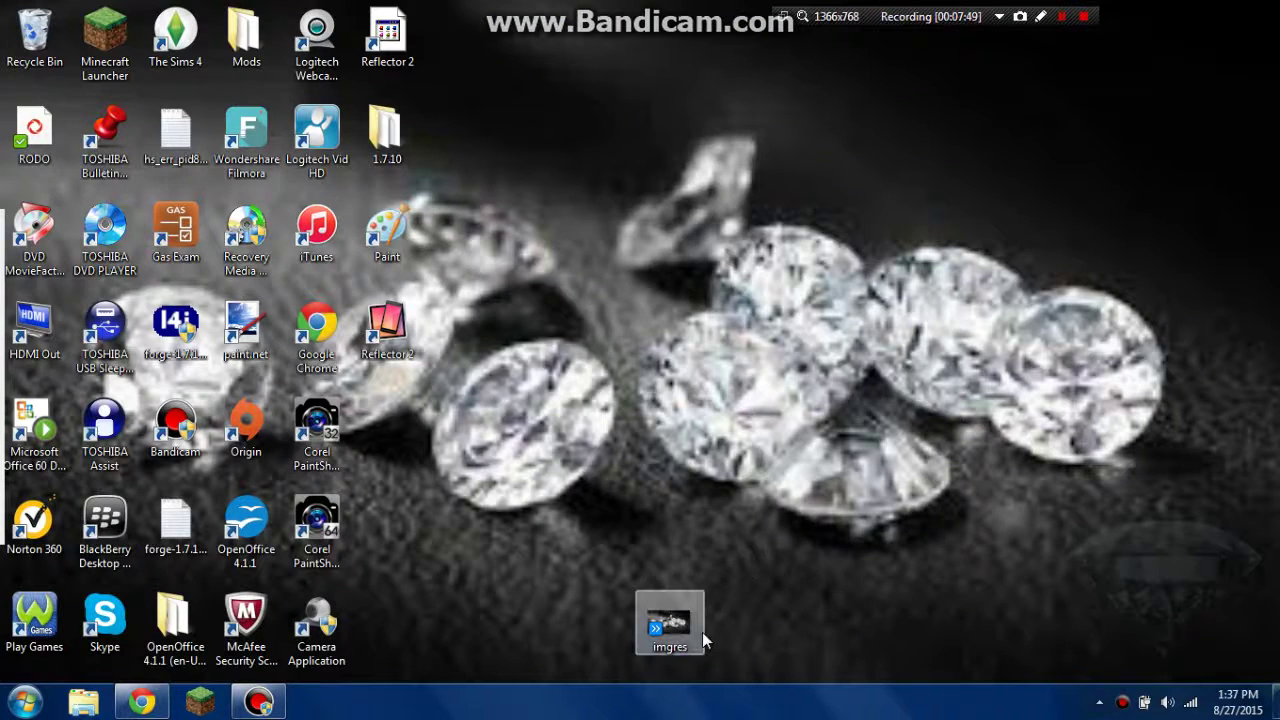
Step: Start deleting the saved diamond image, cancel, and move it aside on the desktop
{"action": "right_click", "coordinate": [702, 632]}
{"action": "left_click", "coordinate": [790, 572]}
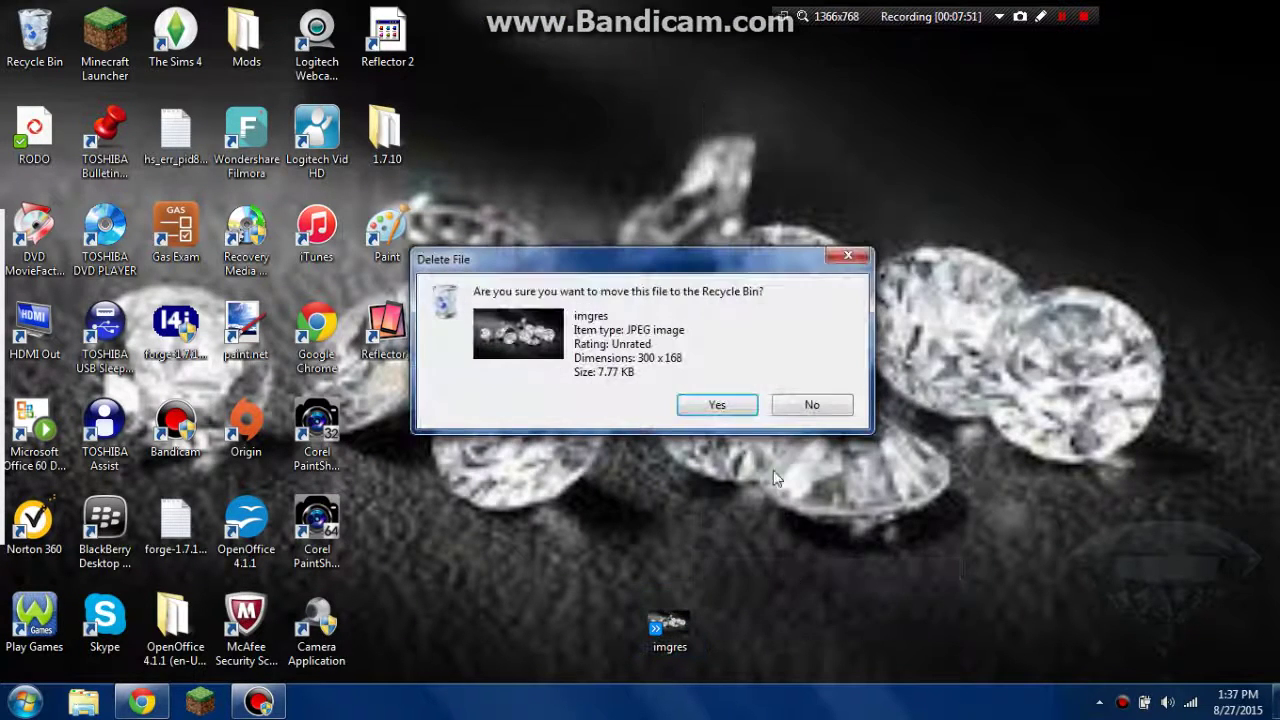
{"action": "left_click", "coordinate": [847, 260]}
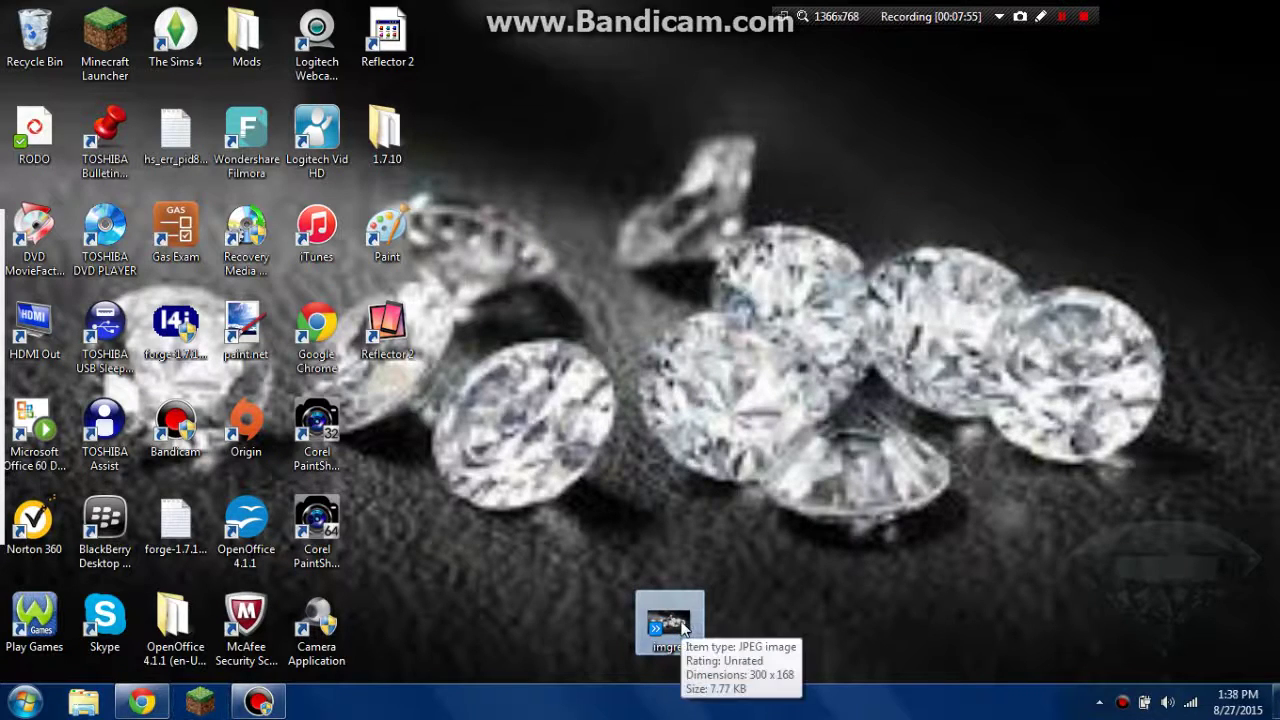
{"action": "mouse_move", "coordinate": [668, 625]}
{"action": "left_mouse_down"}
{"action": "mouse_move", "coordinate": [425, 123]}
{"action": "mouse_move", "coordinate": [381, 150]}
{"action": "left_mouse_up"}
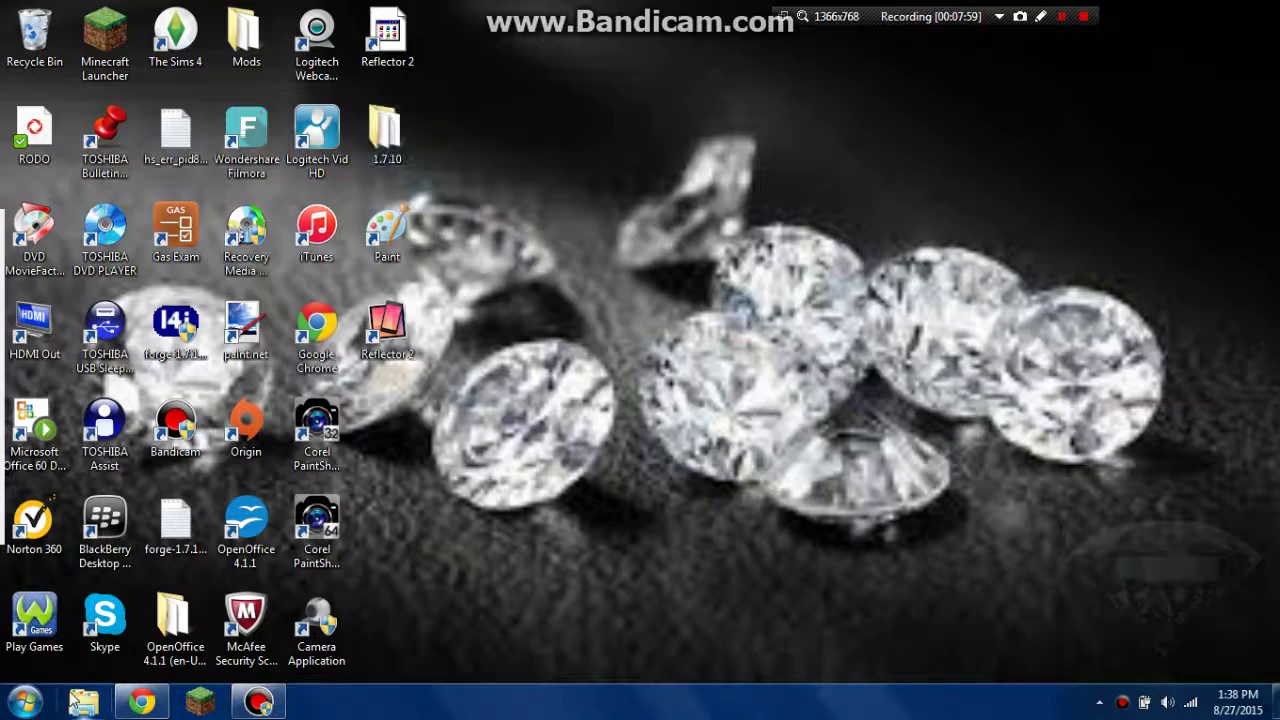
{"action": "left_click", "coordinate": [83, 701]}
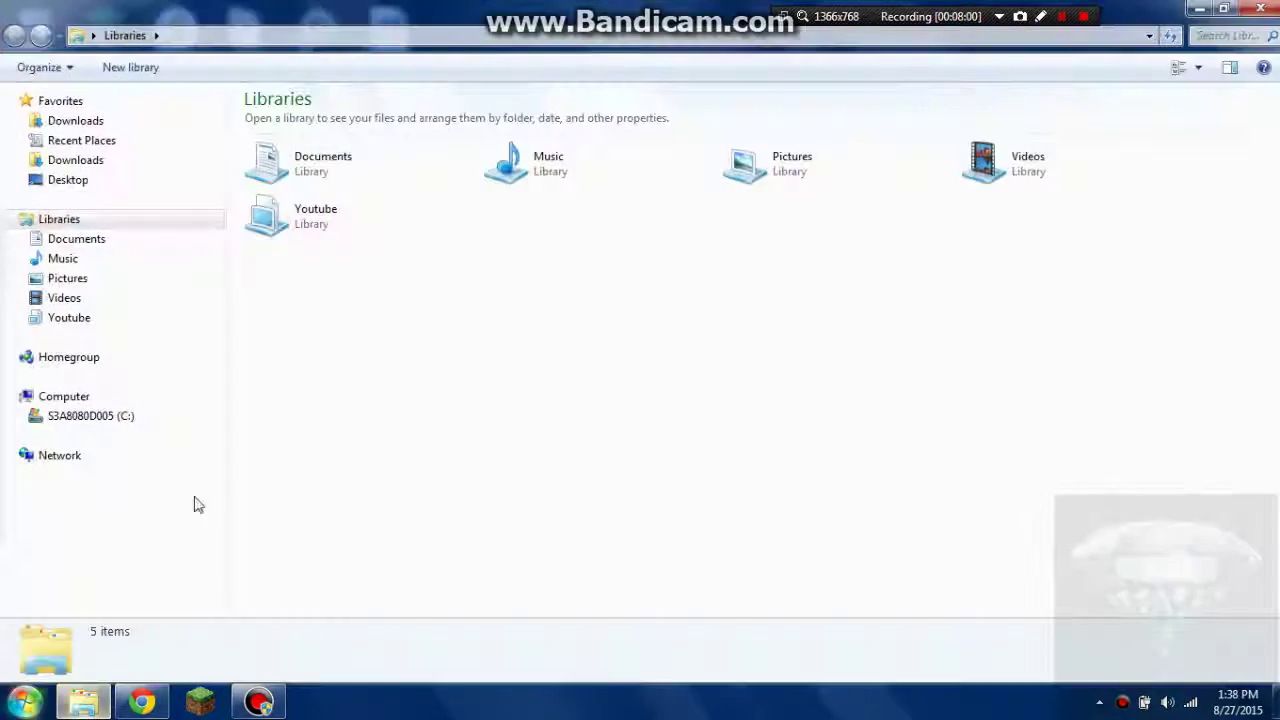
{"action": "left_click", "coordinate": [1260, 8]}
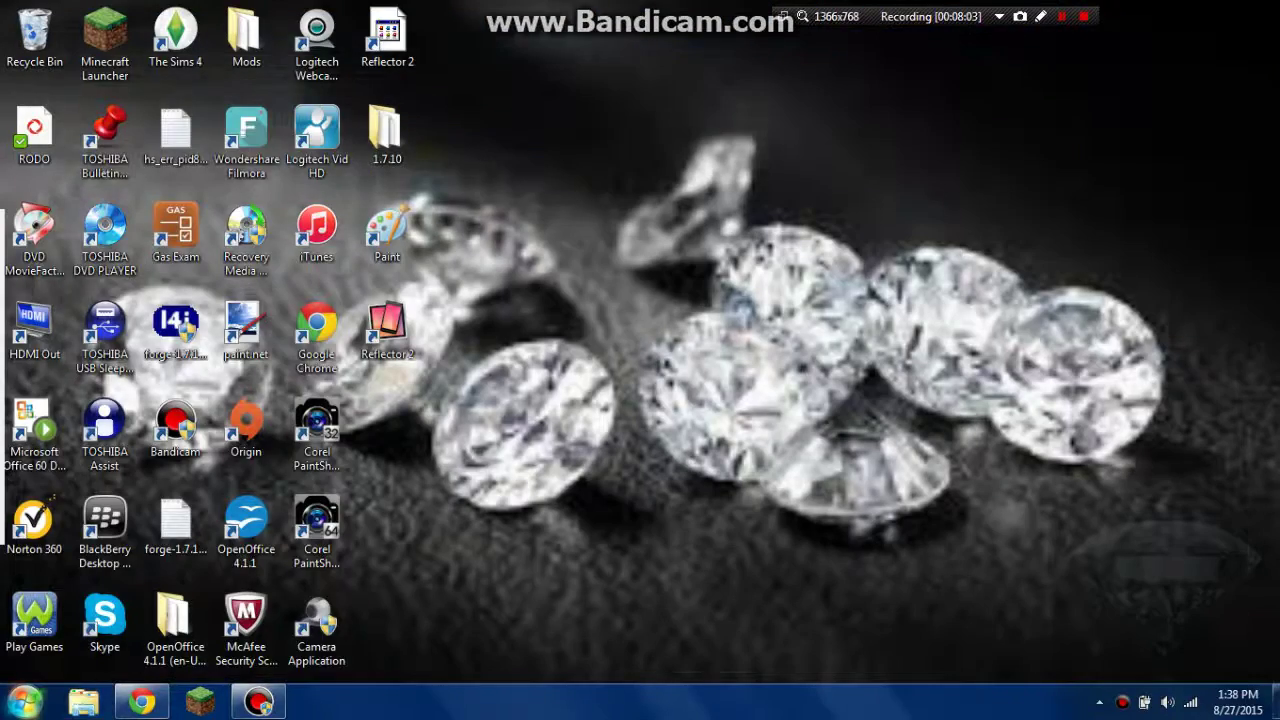
Step: Via Start search 'back', restore the waterfall from Windows Desktop Backgrounds and save
{"action": "left_click", "coordinate": [24, 701]}
{"action": "type", "text": "back"}
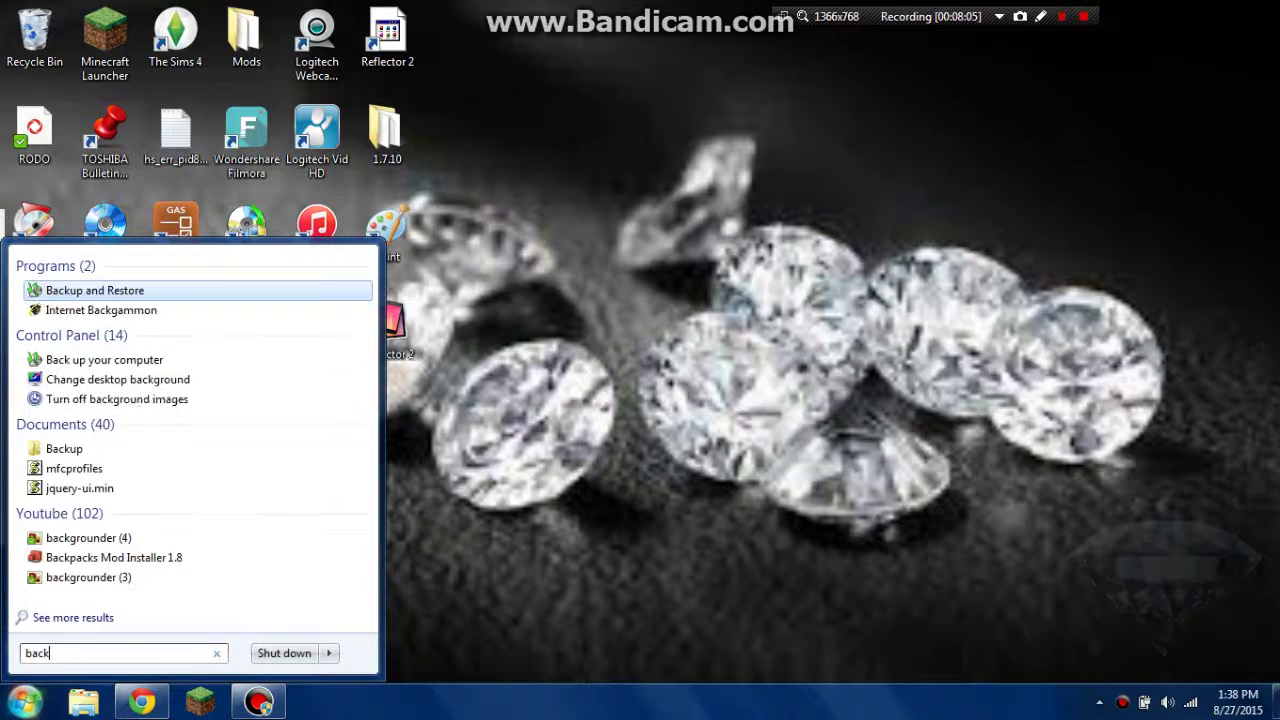
{"action": "left_click", "coordinate": [125, 385]}
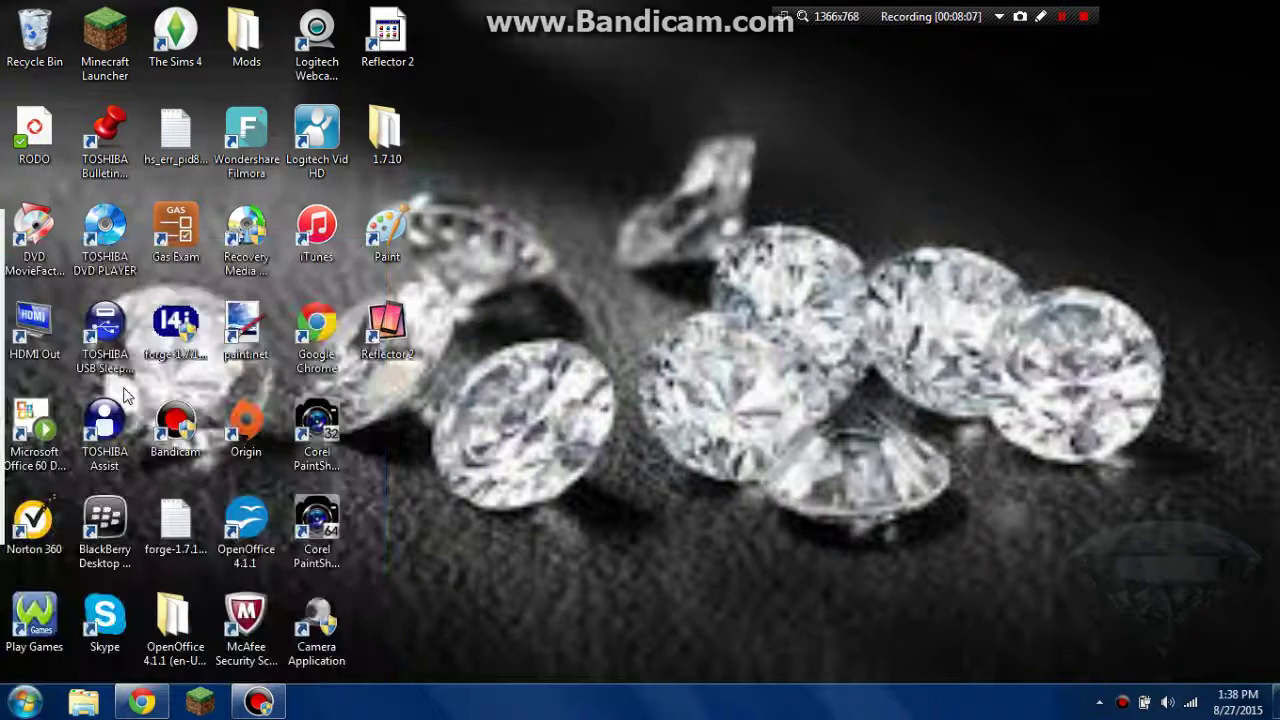
{"action": "left_click", "coordinate": [408, 137]}
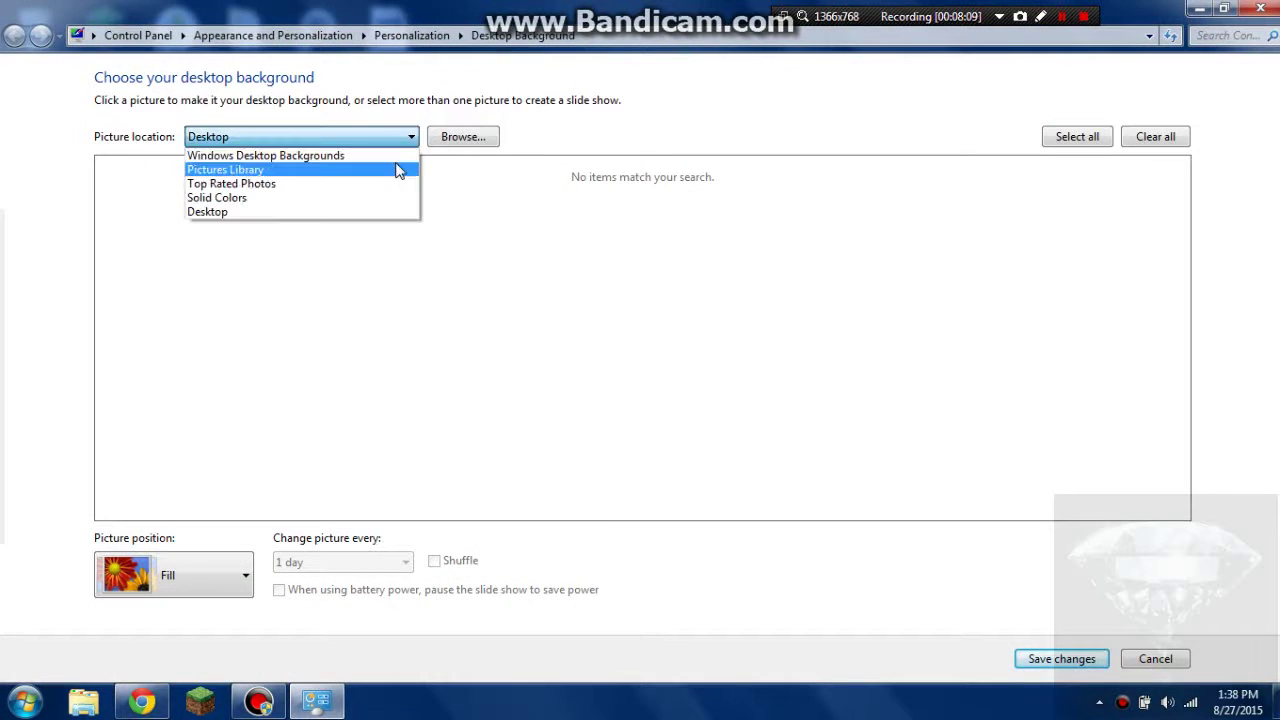
{"action": "left_click", "coordinate": [396, 157]}
{"action": "left_click", "coordinate": [480, 412]}
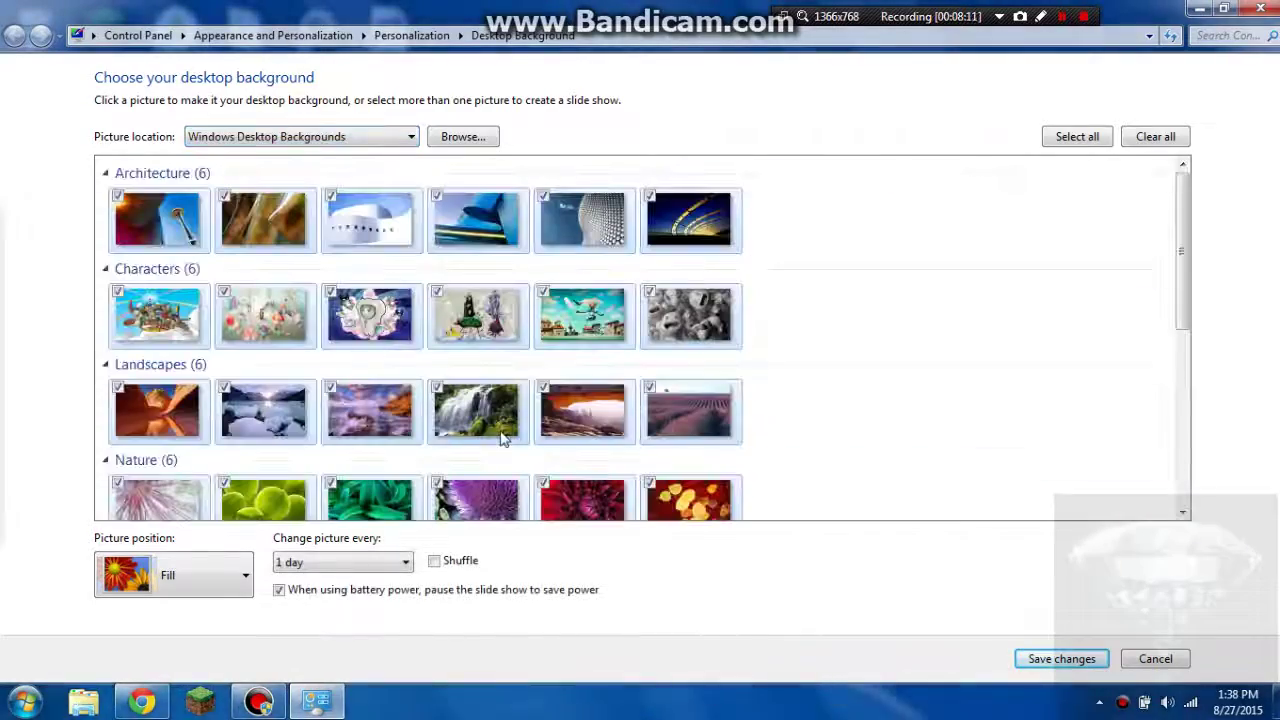
{"action": "left_click", "coordinate": [1062, 658]}
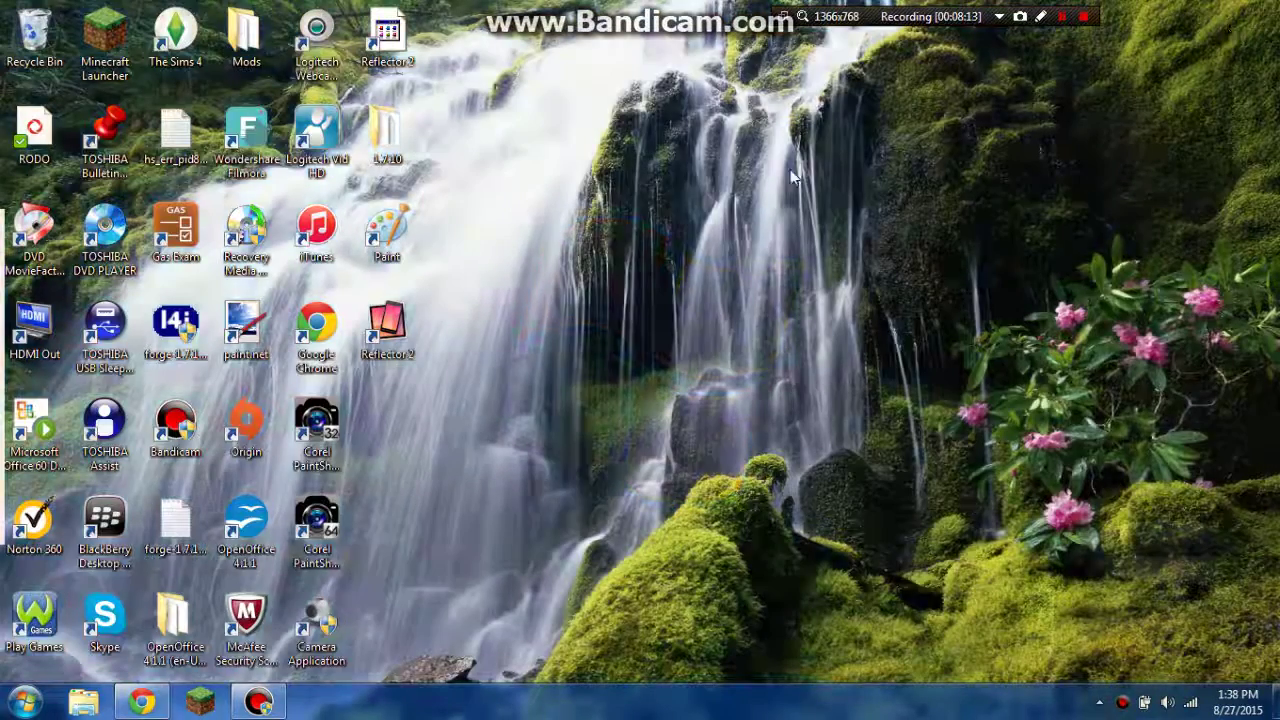
{"action": "right_click", "coordinate": [372, 285]}
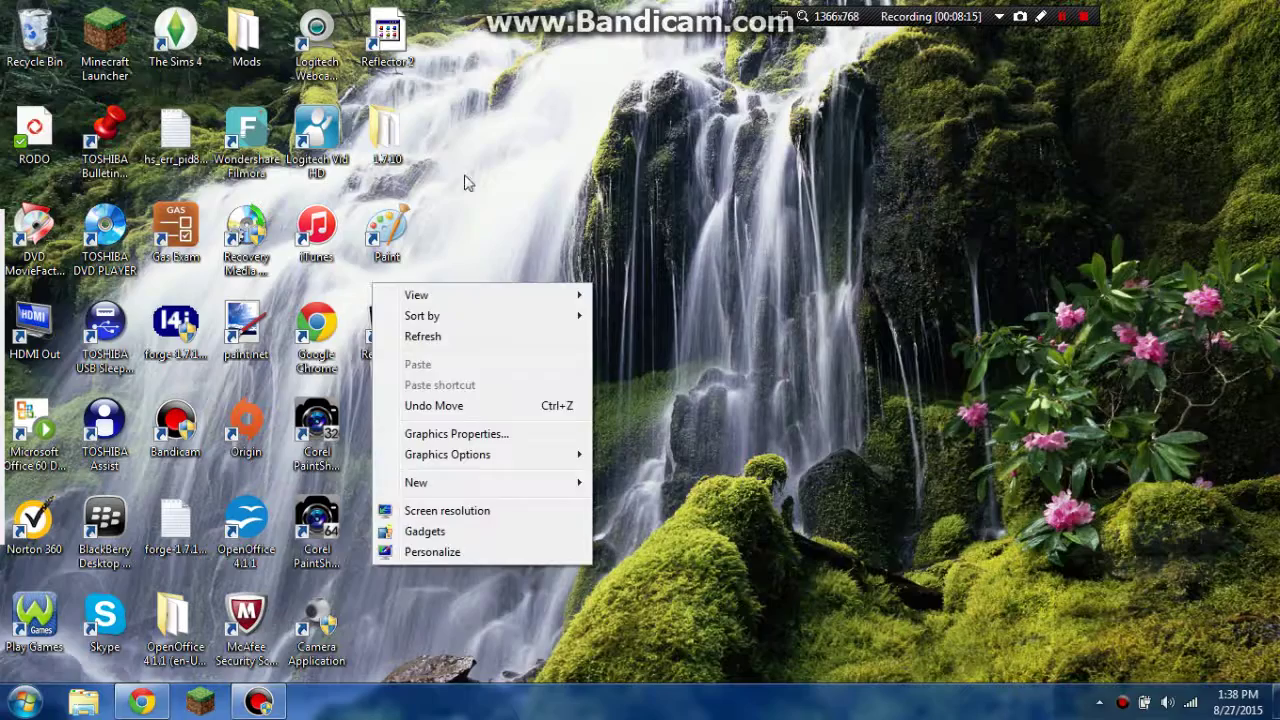
{"action": "left_click", "coordinate": [541, 139]}
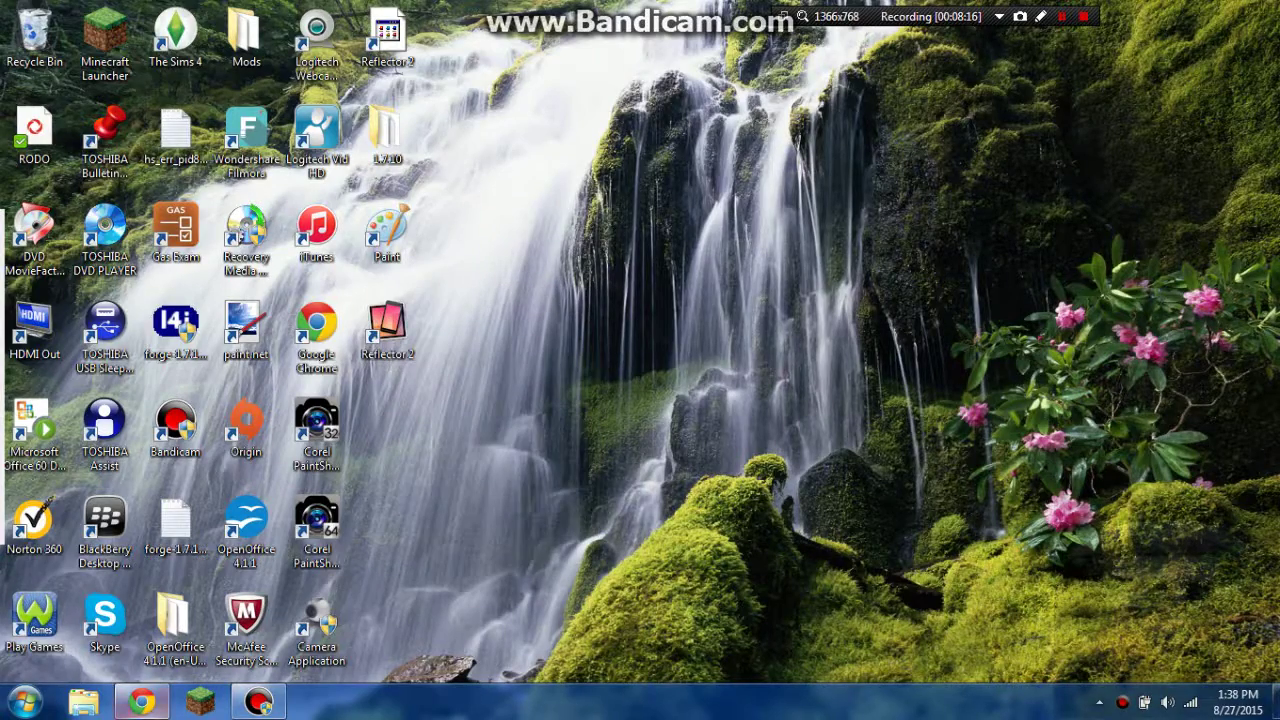
{"action": "mouse_move", "coordinate": [141, 701]}
{"action": "left_click", "coordinate": [237, 461]}
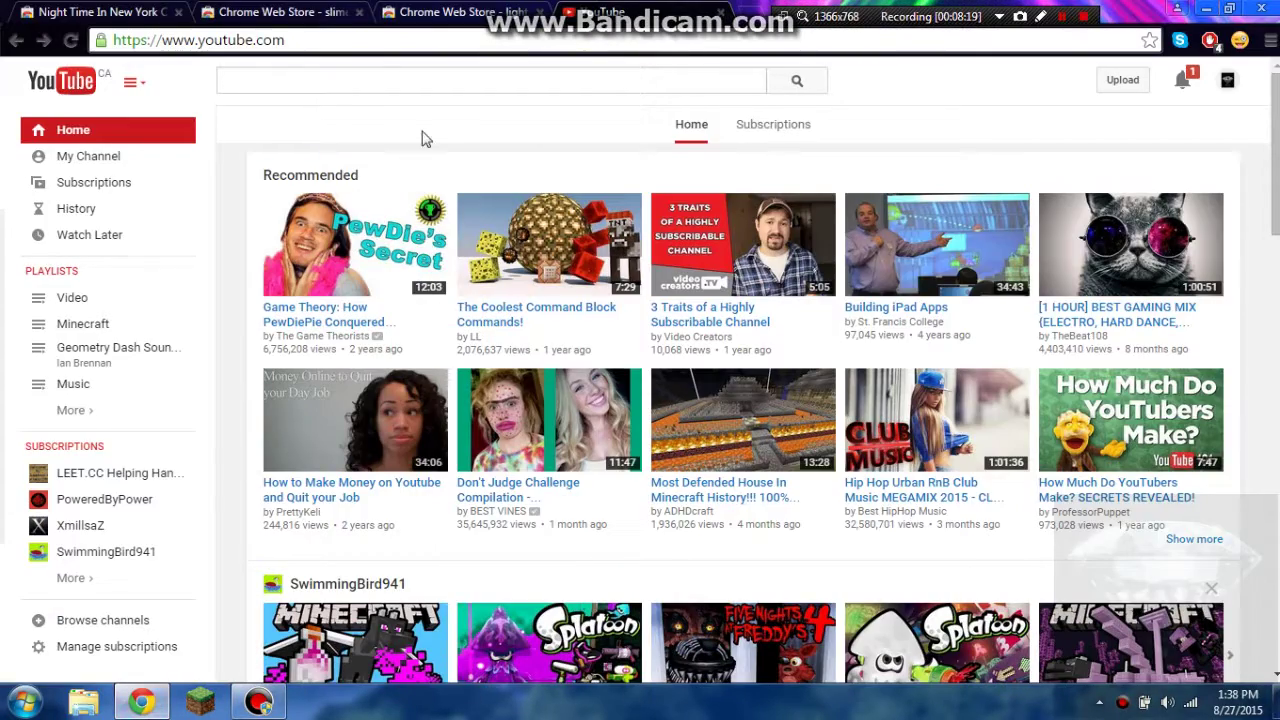
{"action": "left_click", "coordinate": [472, 9]}
{"action": "left_click", "coordinate": [290, 10]}
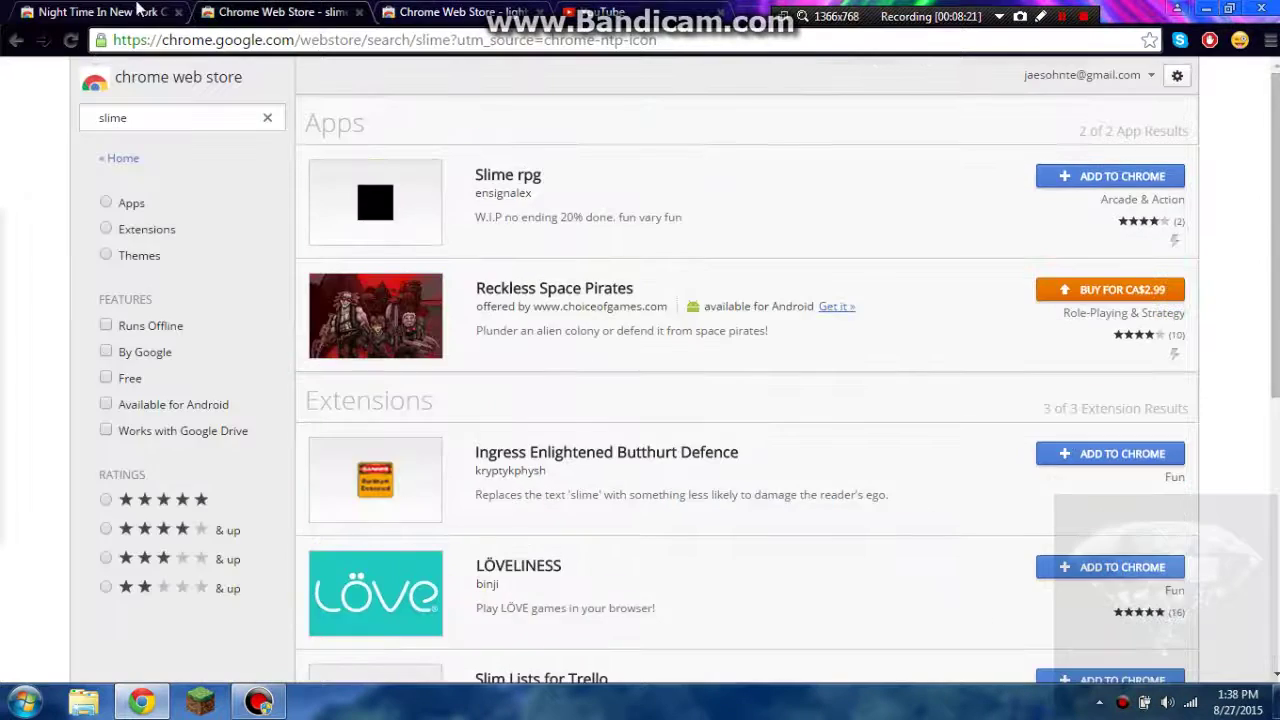
{"action": "left_click", "coordinate": [140, 10]}
{"action": "left_click", "coordinate": [325, 12]}
{"action": "left_click", "coordinate": [433, 10]}
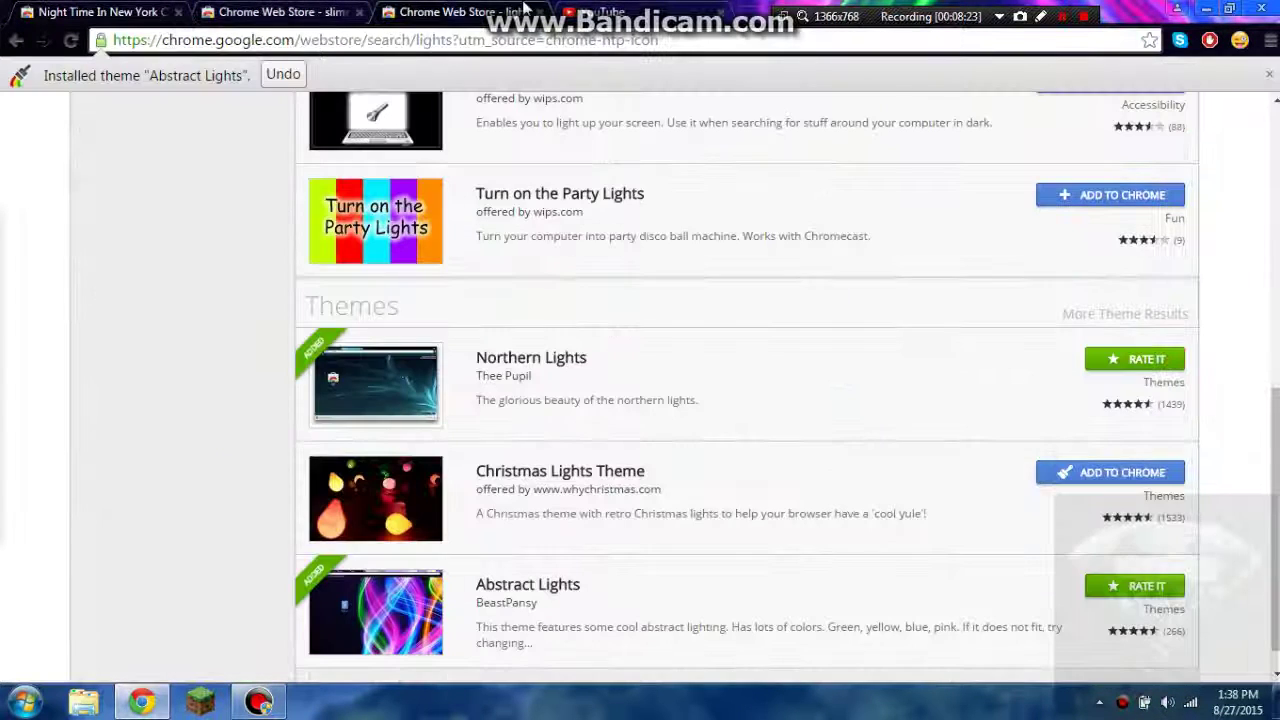
{"action": "left_click", "coordinate": [1268, 77]}
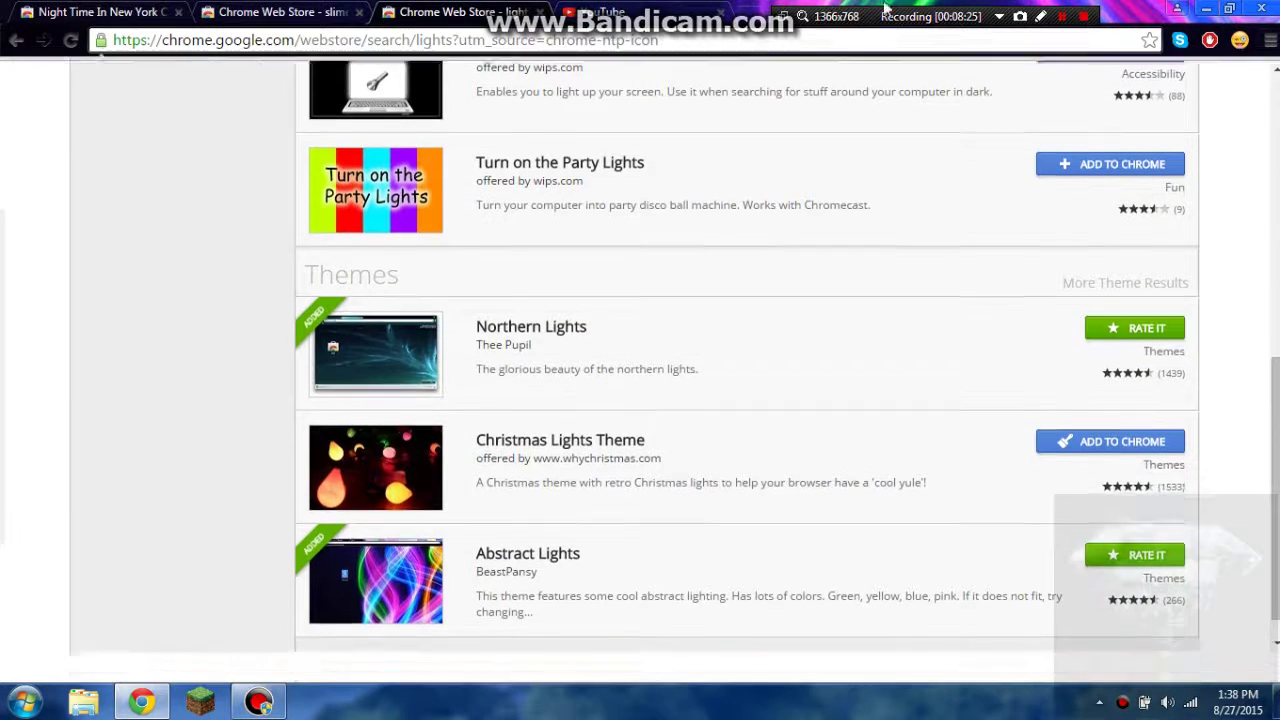
{"action": "left_click", "coordinate": [706, 9]}
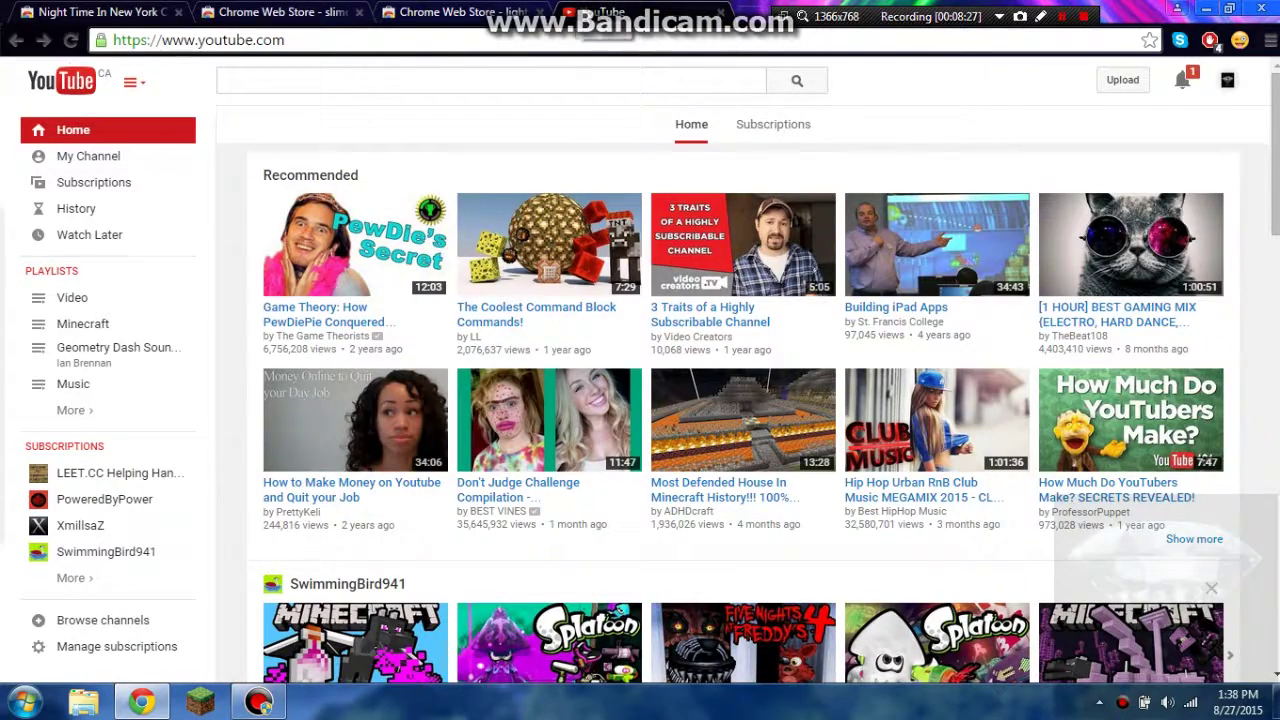
{"action": "left_click", "coordinate": [460, 10]}
{"action": "left_click", "coordinate": [290, 10]}
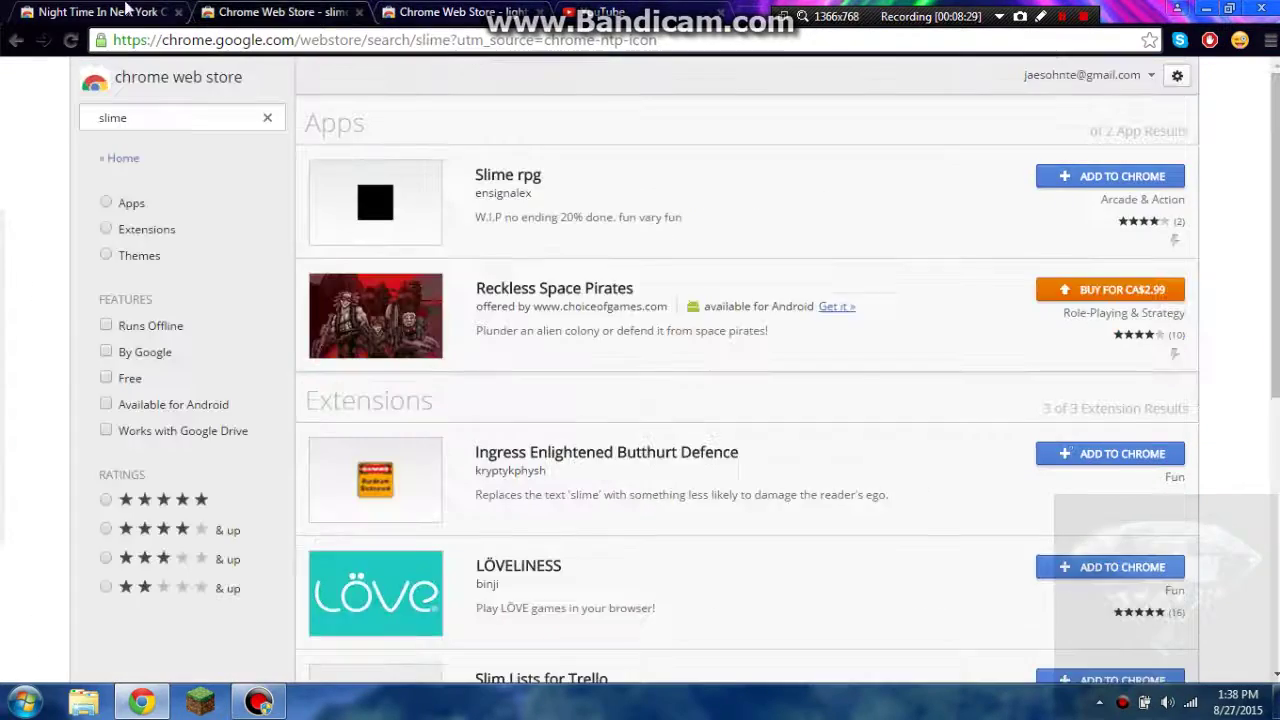
{"action": "left_click", "coordinate": [100, 10]}
{"action": "left_click", "coordinate": [268, 10]}
{"action": "left_click", "coordinate": [450, 10]}
{"action": "left_click", "coordinate": [620, 10]}
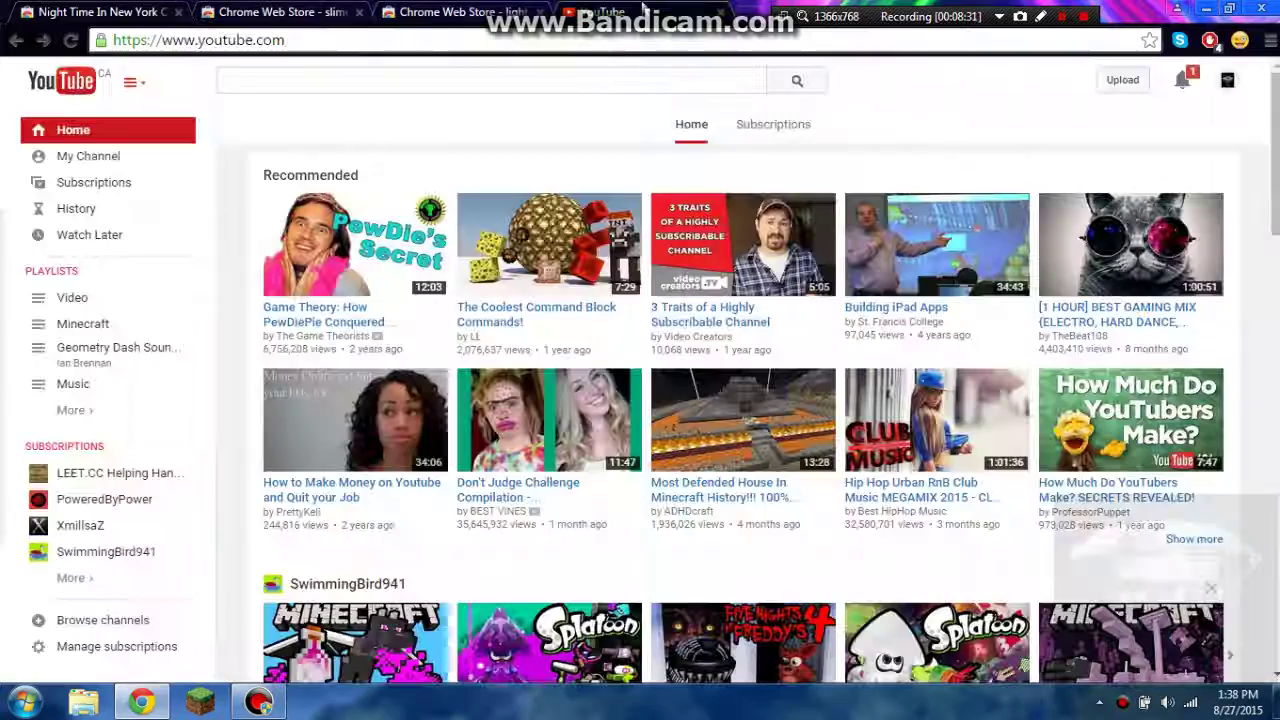
{"action": "left_click", "coordinate": [1207, 8]}
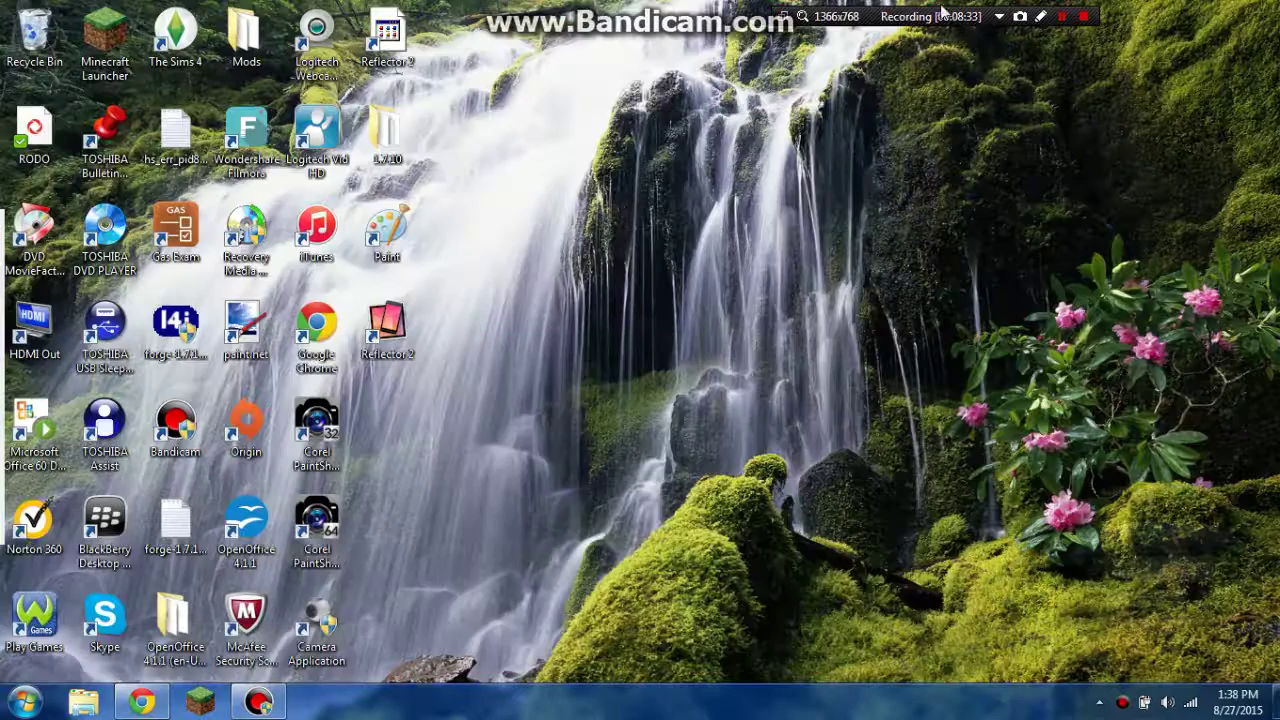
{"action": "mouse_move", "coordinate": [951, 24]}
{"action": "left_mouse_down"}
{"action": "mouse_move", "coordinate": [848, 8]}
{"action": "mouse_move", "coordinate": [814, 230]}
{"action": "left_mouse_up"}
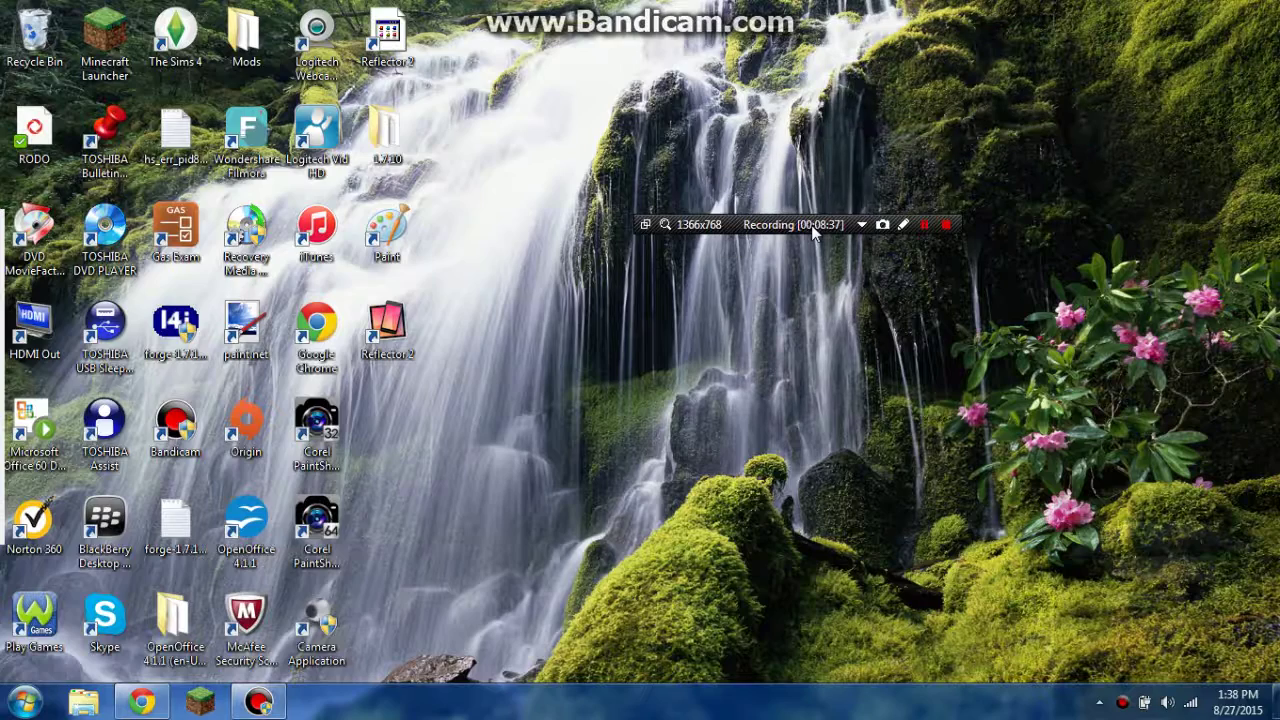